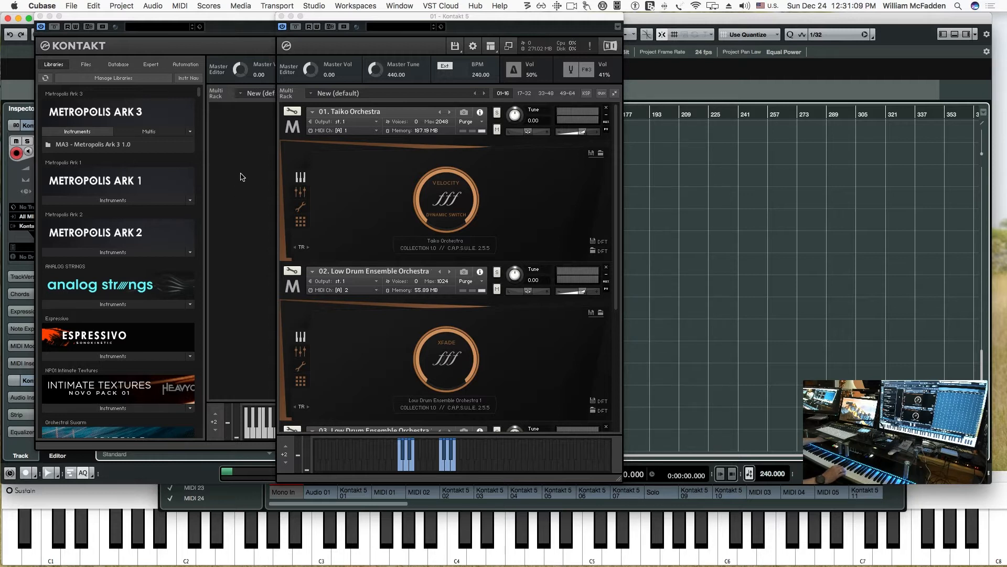
Look through the Metropolis Ark 3 Multi Articulations folders: District I, District II and District IV.
{"action": "left_click", "coordinate": [98, 146]}
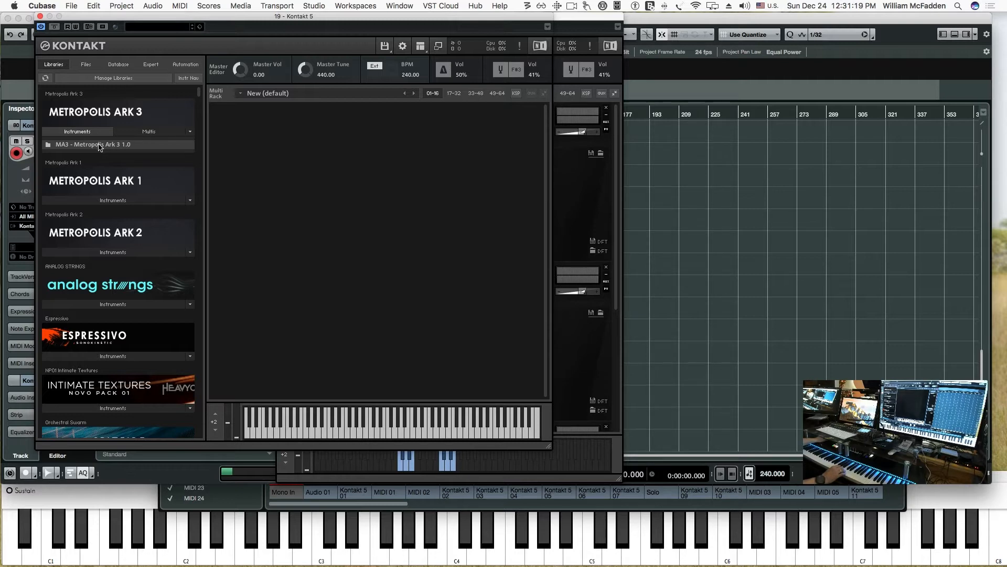
{"action": "left_click", "coordinate": [99, 146]}
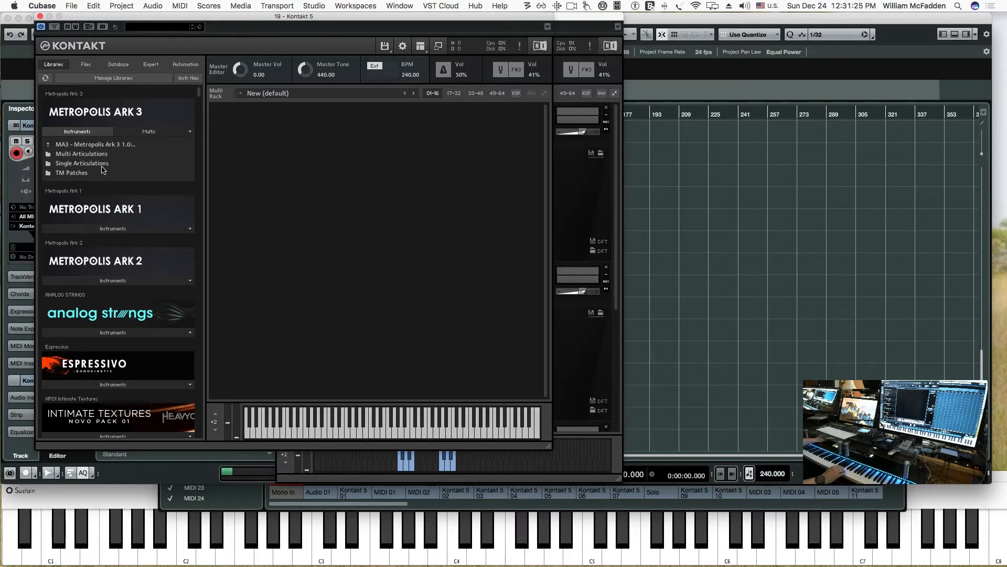
{"action": "left_click", "coordinate": [76, 155]}
{"action": "double_click", "coordinate": [77, 156]}
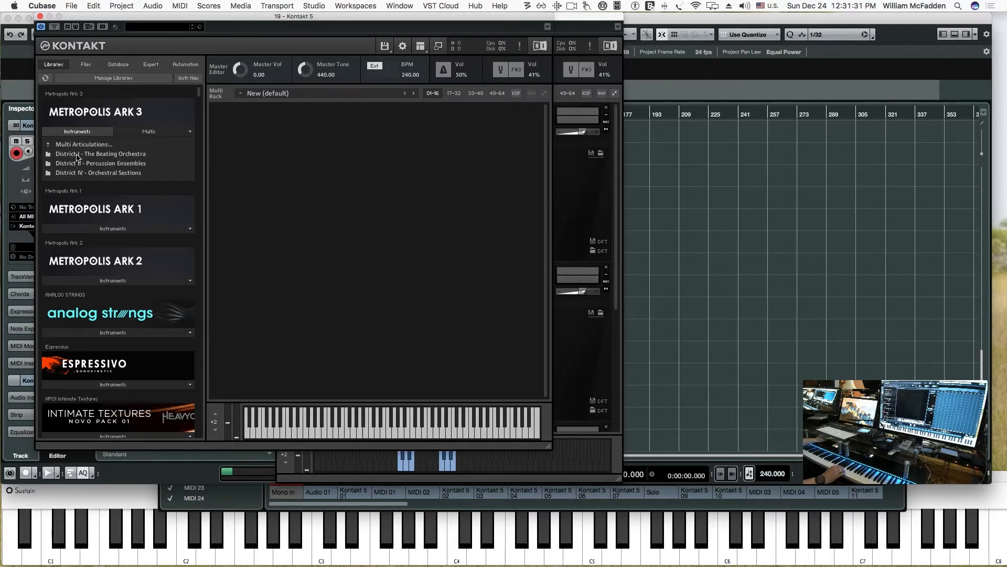
{"action": "double_click", "coordinate": [105, 155]}
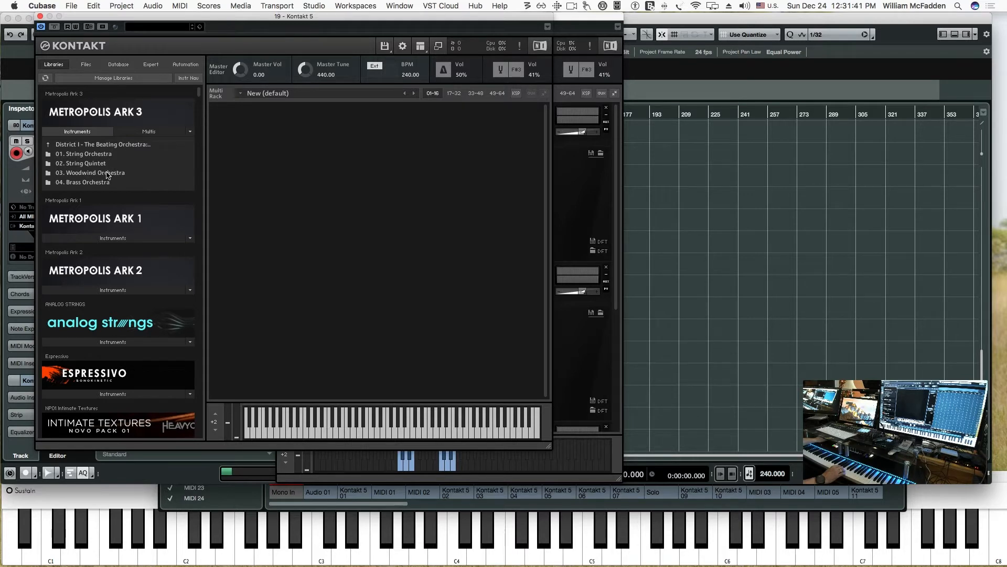
{"action": "double_click", "coordinate": [100, 145]}
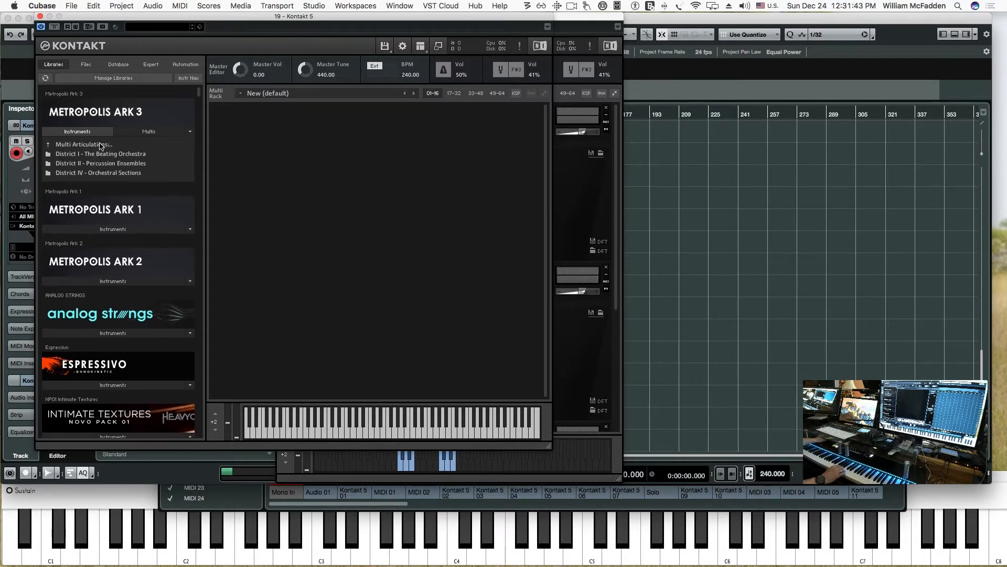
{"action": "double_click", "coordinate": [83, 163]}
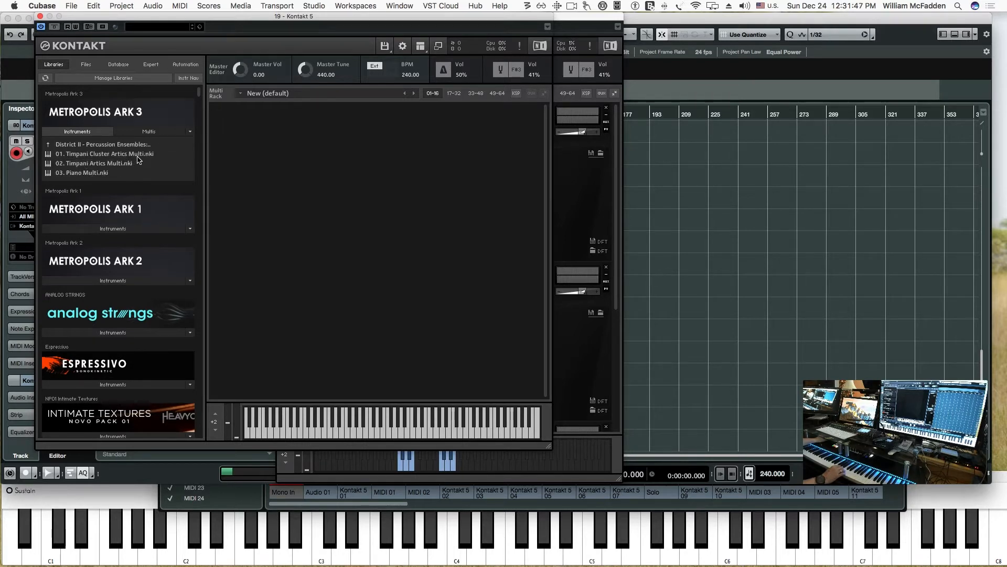
{"action": "double_click", "coordinate": [96, 145]}
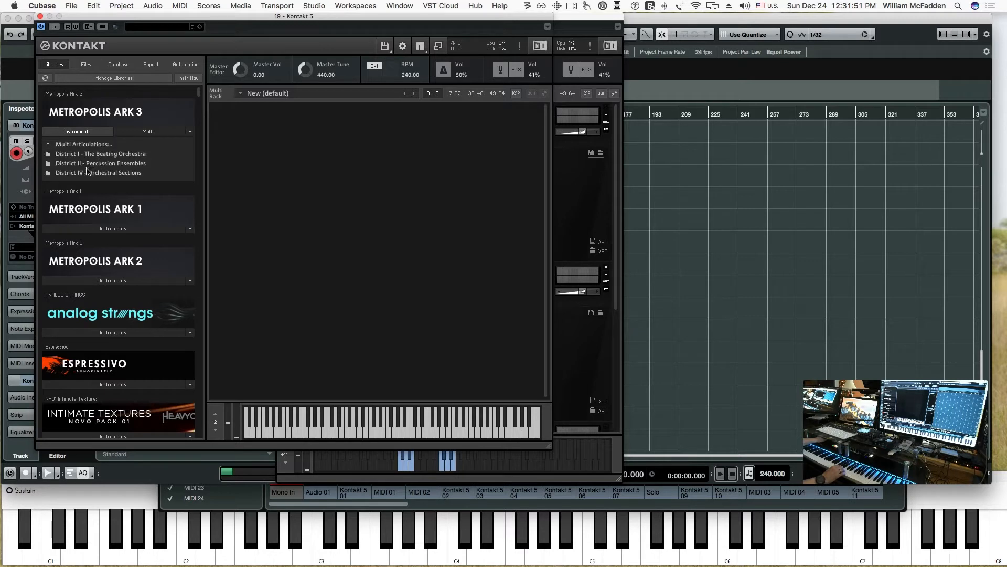
{"action": "double_click", "coordinate": [104, 173]}
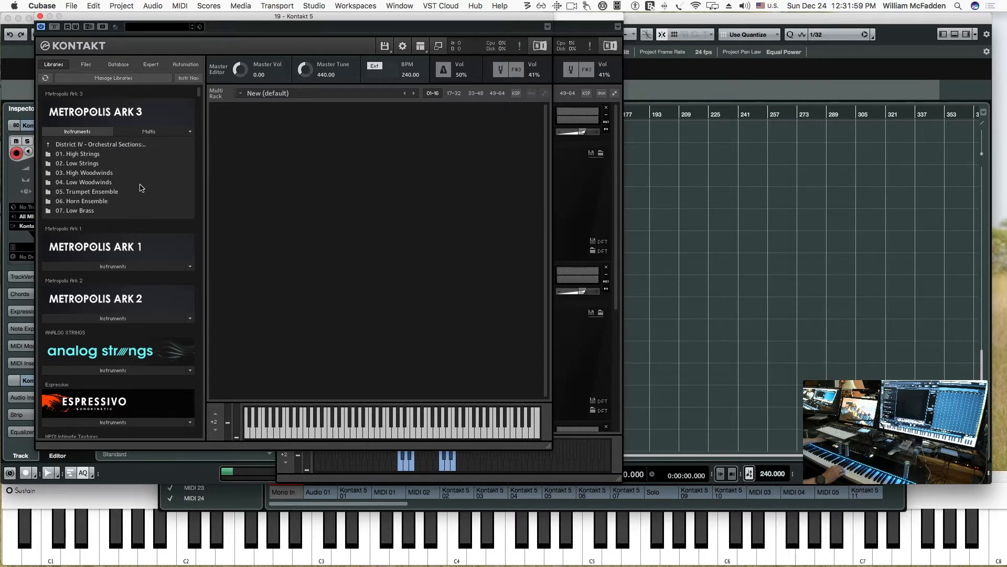
{"action": "left_click", "coordinate": [95, 145]}
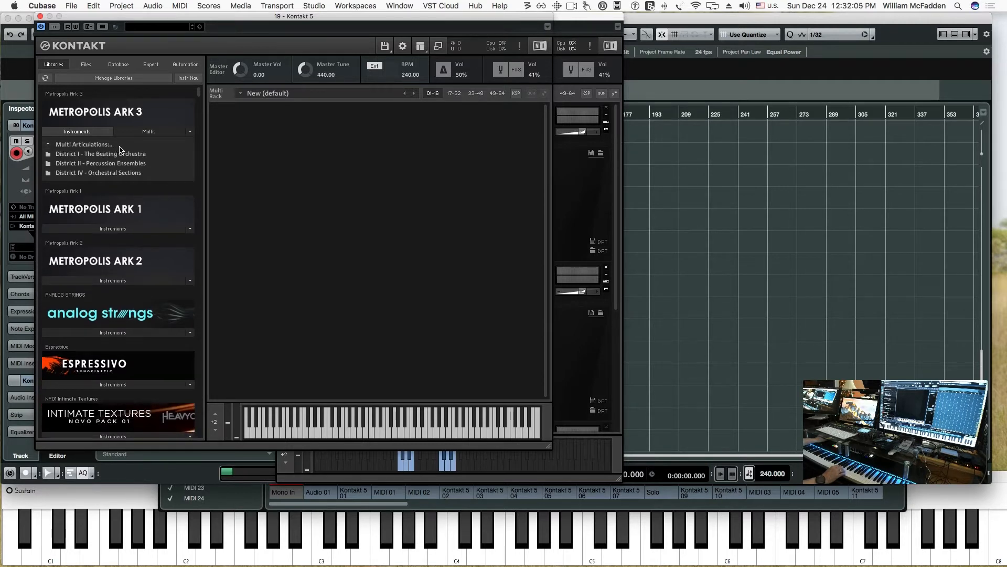
Look through District I, including the String Orchestra patches, and District II in the Single Articulations folder.
{"action": "left_click", "coordinate": [87, 145]}
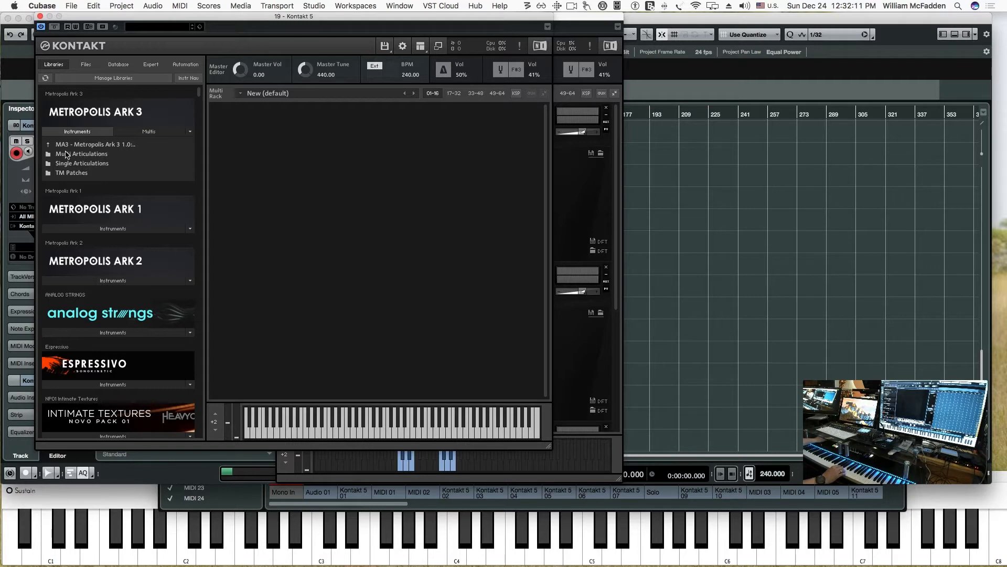
{"action": "left_click", "coordinate": [72, 164]}
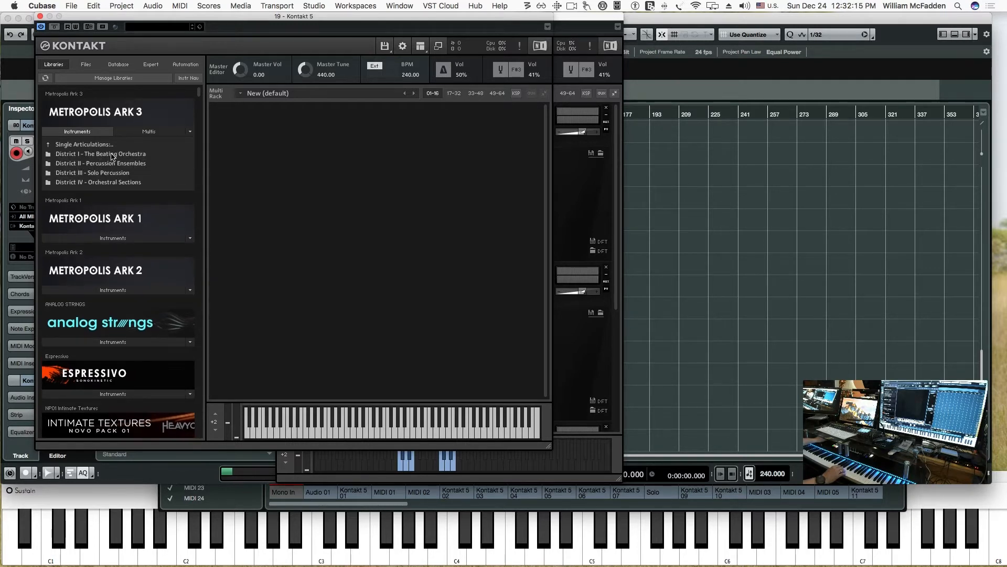
{"action": "left_click", "coordinate": [113, 154]}
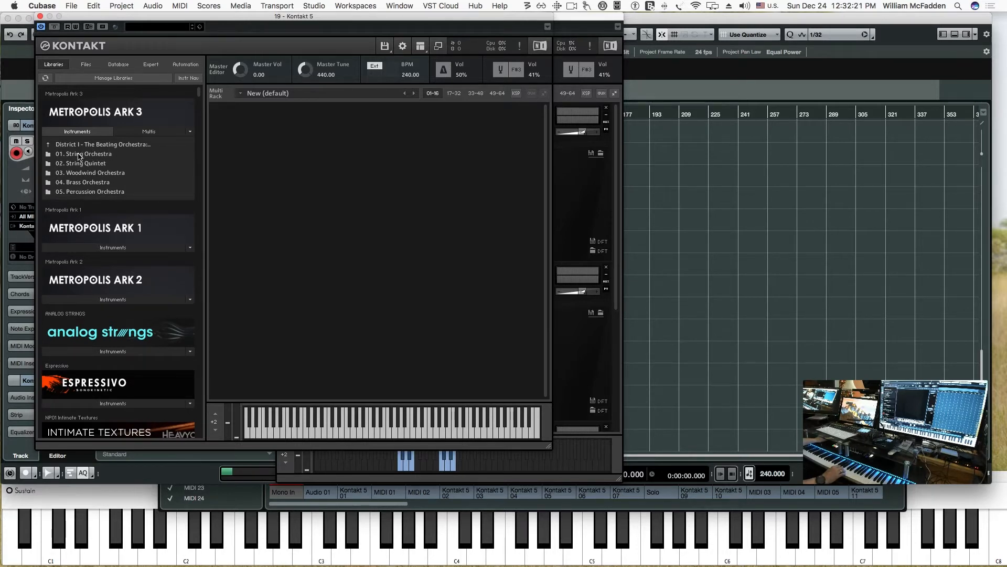
{"action": "left_click", "coordinate": [78, 155]}
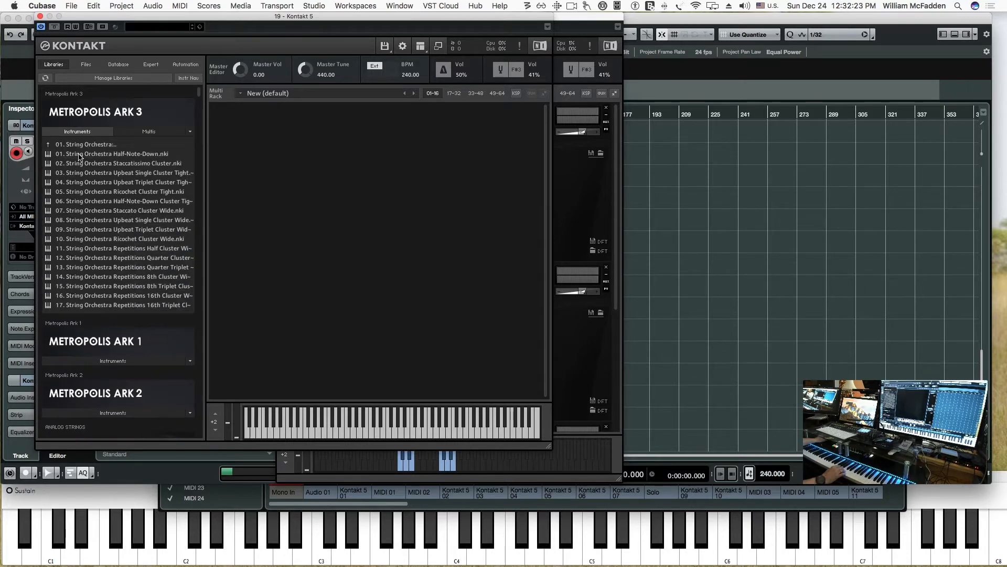
{"action": "left_click", "coordinate": [82, 146]}
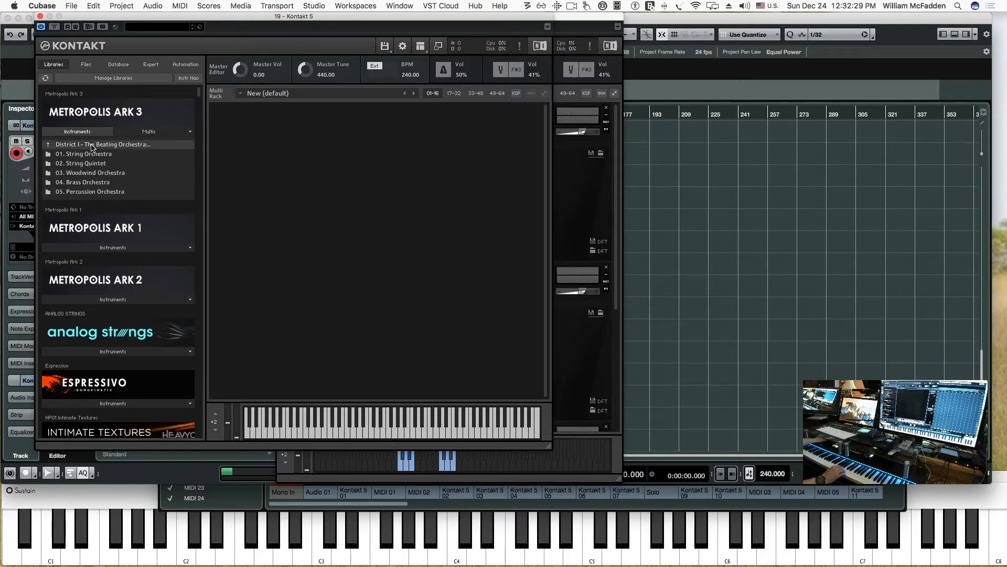
{"action": "left_click", "coordinate": [93, 147]}
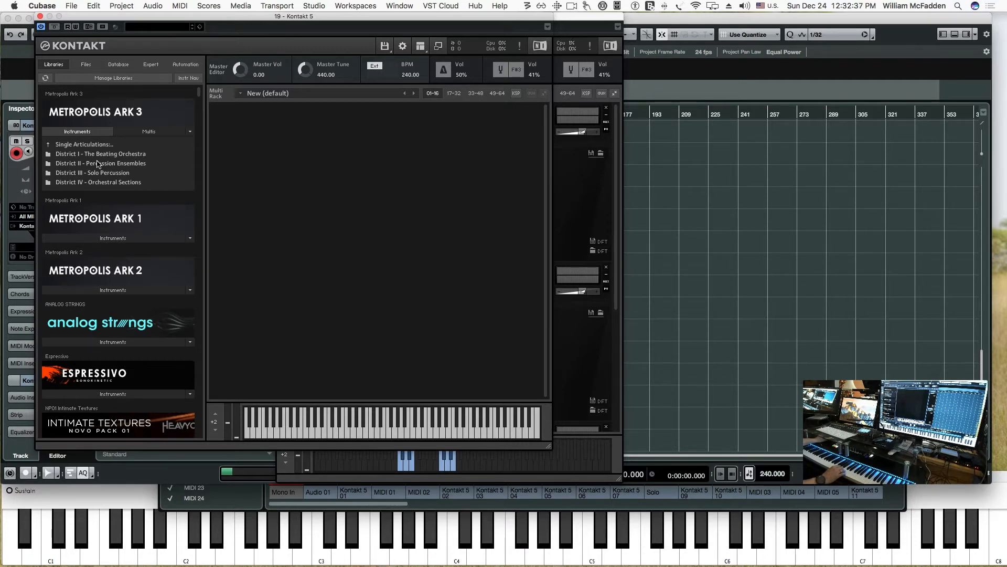
{"action": "left_click", "coordinate": [103, 164]}
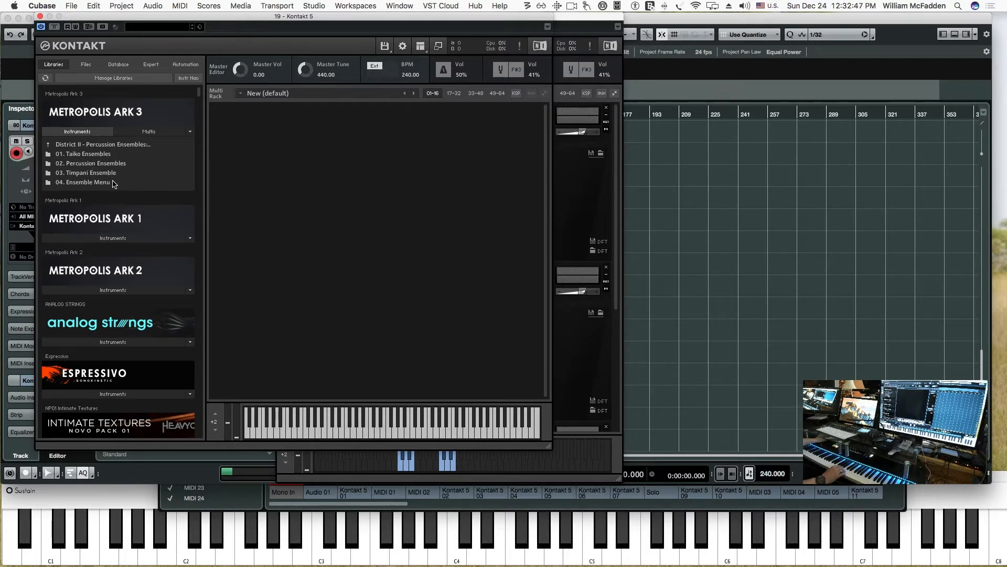
{"action": "left_click", "coordinate": [95, 145]}
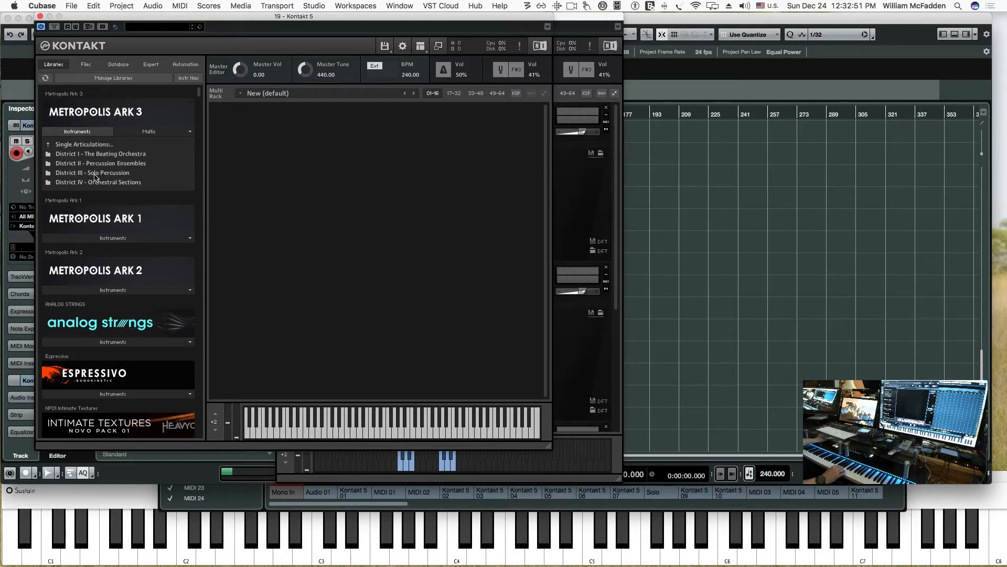
Look through the Grand Piano, Solo Menu and Aux Percussion patches in District III - Solo Percussion.
{"action": "left_click", "coordinate": [95, 175]}
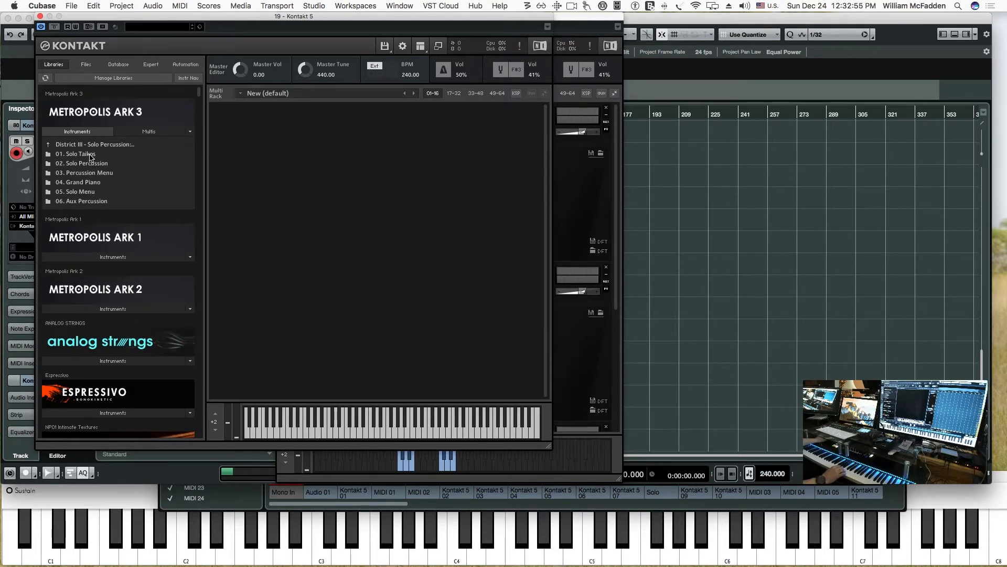
{"action": "left_click", "coordinate": [93, 184]}
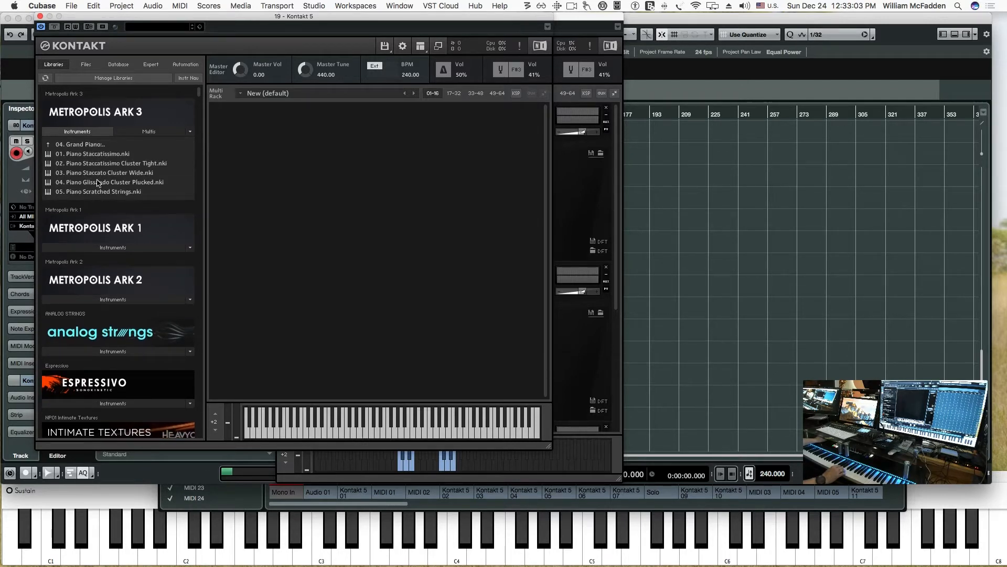
{"action": "left_click", "coordinate": [72, 145]}
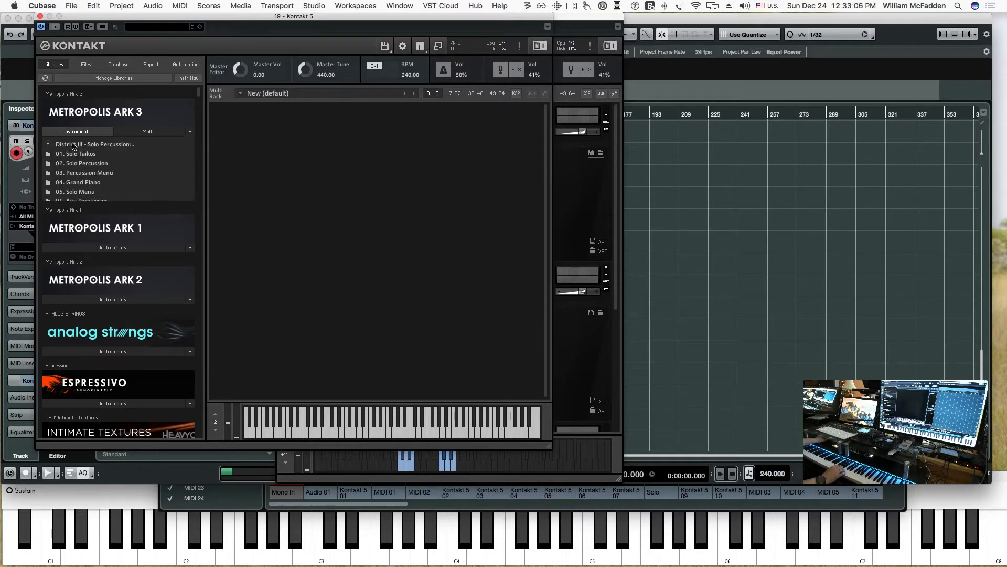
{"action": "left_click", "coordinate": [88, 192]}
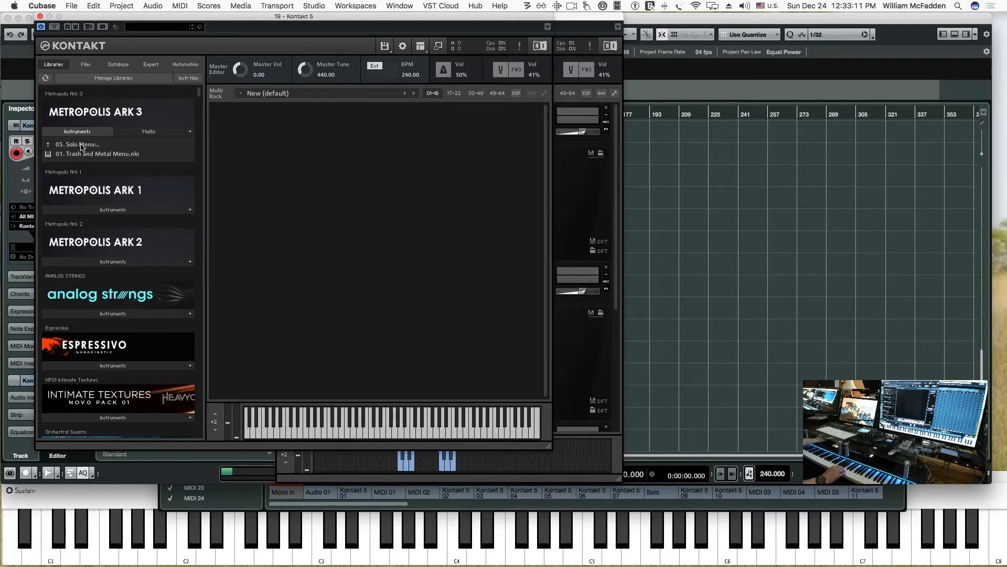
{"action": "left_click", "coordinate": [81, 145]}
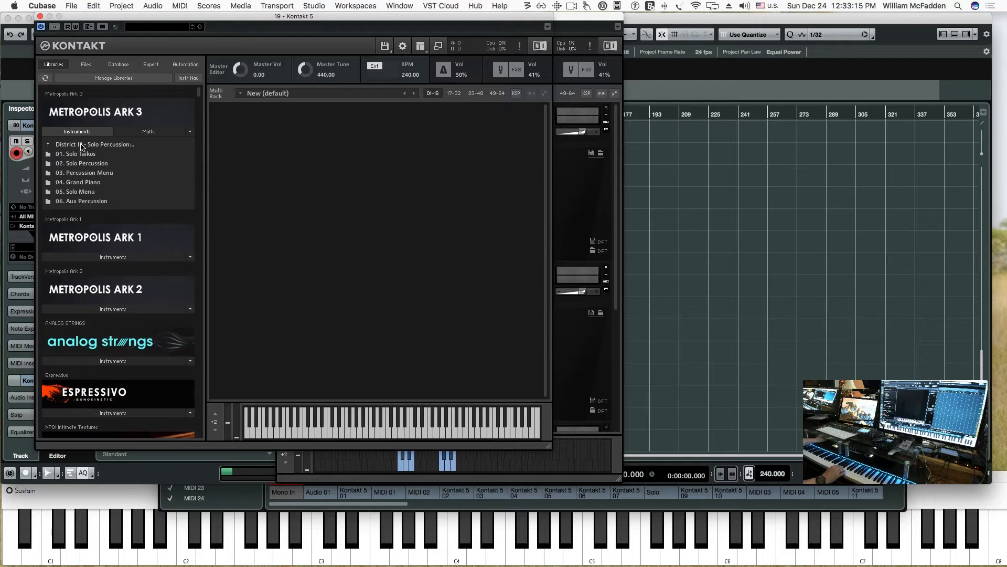
{"action": "left_click", "coordinate": [77, 201]}
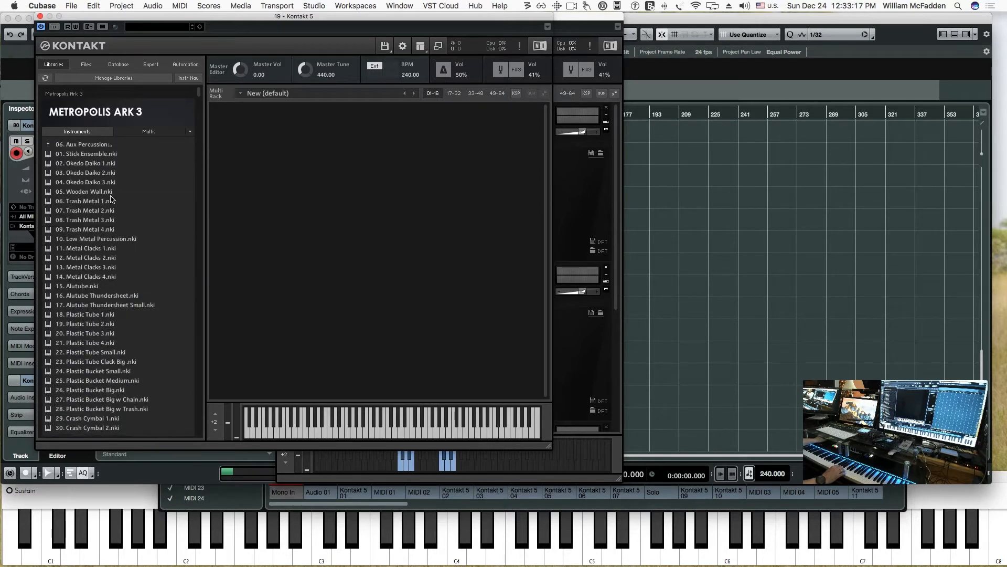
{"action": "left_click", "coordinate": [64, 145]}
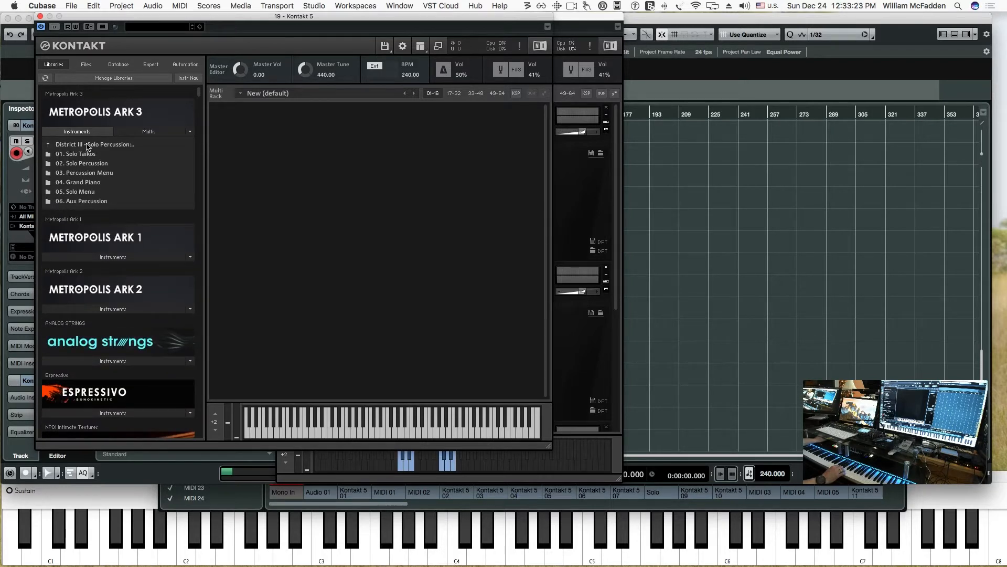
{"action": "left_click", "coordinate": [87, 146]}
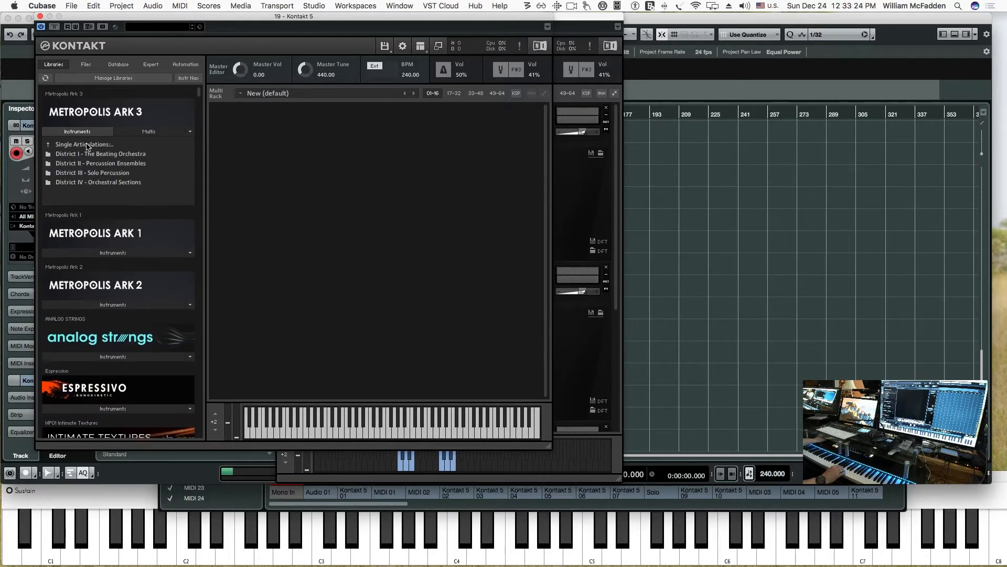
View the District IV - Orchestral Sections folders under Single Articulations and close the empty Kontakt instance.
{"action": "left_click", "coordinate": [103, 184]}
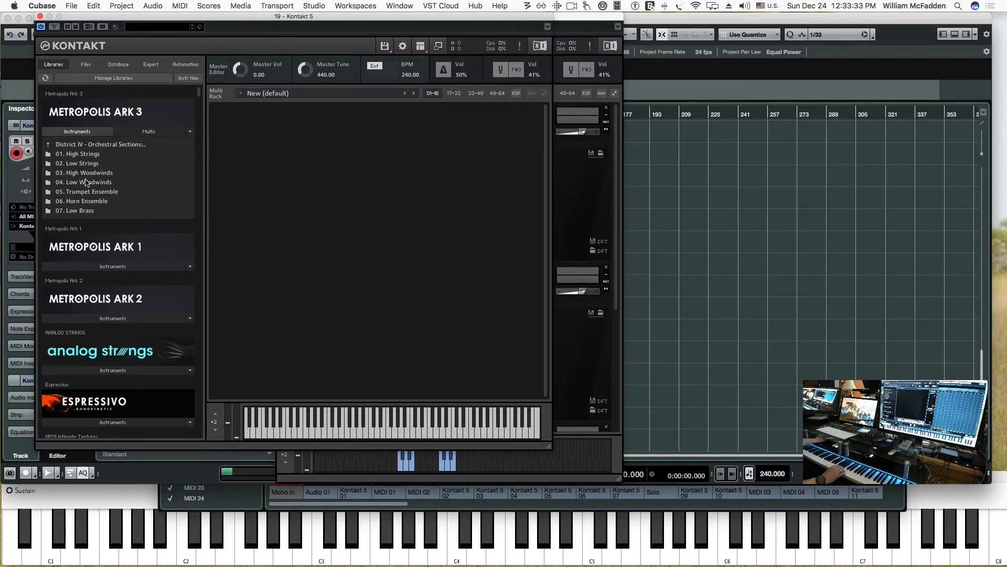
{"action": "left_click", "coordinate": [75, 146]}
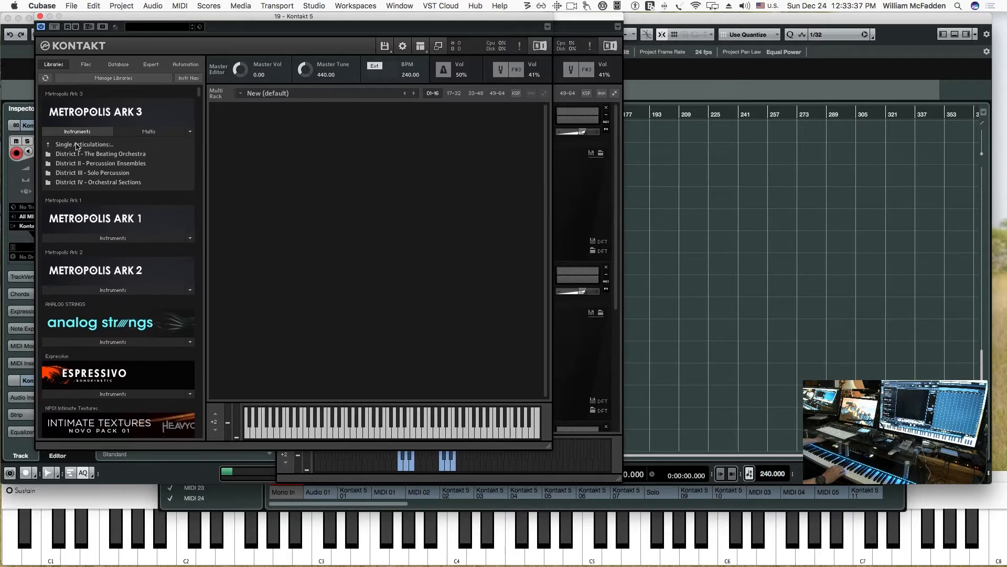
{"action": "left_click", "coordinate": [40, 17]}
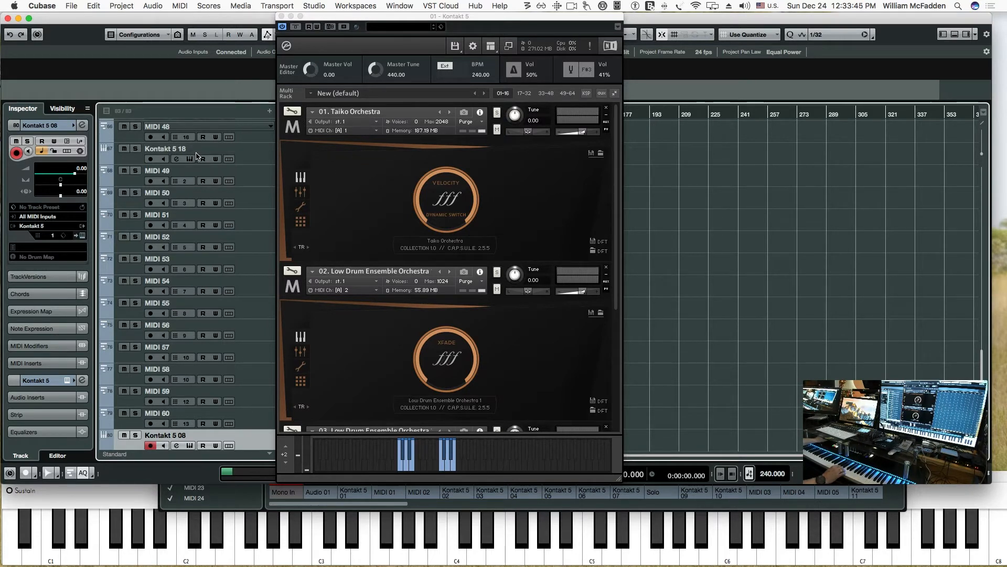
Select the Kontakt 5 01 track at the start of the track list to audition the Taiko Orchestra patch.
{"action": "scroll", "coordinate": [208, 174], "scroll_direction": "up", "scroll_amount": 10}
{"action": "scroll", "coordinate": [209, 174], "scroll_direction": "up", "scroll_amount": 10}
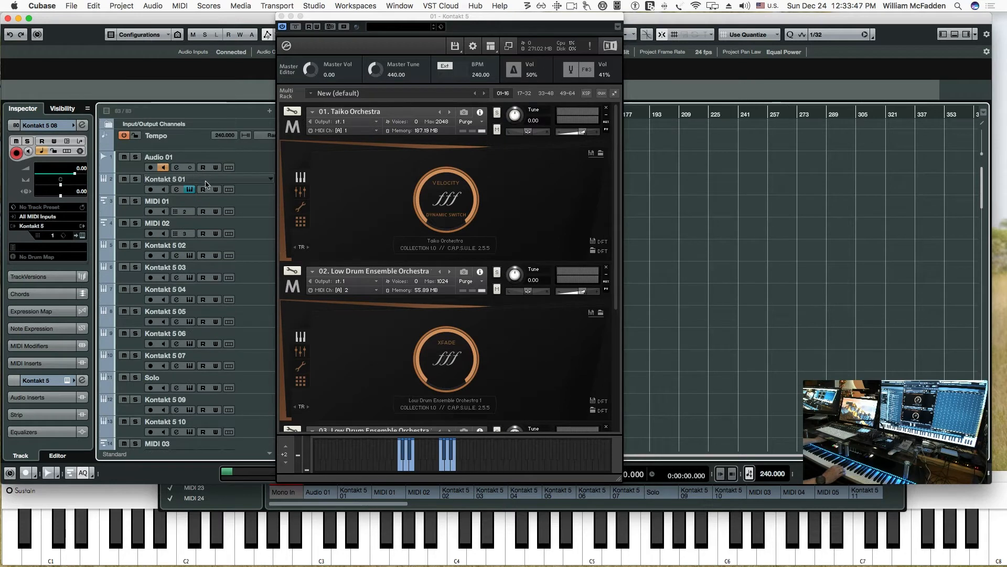
{"action": "left_click", "coordinate": [242, 191]}
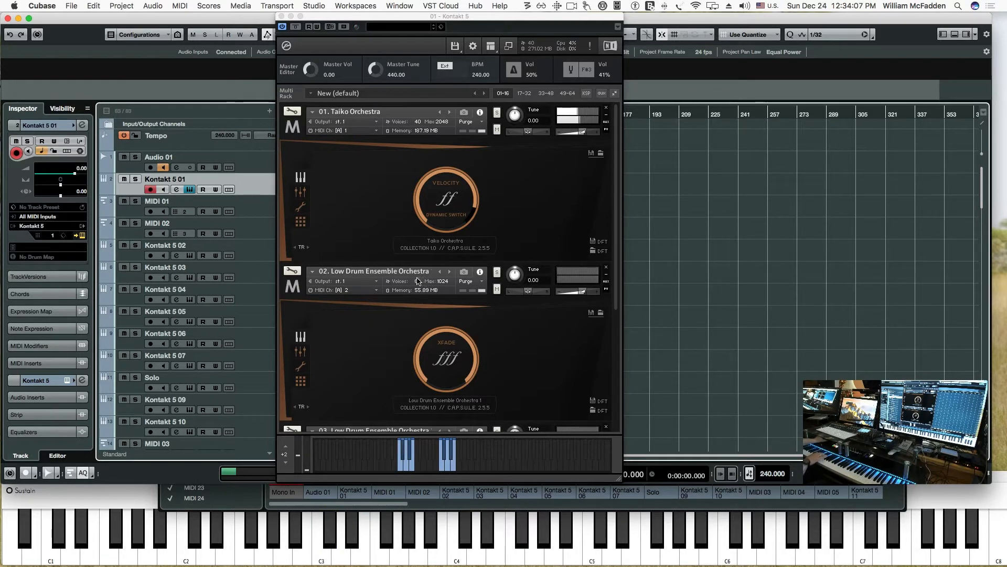
Select the MIDI 01 and MIDI 02 tracks in turn to audition the two Low Drum Ensemble Orchestra patches.
{"action": "left_click", "coordinate": [246, 203]}
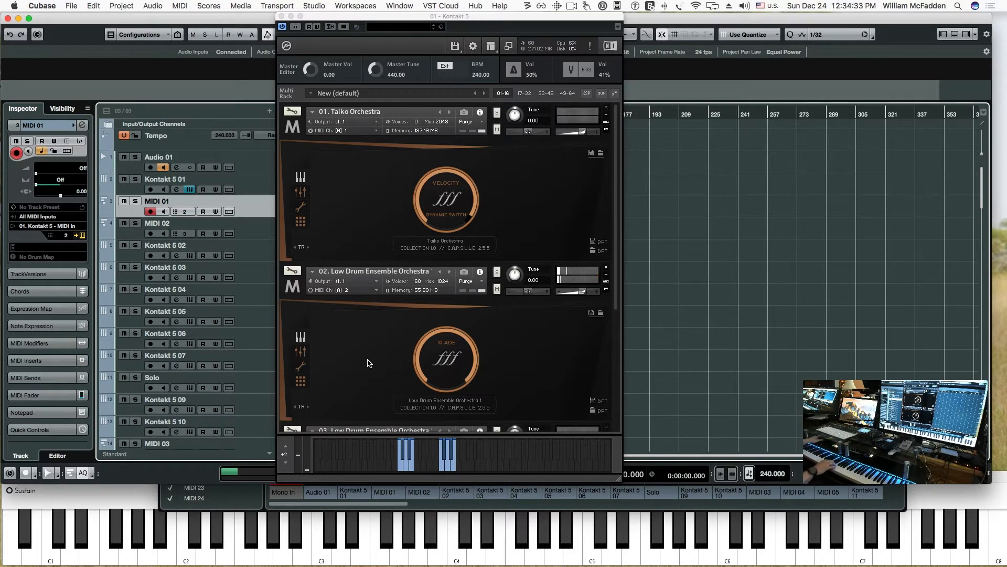
{"action": "key", "text": "Down"}
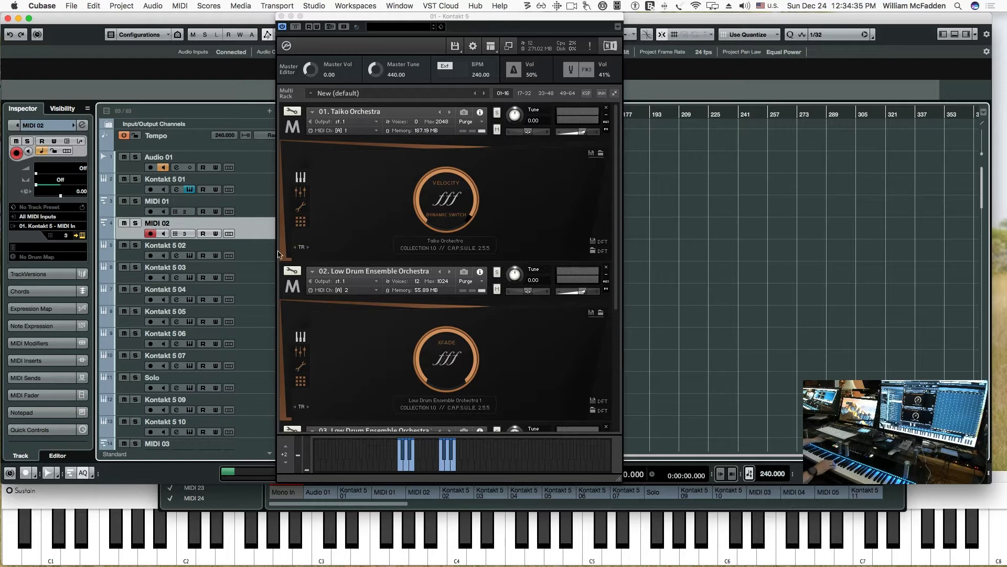
{"action": "scroll", "coordinate": [341, 311], "scroll_direction": "down", "scroll_amount": 4}
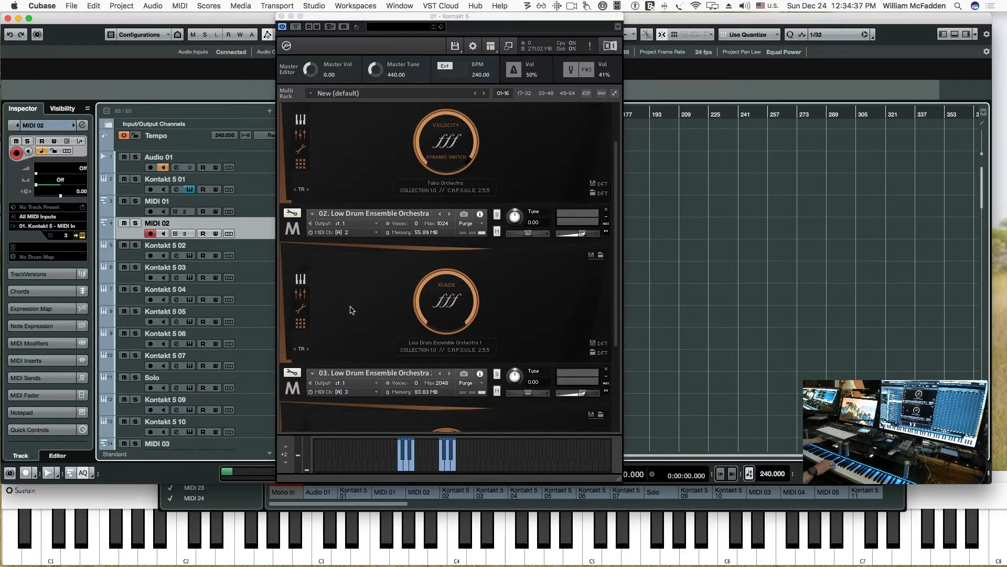
{"action": "scroll", "coordinate": [352, 310], "scroll_direction": "down", "scroll_amount": 4}
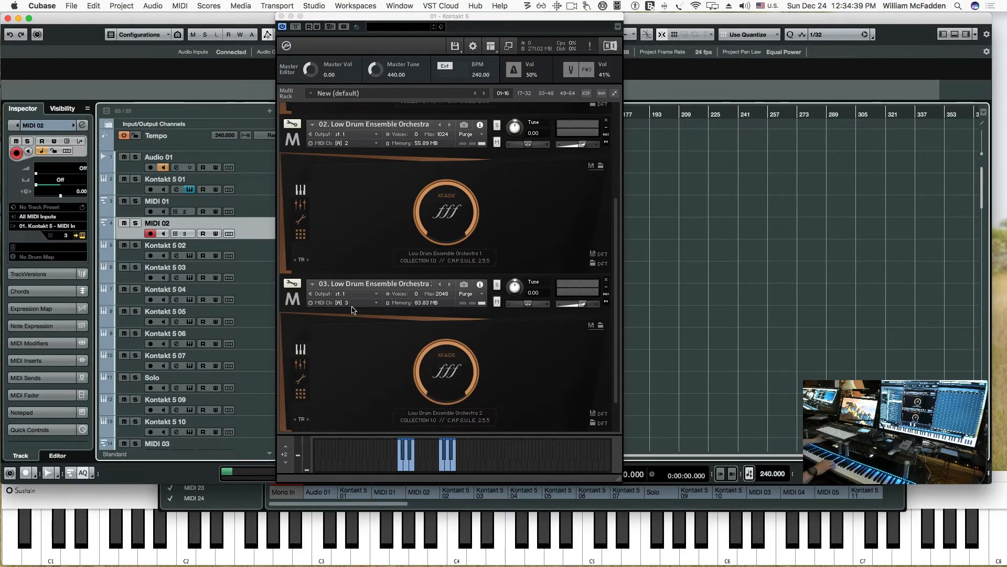
{"action": "scroll", "coordinate": [346, 314], "scroll_direction": "down", "scroll_amount": 2}
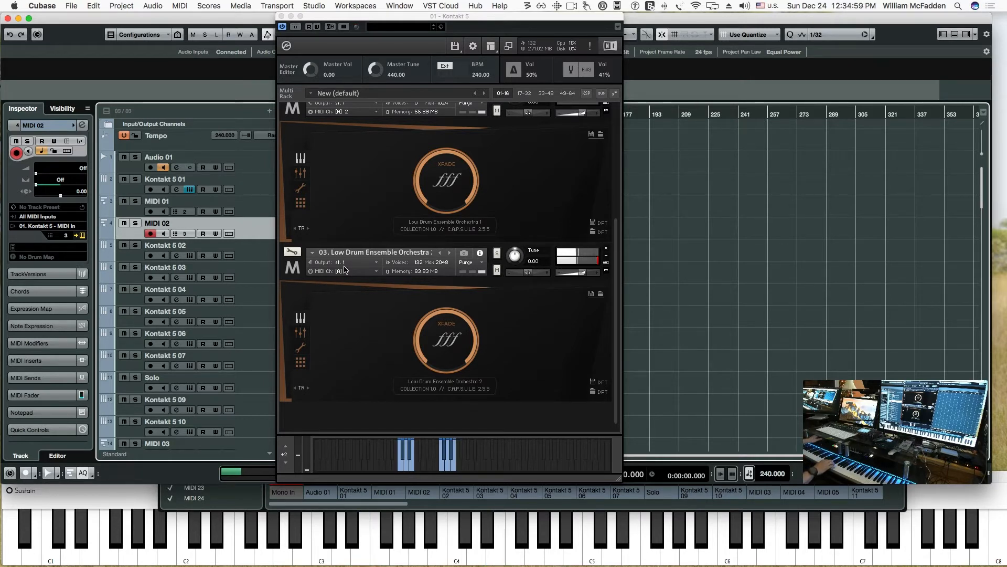
Select the Kontakt 5 02 track and open its instrument window beside the track list to audition Taiko Ensemble Low 1.
{"action": "scroll", "coordinate": [345, 312], "scroll_direction": "down", "scroll_amount": 1}
{"action": "scroll", "coordinate": [345, 311], "scroll_direction": "down", "scroll_amount": 1}
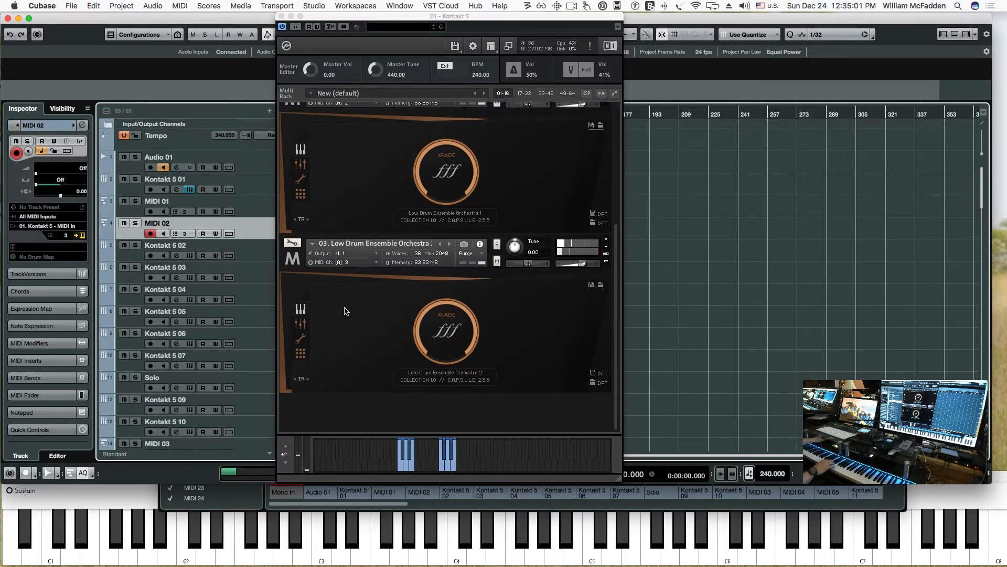
{"action": "left_click", "coordinate": [257, 249]}
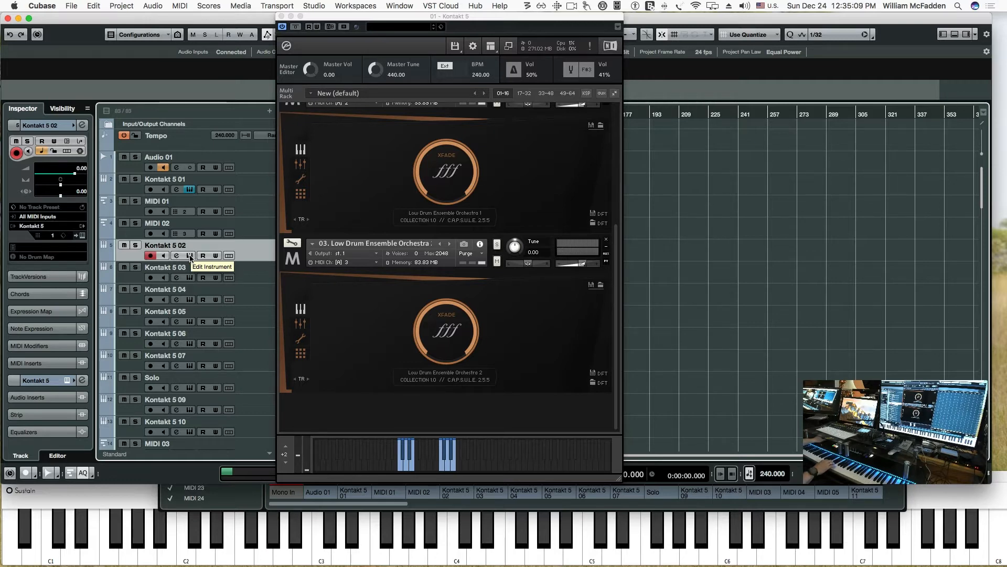
{"action": "left_click", "coordinate": [190, 255]}
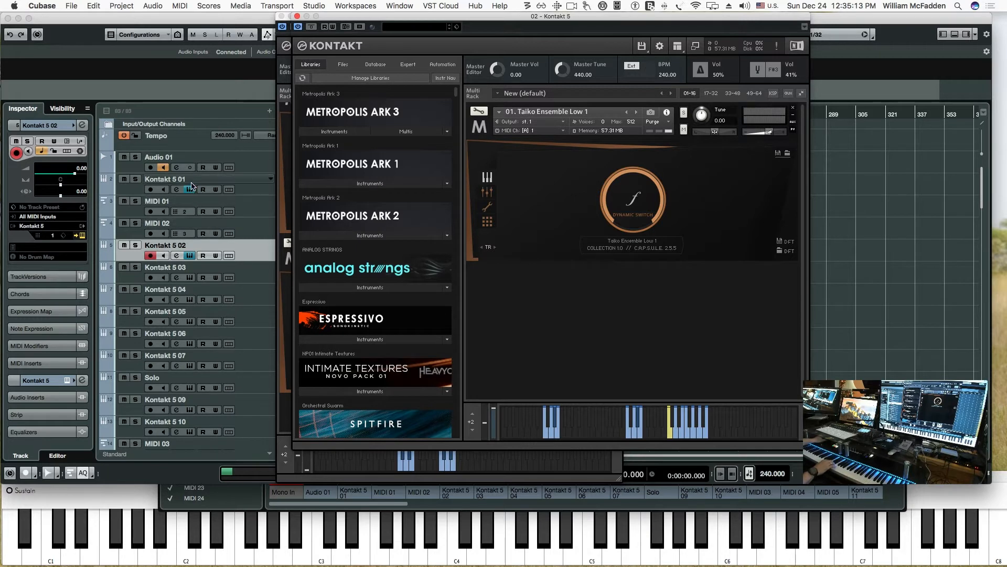
{"action": "left_click", "coordinate": [240, 216]}
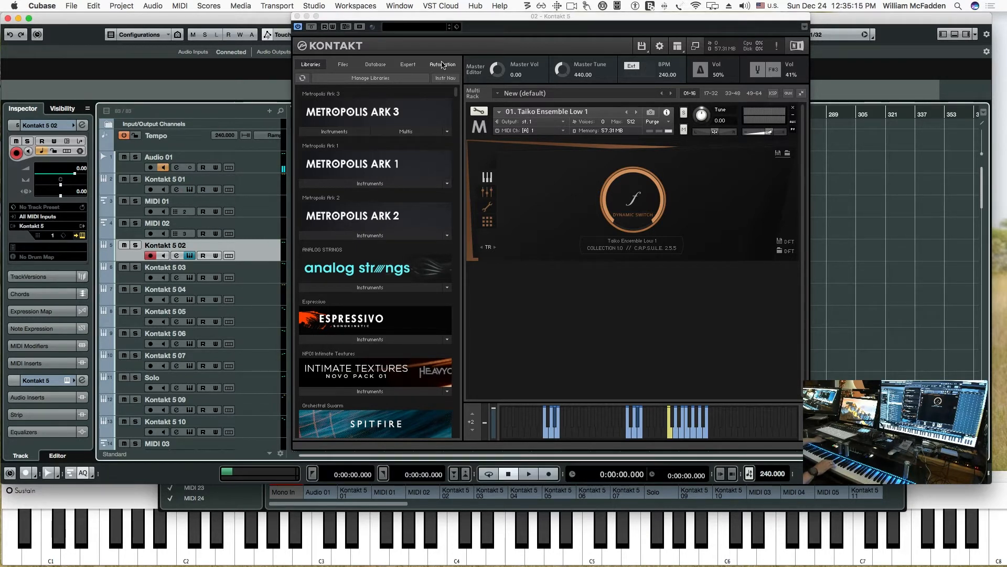
{"action": "left_click_drag", "start_coordinate": [418, 19], "coordinate": [400, 20]}
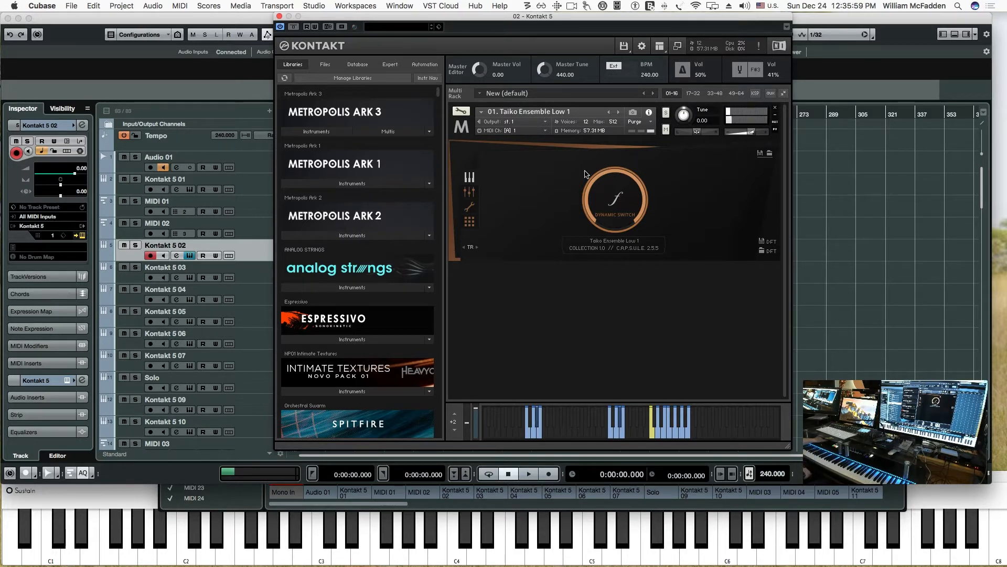
Select the Kontakt 5 03 track and show its instrument window in place of the previous one to audition Taiko Ensemble Low 2.
{"action": "left_click", "coordinate": [253, 270]}
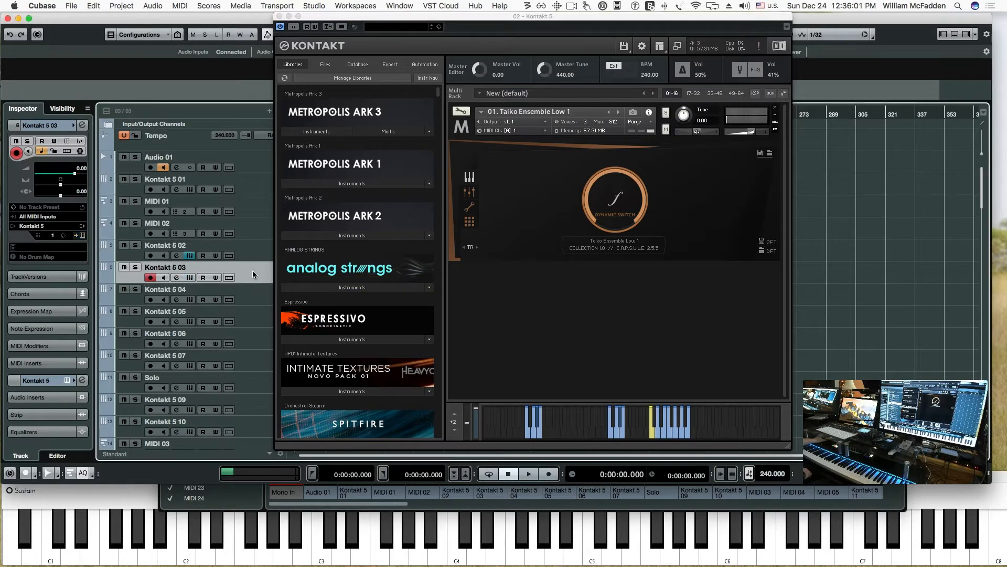
{"action": "left_click", "coordinate": [190, 255]}
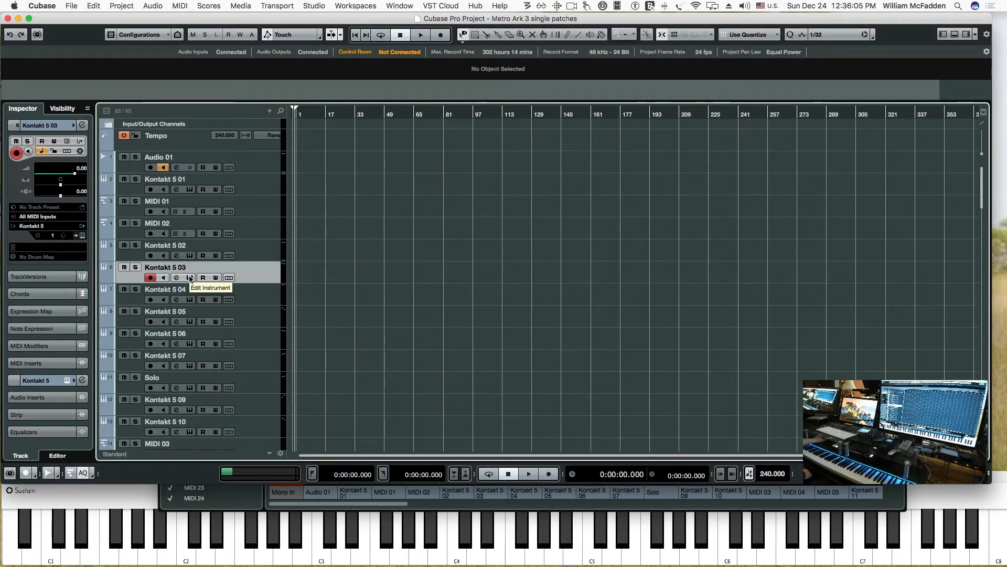
{"action": "left_click", "coordinate": [189, 278]}
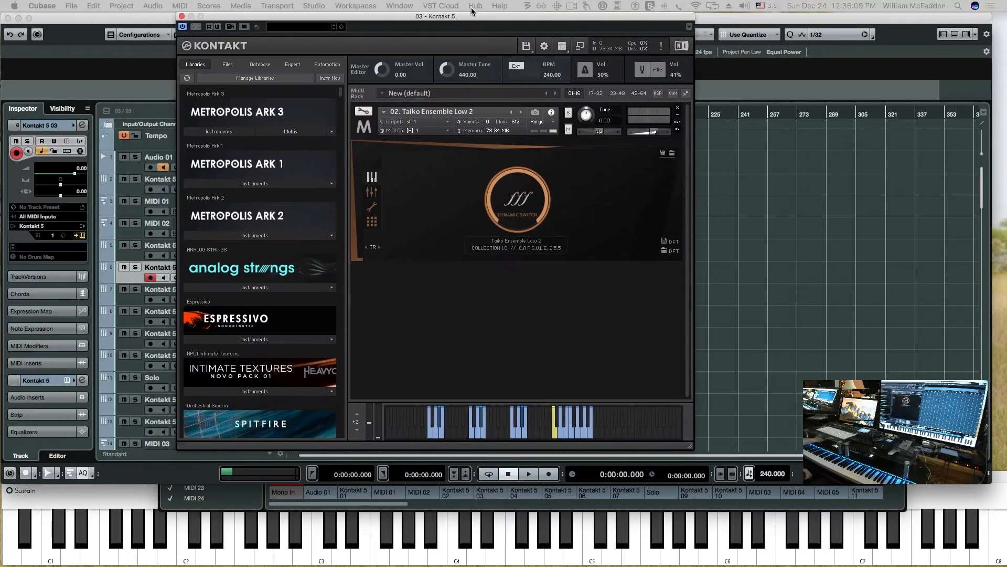
{"action": "left_click_drag", "start_coordinate": [449, 25], "coordinate": [536, 24]}
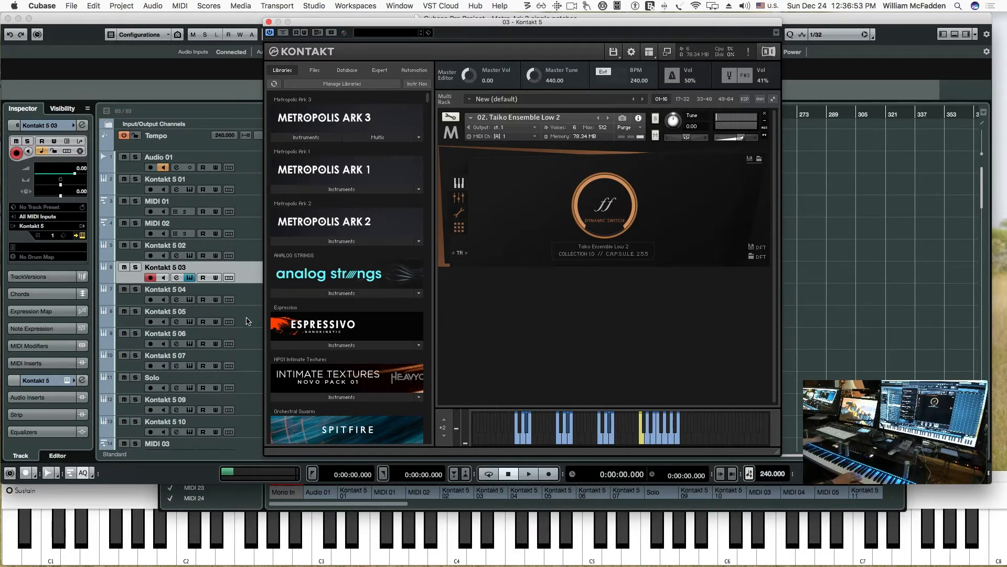
Close and reopen the instrument window of the Kontakt 5 03 track while auditioning its patch.
{"action": "left_click", "coordinate": [192, 278]}
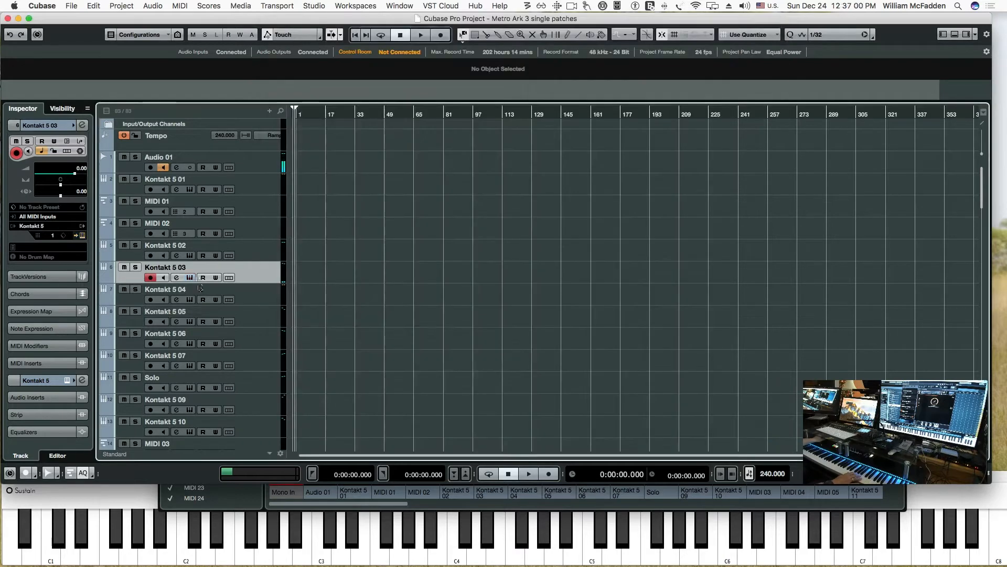
{"action": "left_click", "coordinate": [229, 298]}
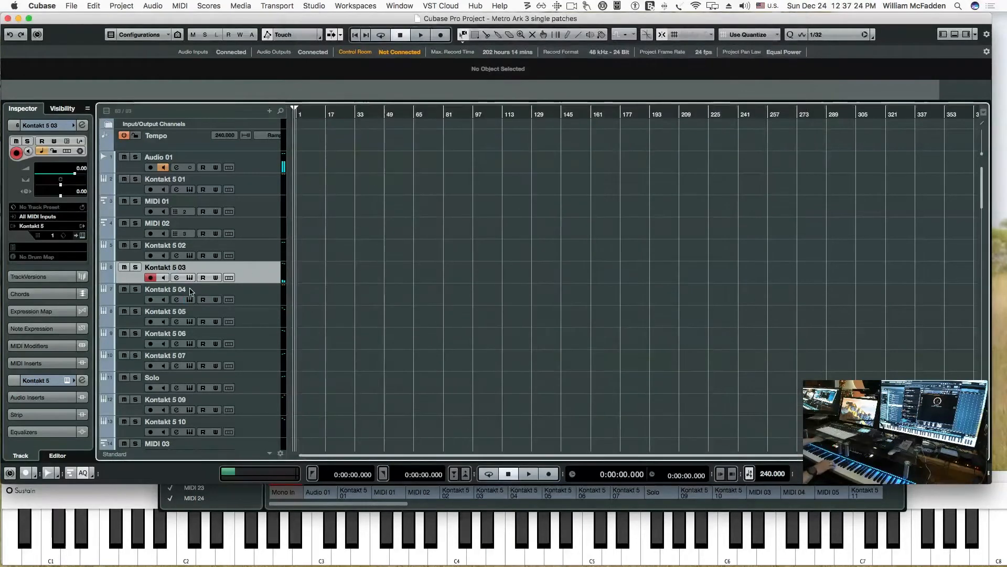
{"action": "left_click", "coordinate": [190, 277]}
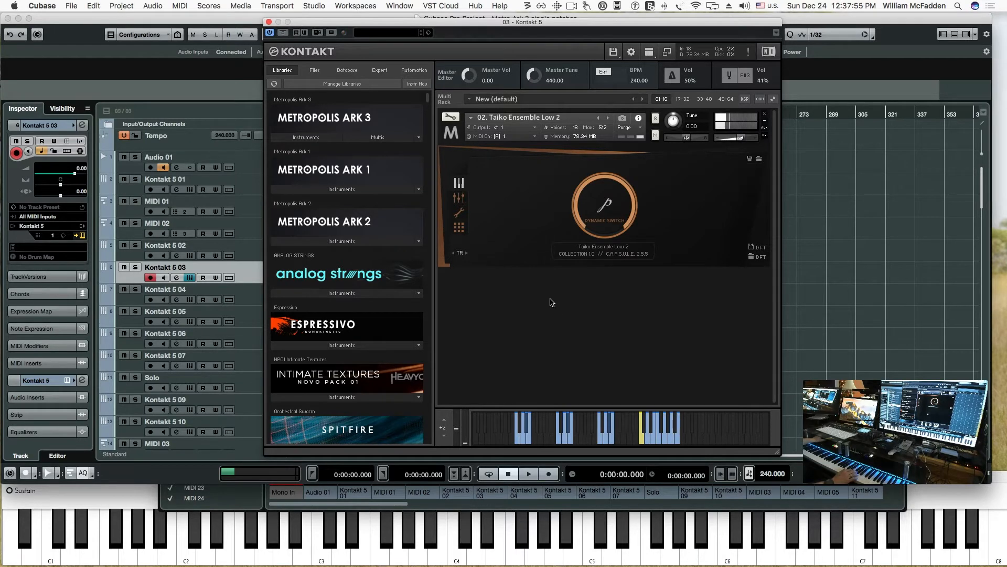
Audition Taiko Ensemble Mid on the Kontakt 5 04 track and Taiko Ensemble High on Kontakt 5 05, opening each instrument window.
{"action": "left_click", "coordinate": [188, 288]}
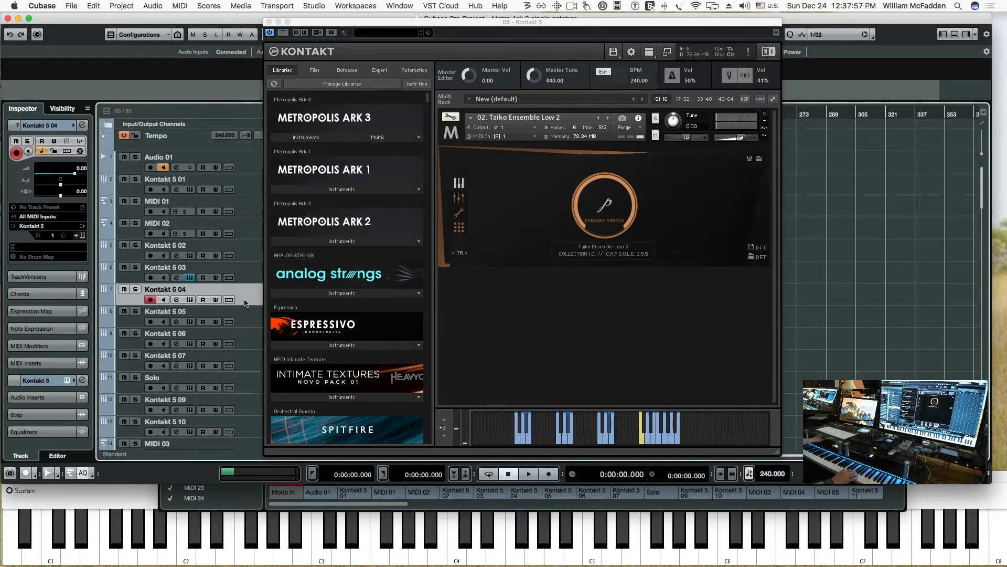
{"action": "left_click", "coordinate": [190, 300]}
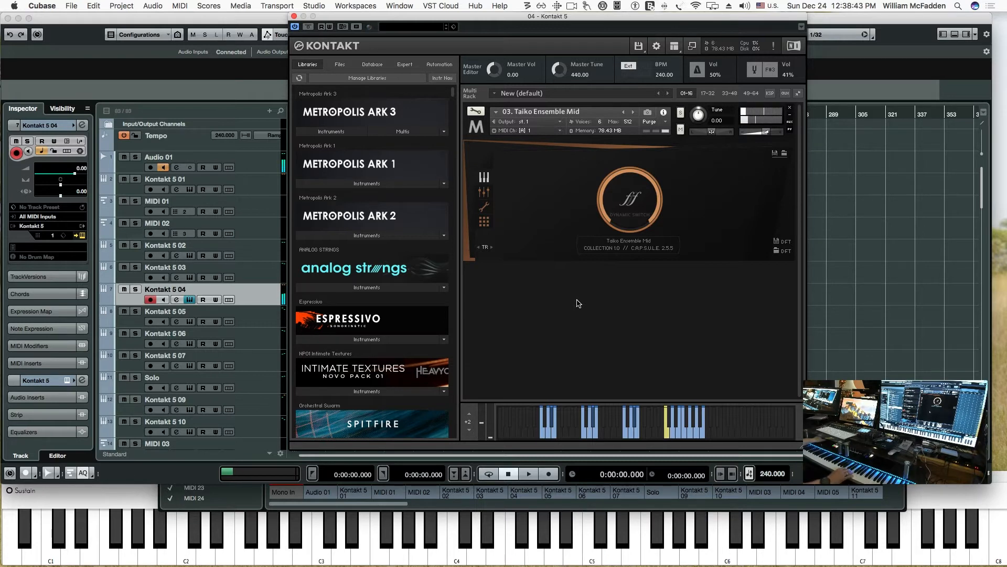
{"action": "left_click", "coordinate": [272, 322]}
{"action": "left_click", "coordinate": [190, 299]}
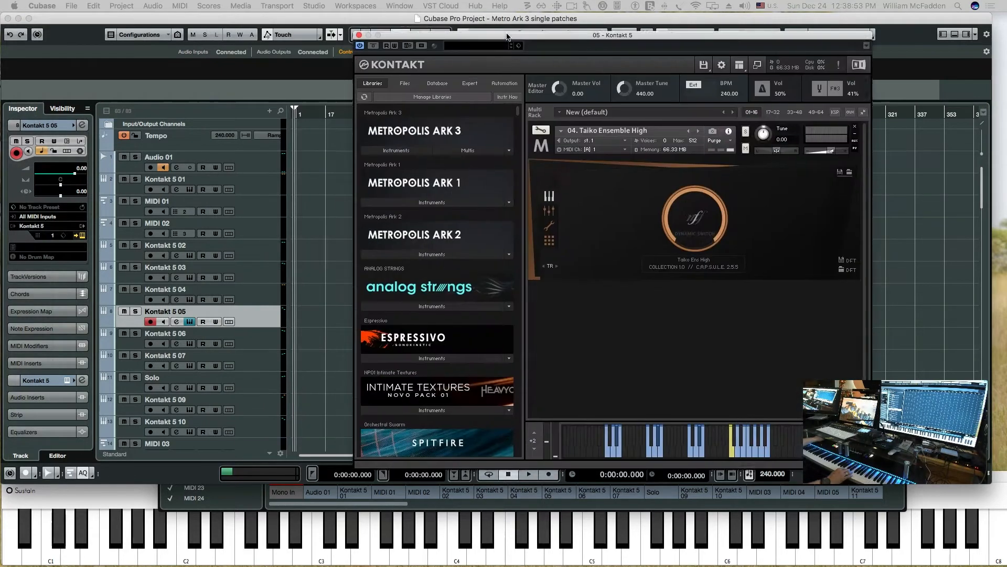
{"action": "left_click_drag", "start_coordinate": [502, 32], "coordinate": [452, 35]}
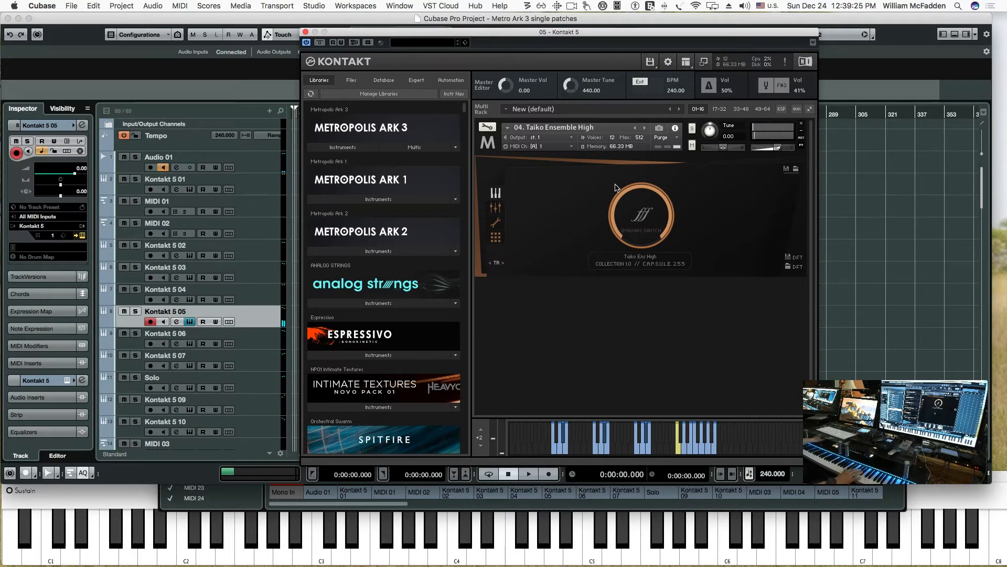
{"action": "left_click", "coordinate": [305, 33]}
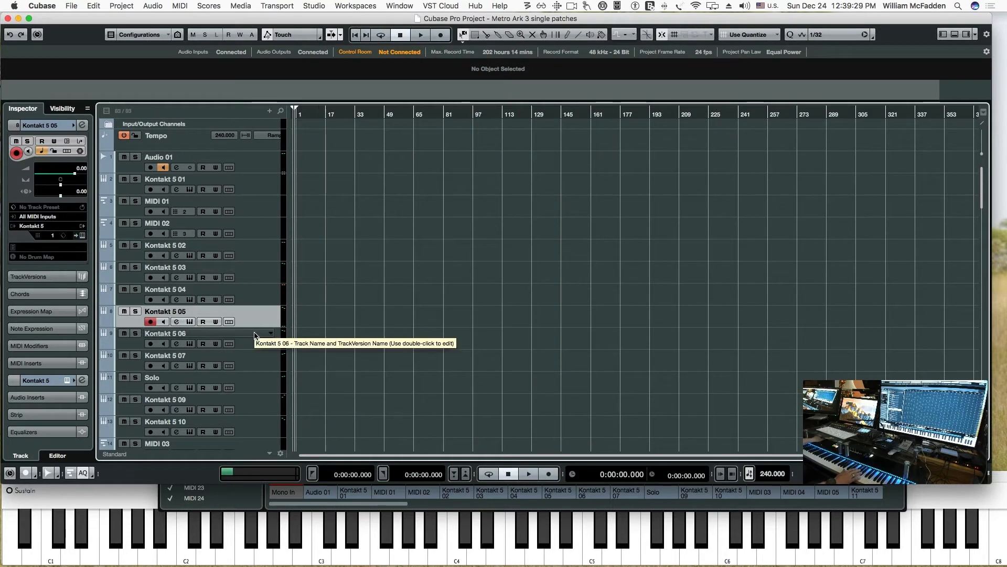
Audition Taiko Ensemble Mixed on the Kontakt 5 06 track and Percussion Ensembles Menu on Kontakt 5 07, opening each instrument window.
{"action": "left_click", "coordinate": [258, 332]}
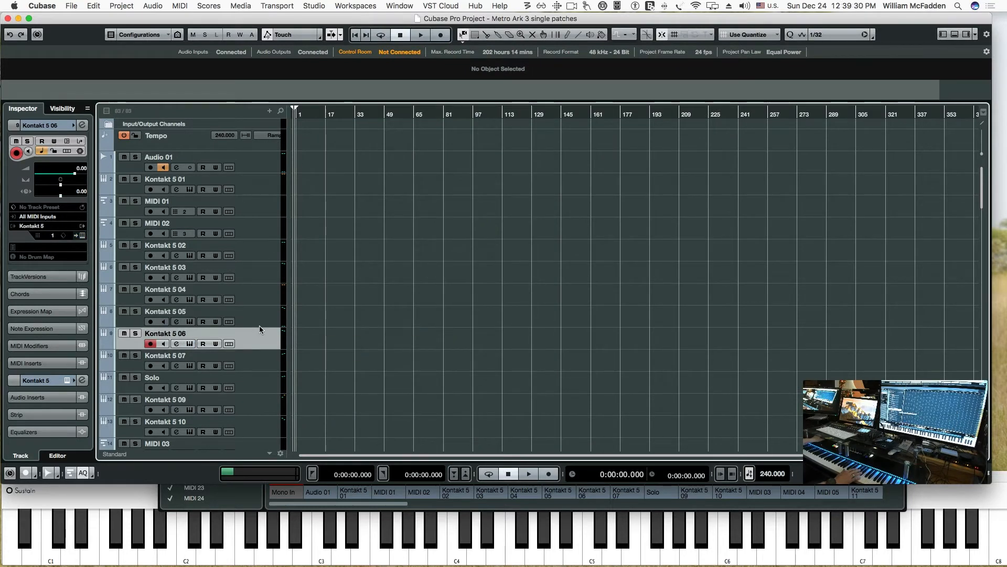
{"action": "left_click", "coordinate": [189, 343]}
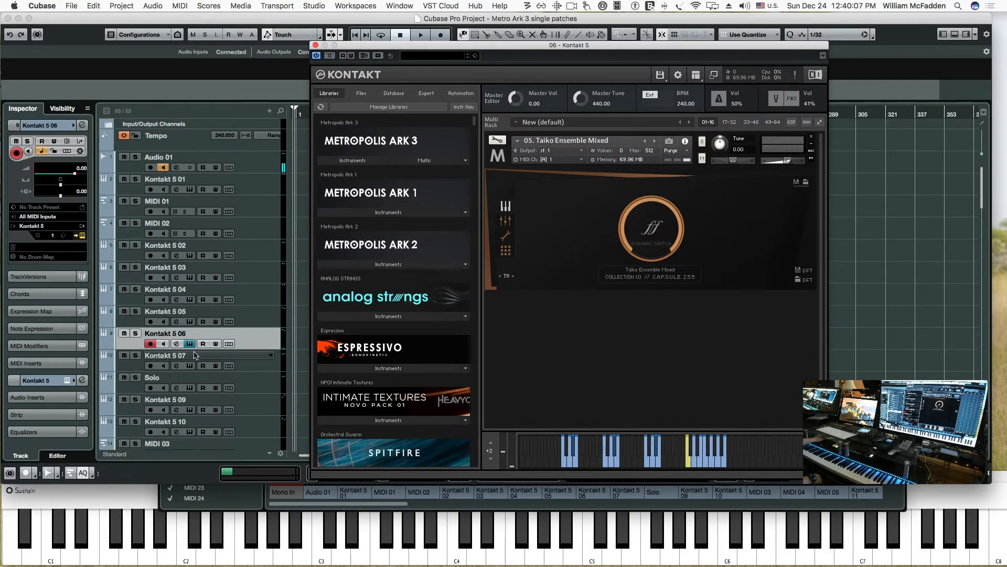
{"action": "left_click", "coordinate": [245, 364]}
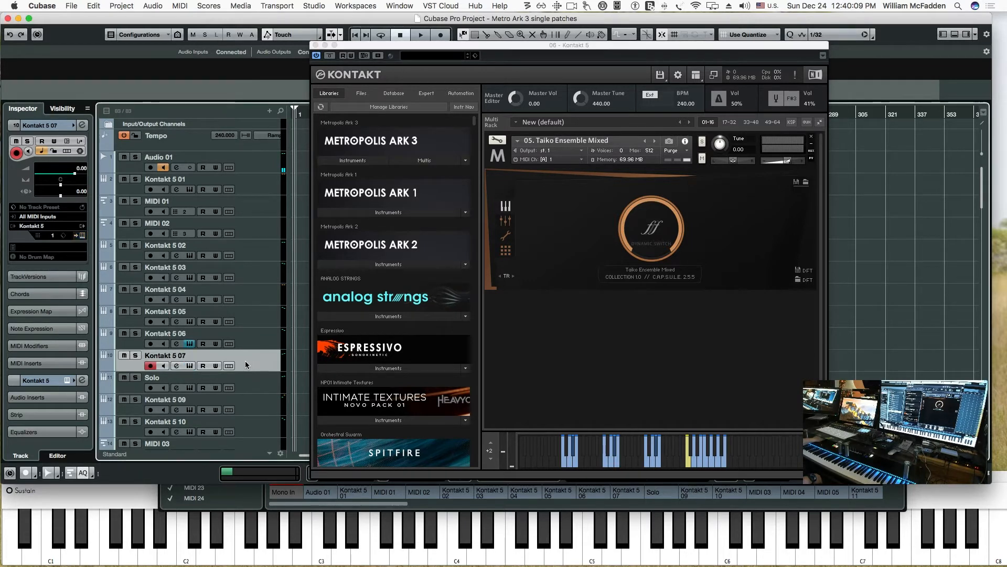
{"action": "left_click", "coordinate": [189, 344]}
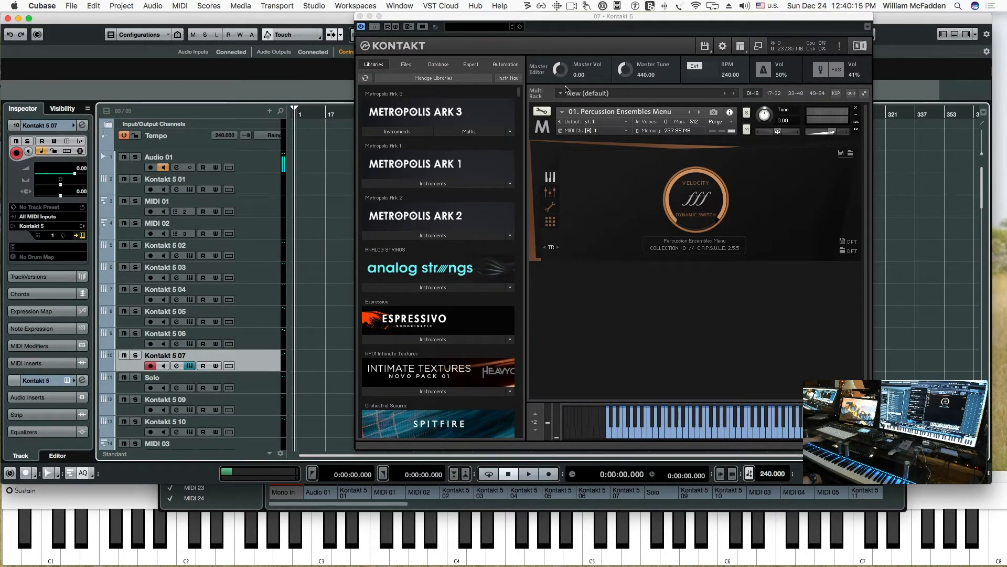
{"action": "left_click_drag", "start_coordinate": [524, 21], "coordinate": [474, 25]}
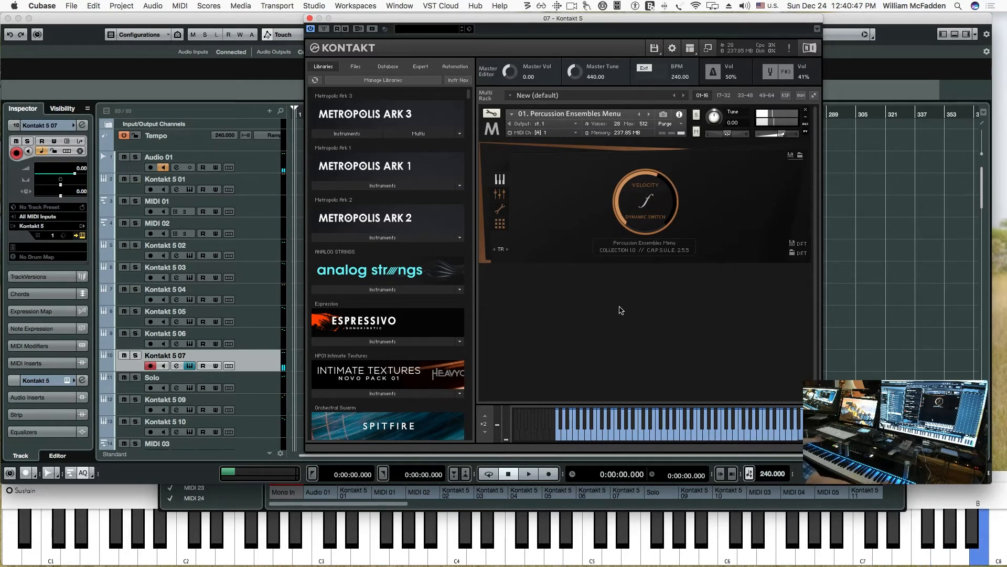
Select the Solo track, open its instrument window to audition the XXXL Odaiko 150cm patch, and close that window.
{"action": "left_click", "coordinate": [253, 391]}
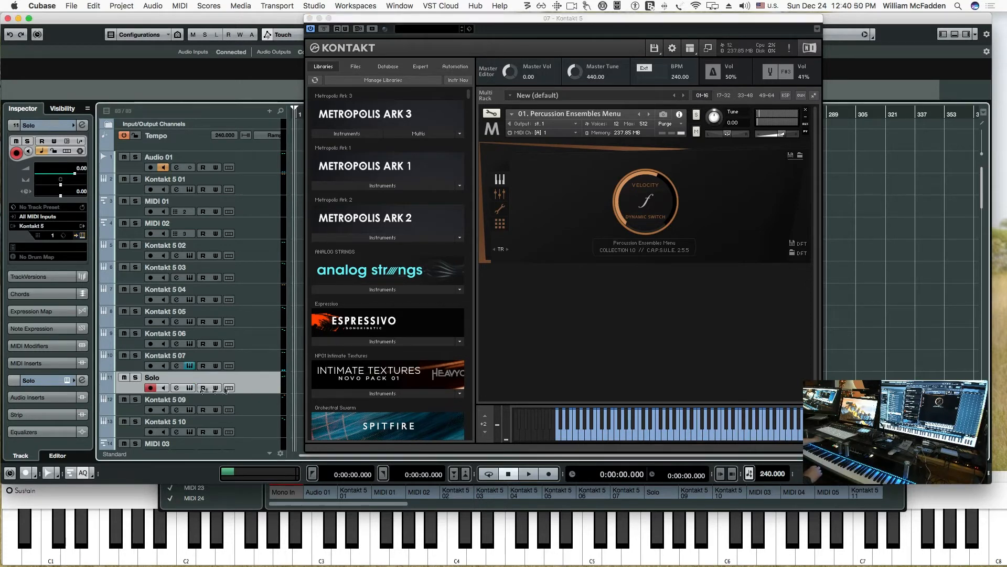
{"action": "left_click", "coordinate": [190, 365]}
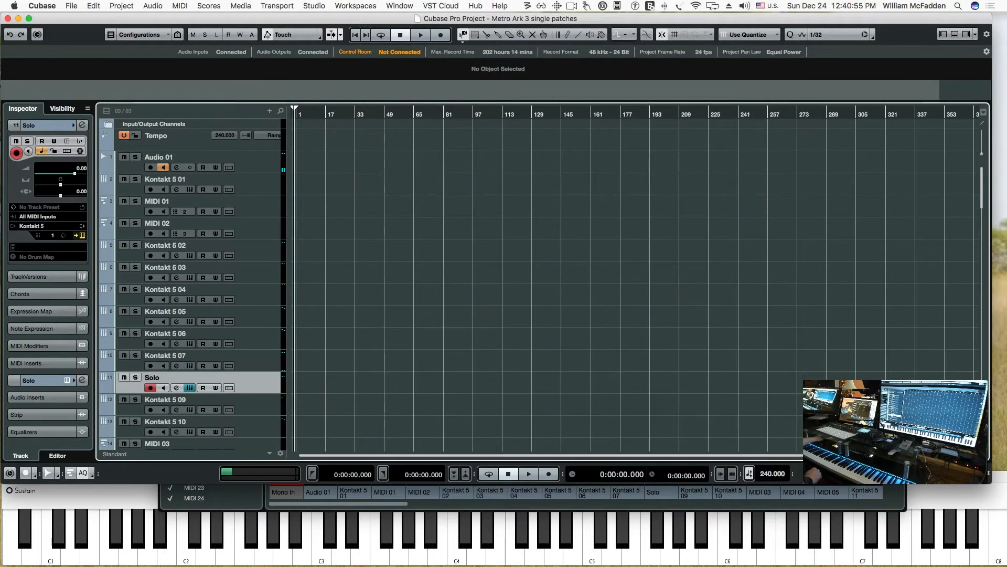
{"action": "left_click_drag", "start_coordinate": [181, 17], "coordinate": [456, 9]}
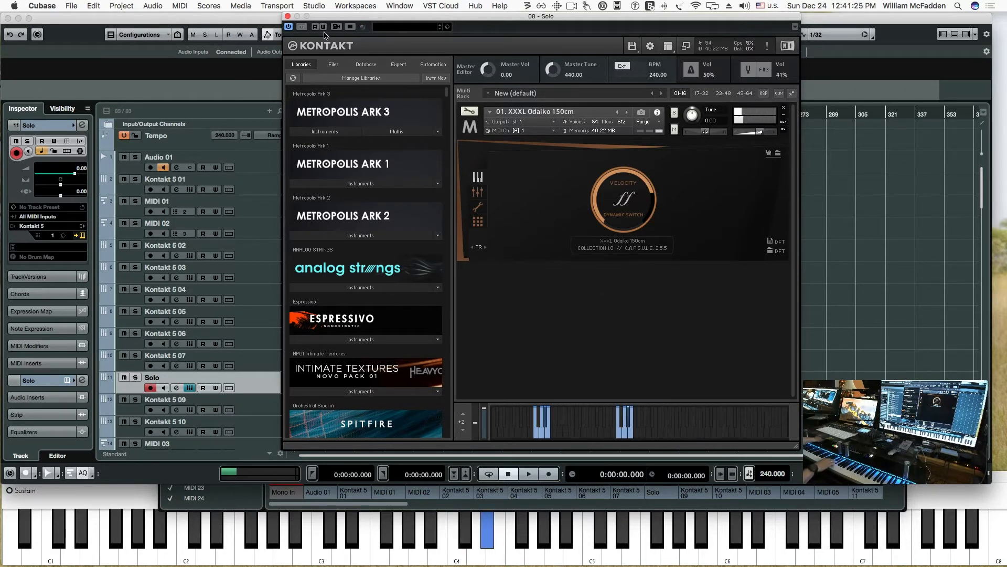
{"action": "left_click", "coordinate": [288, 17]}
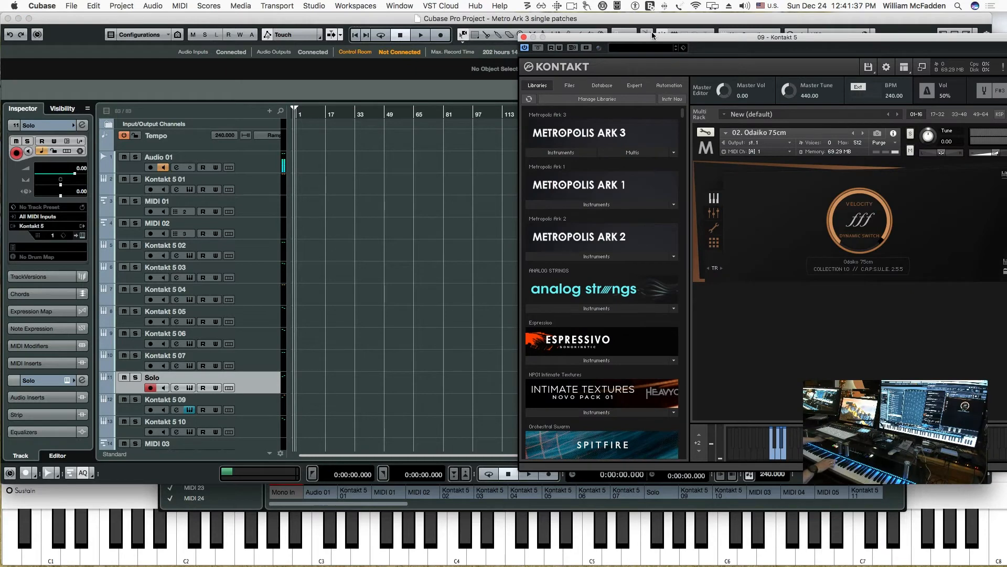
Bring the Odaiko 75cm window beside the track list, select the Kontakt 5 09 track to audition it, and close the window.
{"action": "left_click", "coordinate": [513, 23]}
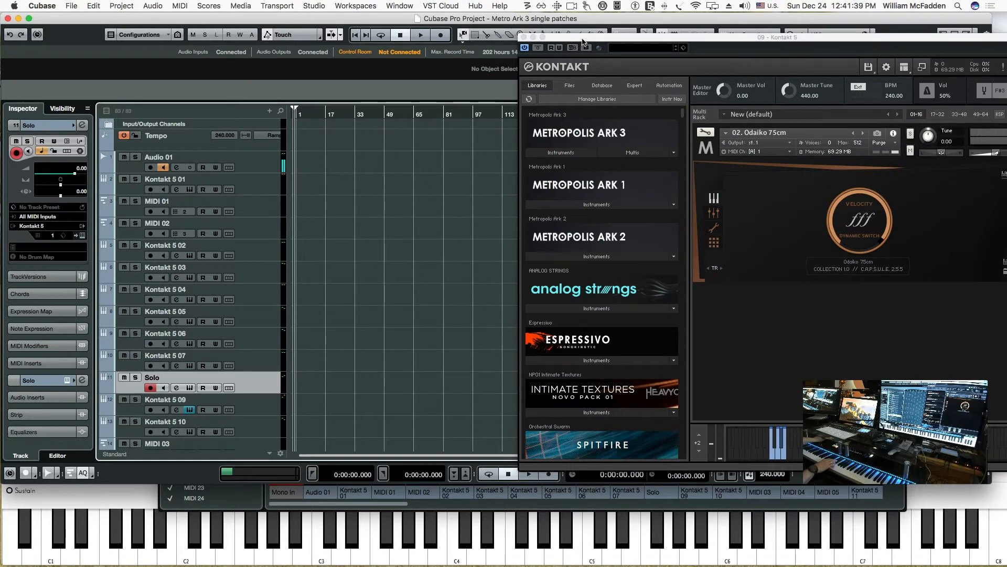
{"action": "left_click_drag", "start_coordinate": [582, 41], "coordinate": [343, 22]}
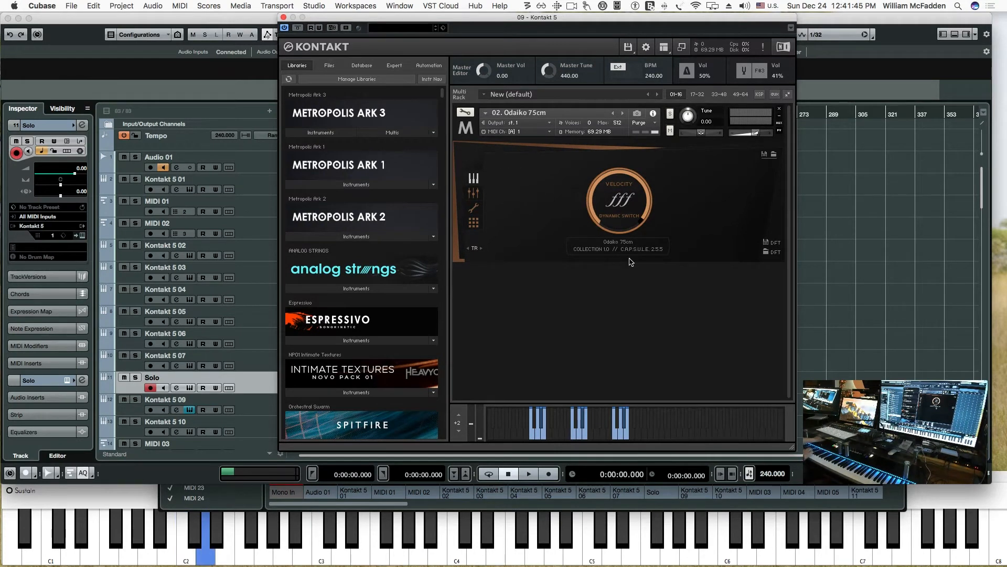
{"action": "left_click", "coordinate": [260, 405]}
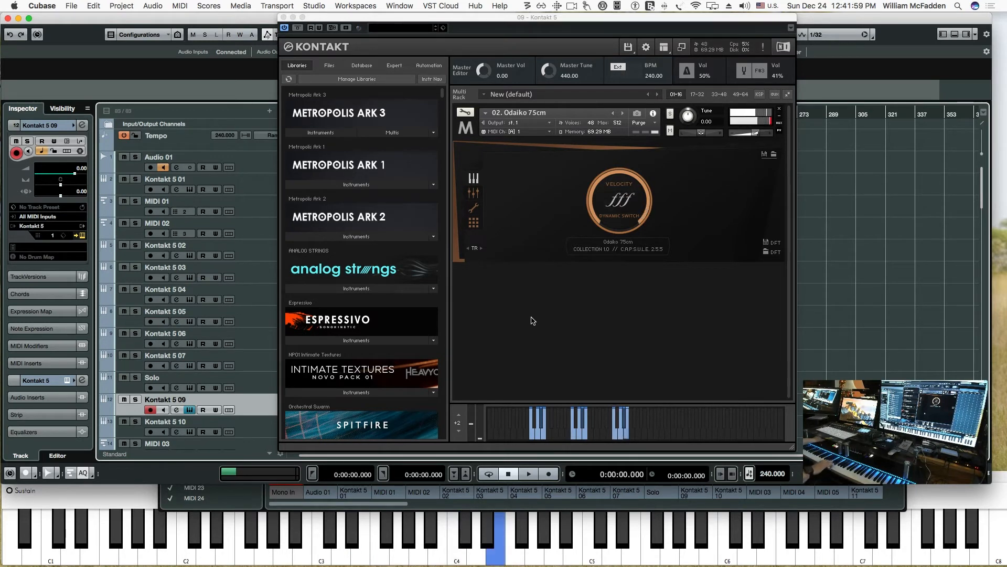
{"action": "left_click", "coordinate": [283, 18]}
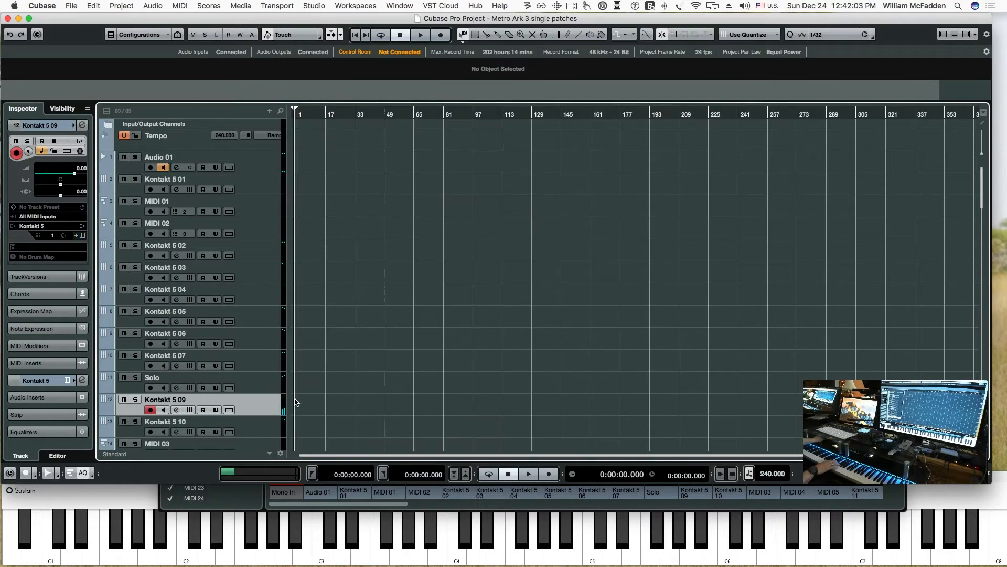
Select the Kontakt 5 10, MIDI 03 and MIDI 04 tracks in turn to audition the Nagado Daiko patches.
{"action": "left_click", "coordinate": [252, 433]}
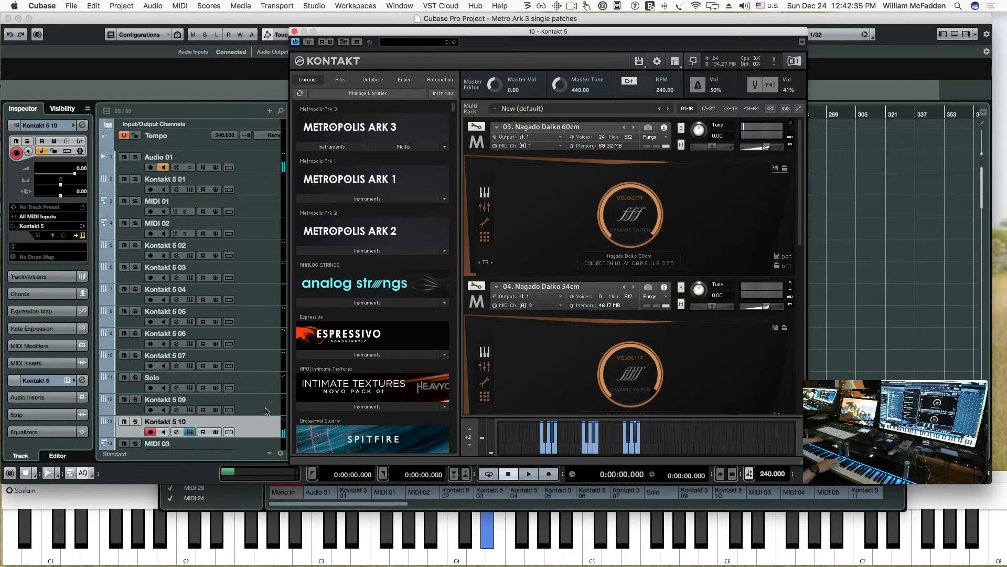
{"action": "left_click", "coordinate": [246, 444]}
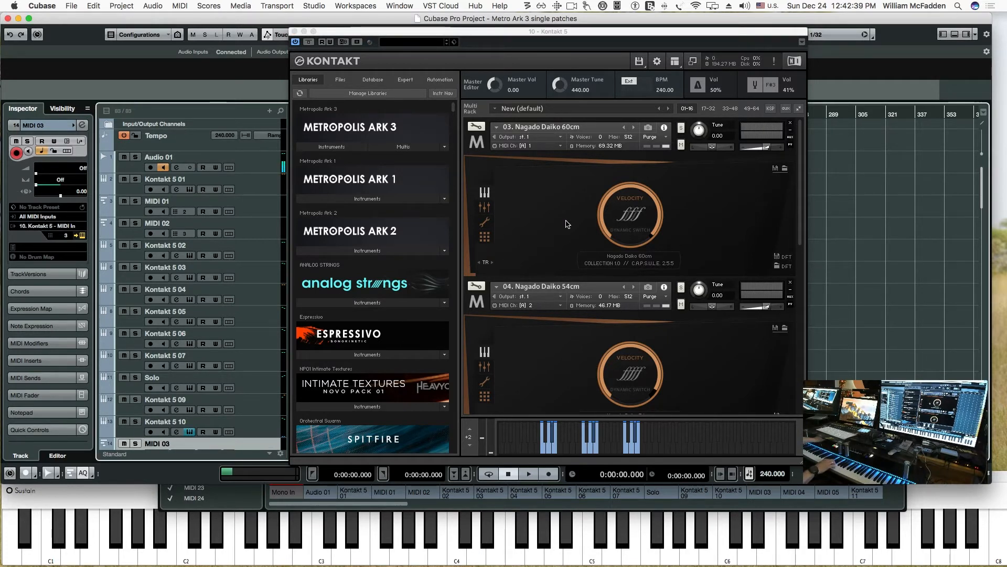
{"action": "scroll", "coordinate": [531, 241], "scroll_direction": "down", "scroll_amount": 3}
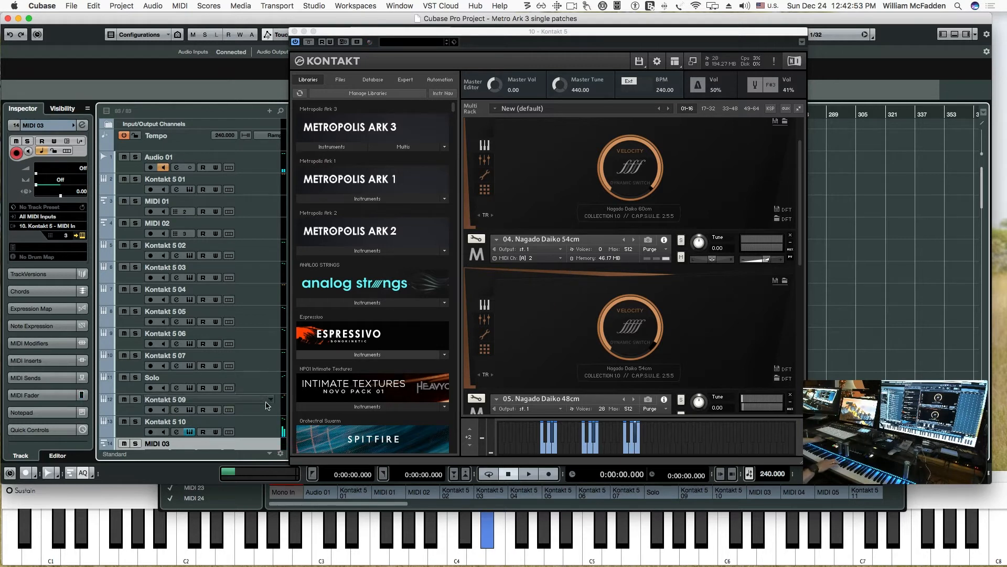
{"action": "scroll", "coordinate": [238, 353], "scroll_direction": "down", "scroll_amount": 3}
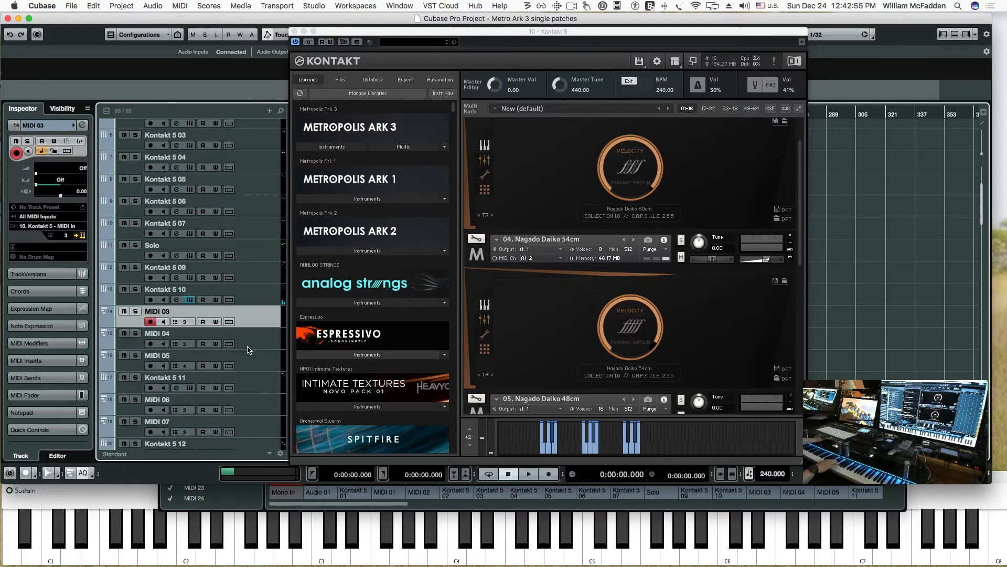
{"action": "left_click", "coordinate": [253, 343]}
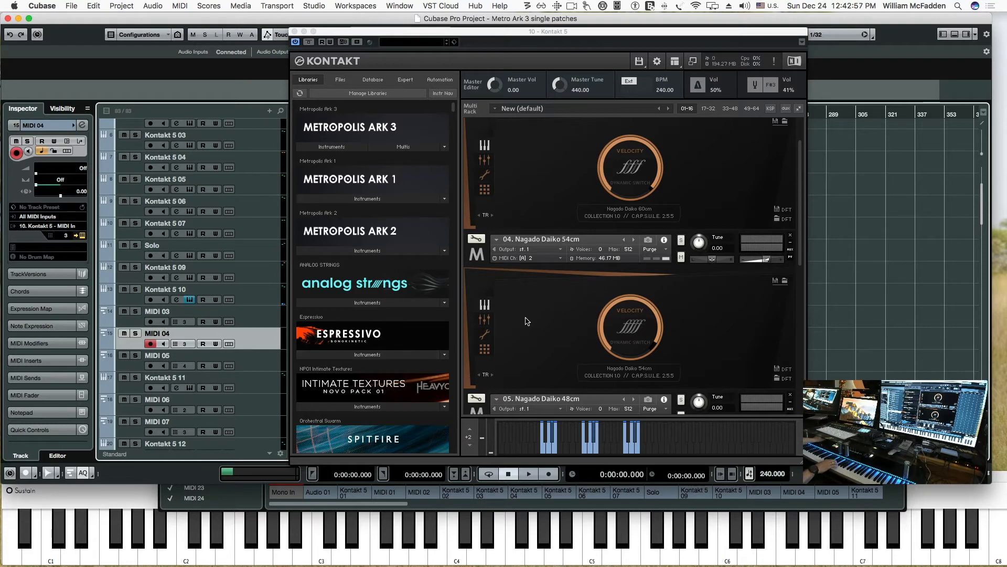
Audition the Nagado Daiko 48cm patch, then select the MIDI 05 track to audition Nagado Daiko 41cm.
{"action": "scroll", "coordinate": [529, 318], "scroll_direction": "down", "scroll_amount": 3}
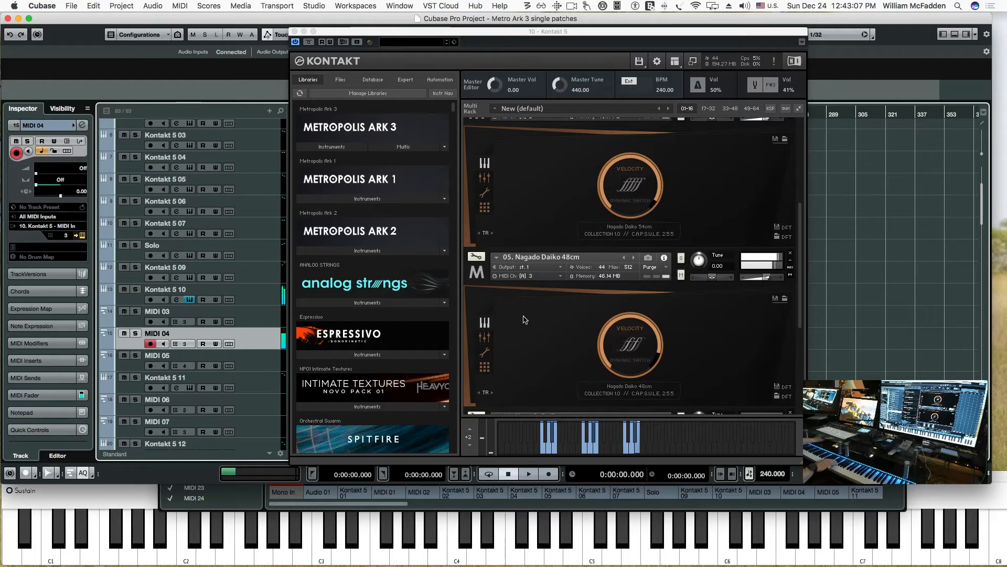
{"action": "left_click", "coordinate": [277, 362]}
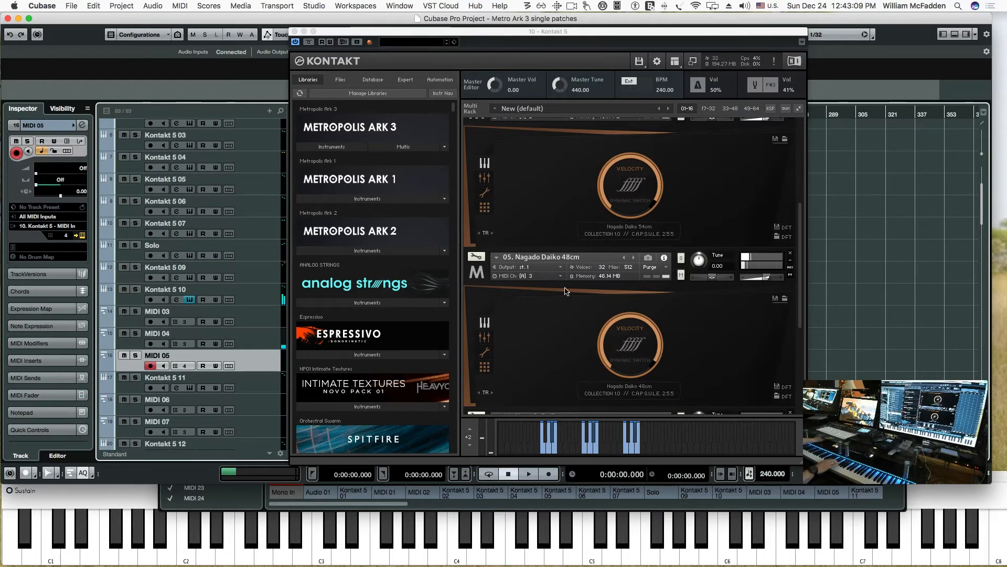
{"action": "scroll", "coordinate": [582, 278], "scroll_direction": "down", "scroll_amount": 2}
{"action": "scroll", "coordinate": [583, 279], "scroll_direction": "down", "scroll_amount": 3}
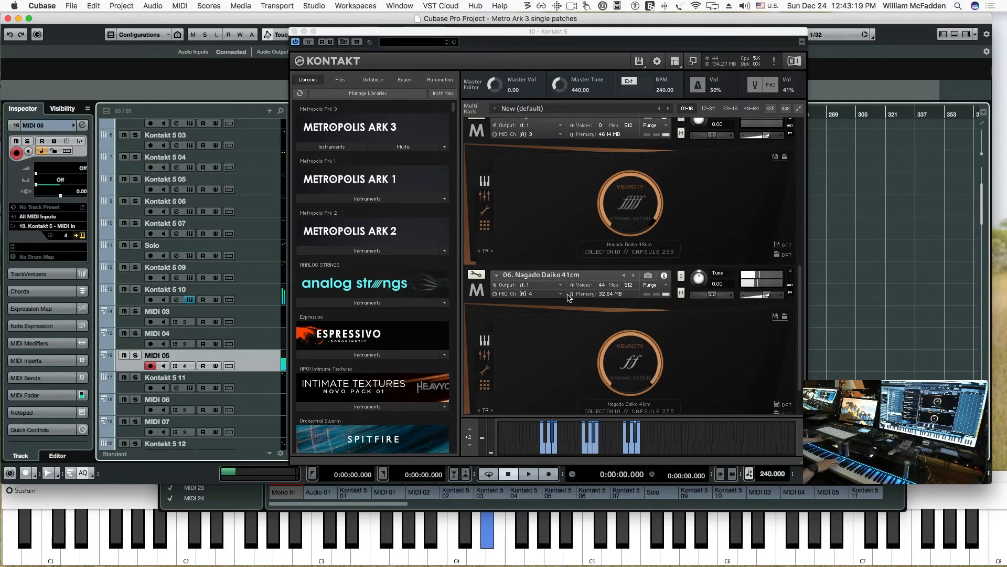
{"action": "scroll", "coordinate": [566, 322], "scroll_direction": "down", "scroll_amount": 3}
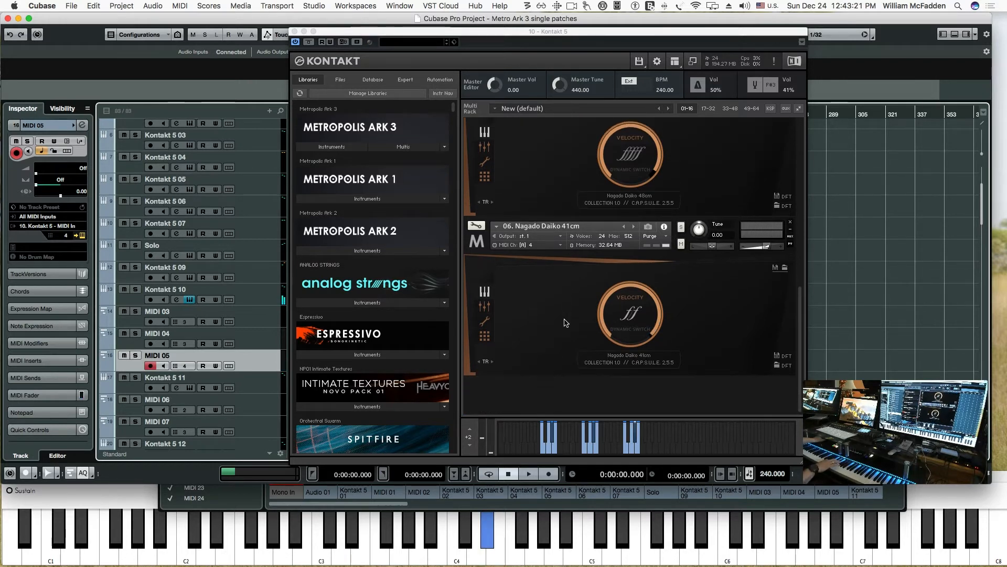
Select the Kontakt 5 11 track, open its instrument window to audition Hira Daiko 100cm 1, and close the Kontakt 5 10 window.
{"action": "left_click", "coordinate": [265, 383]}
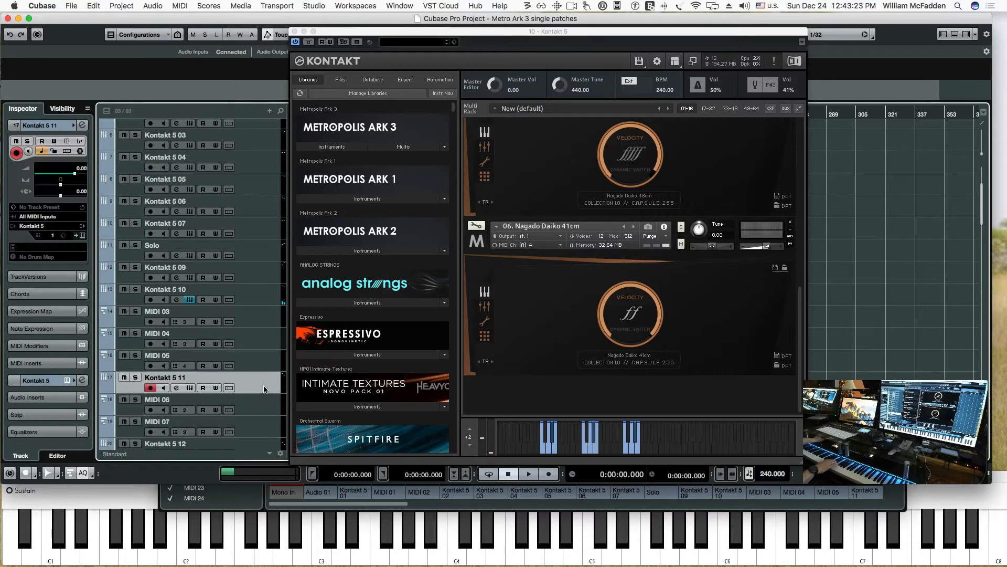
{"action": "left_click", "coordinate": [190, 388]}
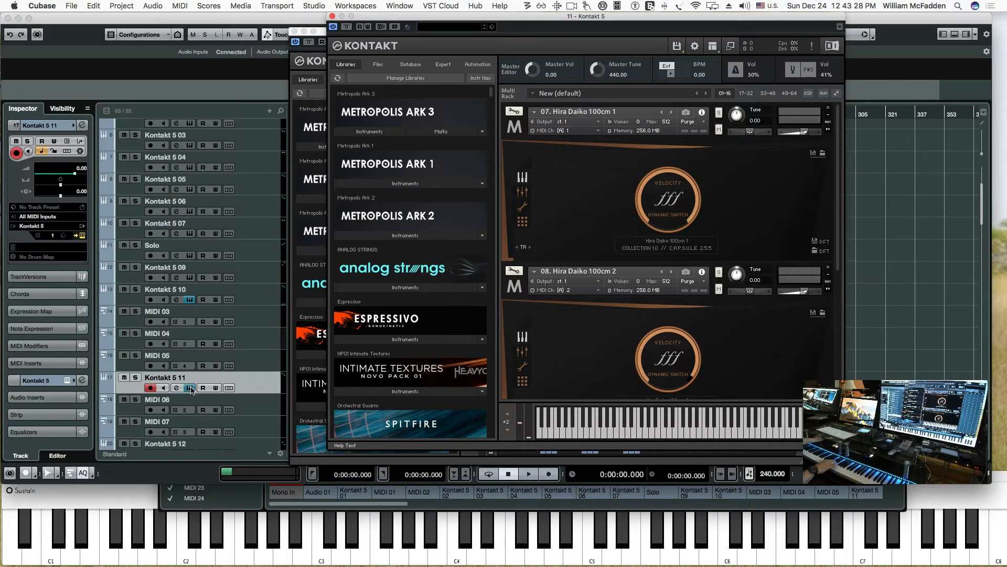
{"action": "left_click", "coordinate": [190, 301]}
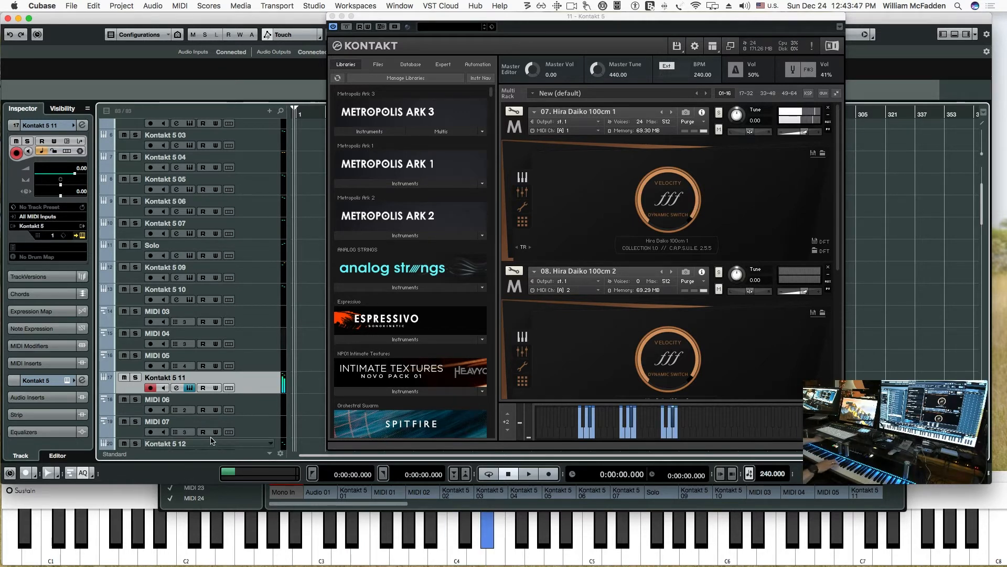
Select the MIDI 06 and MIDI 07 tracks in turn to audition Hira Daiko 100cm 2 and Hira Daiko 54cm.
{"action": "left_click", "coordinate": [259, 408]}
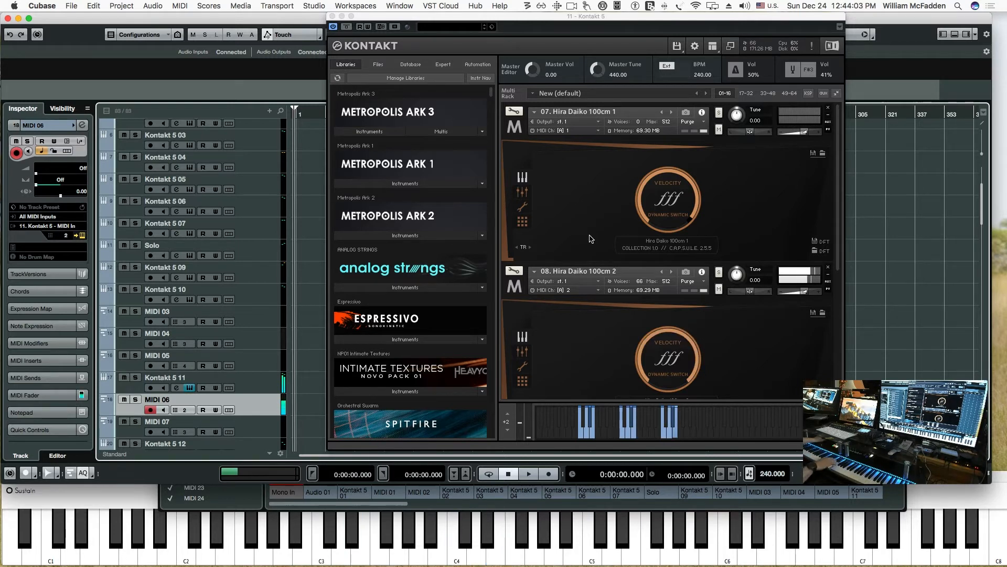
{"action": "left_click", "coordinate": [262, 426]}
{"action": "scroll", "coordinate": [573, 261], "scroll_direction": "down", "scroll_amount": 5}
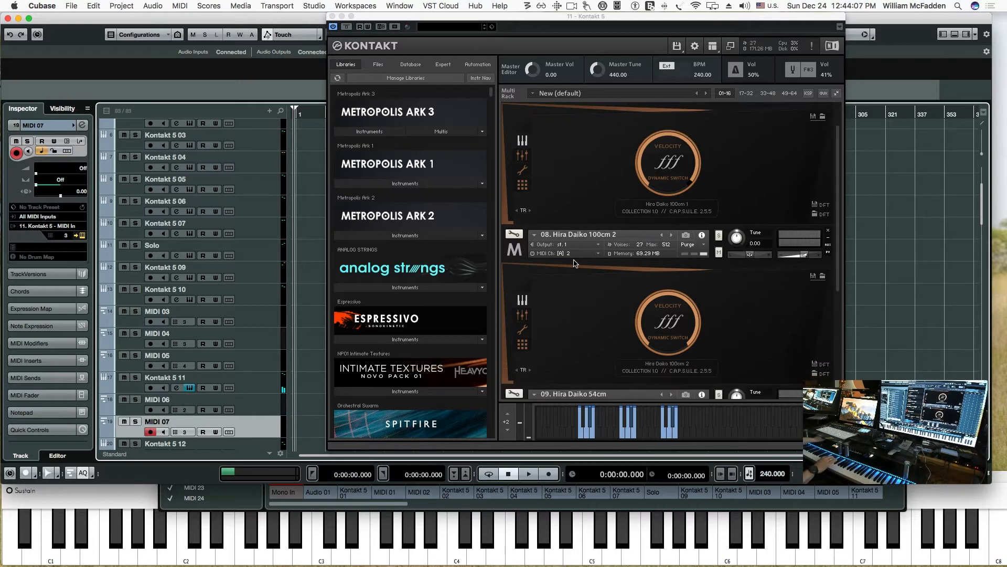
{"action": "scroll", "coordinate": [573, 262], "scroll_direction": "down", "scroll_amount": 5}
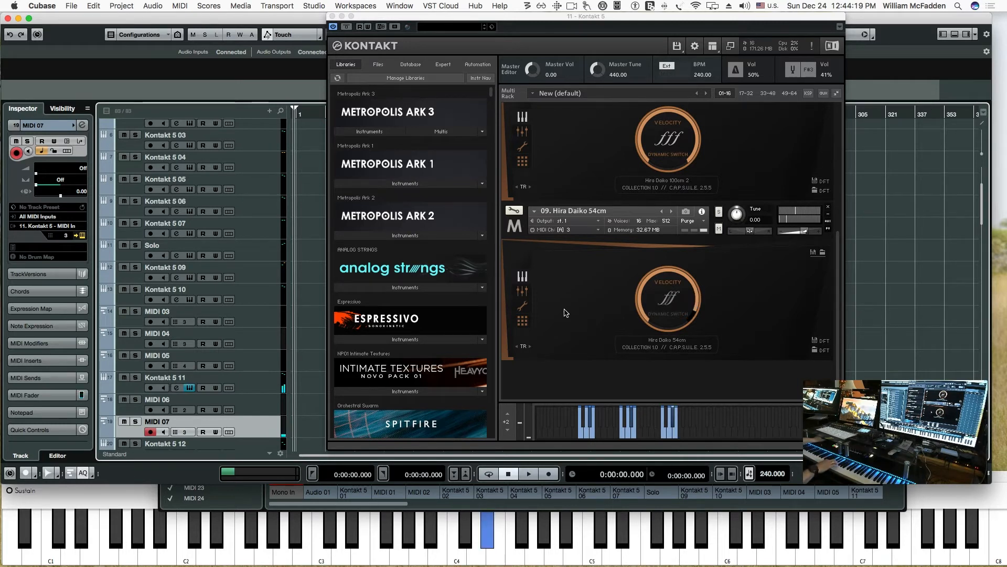
Replace the Kontakt 5 11 window with the Kontakt 5 12 instrument, placed beside the track list, and audition Shime Daiko 1.
{"action": "scroll", "coordinate": [265, 287], "scroll_direction": "down", "scroll_amount": 10}
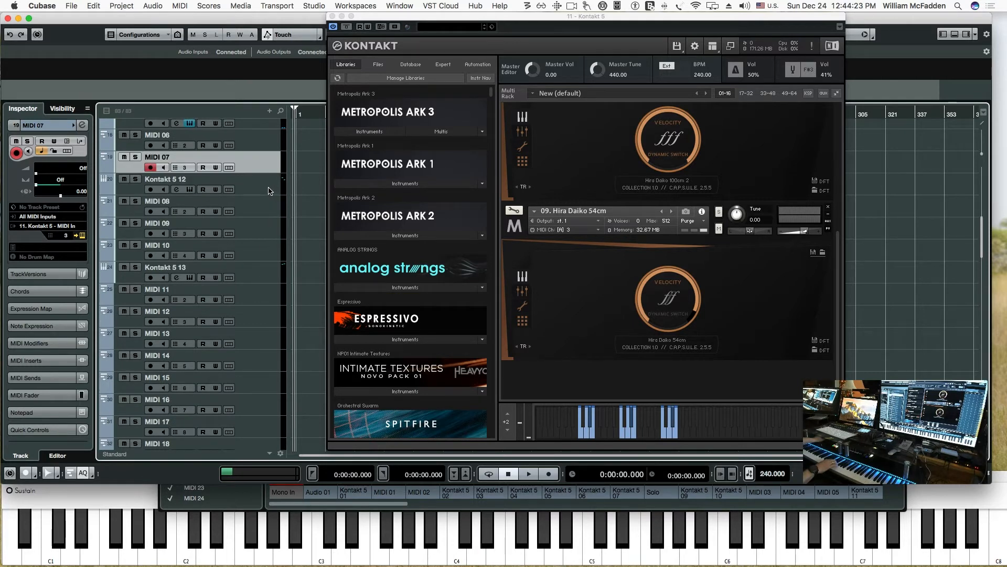
{"action": "left_click", "coordinate": [251, 189]}
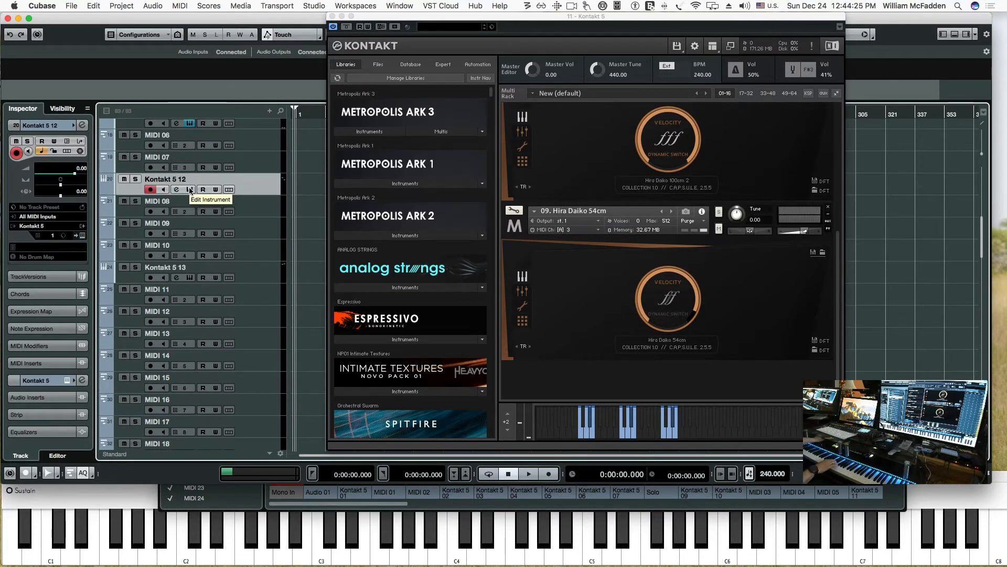
{"action": "left_click", "coordinate": [190, 126]}
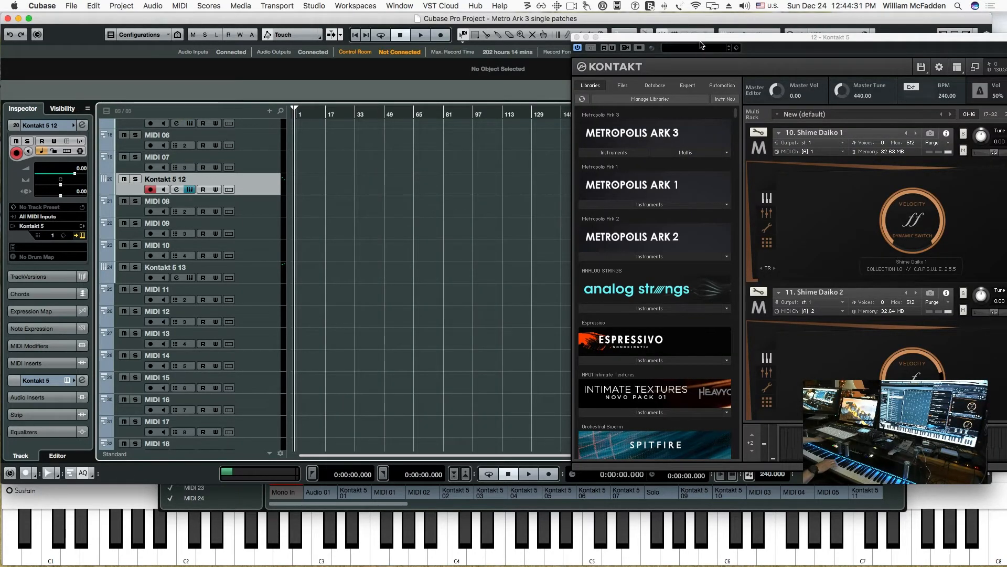
{"action": "left_click_drag", "start_coordinate": [700, 38], "coordinate": [423, 40]}
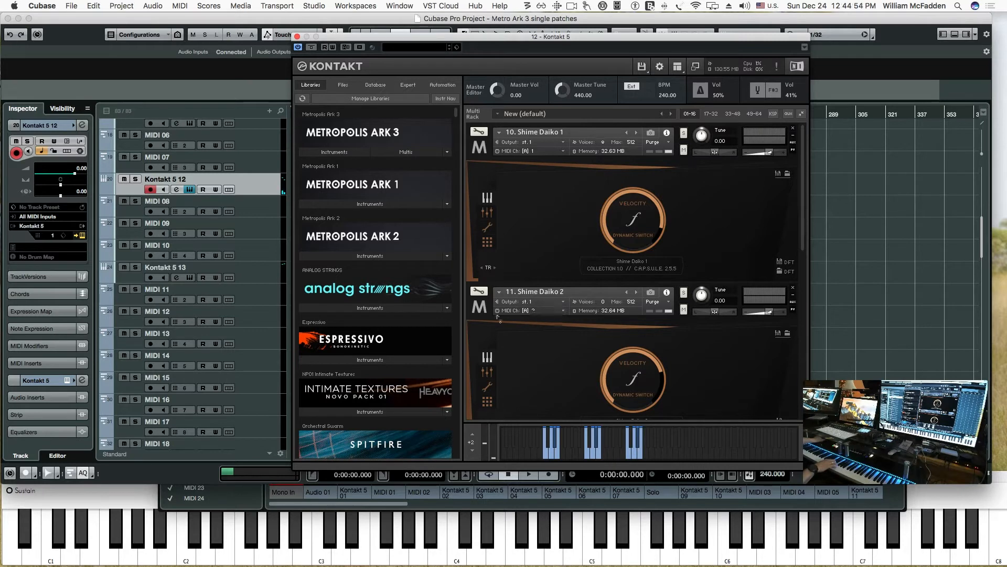
Select the MIDI 08, MIDI 09 and MIDI 10 tracks in turn to audition Shime Daiko 2, 3 and 4.
{"action": "left_click", "coordinate": [259, 202]}
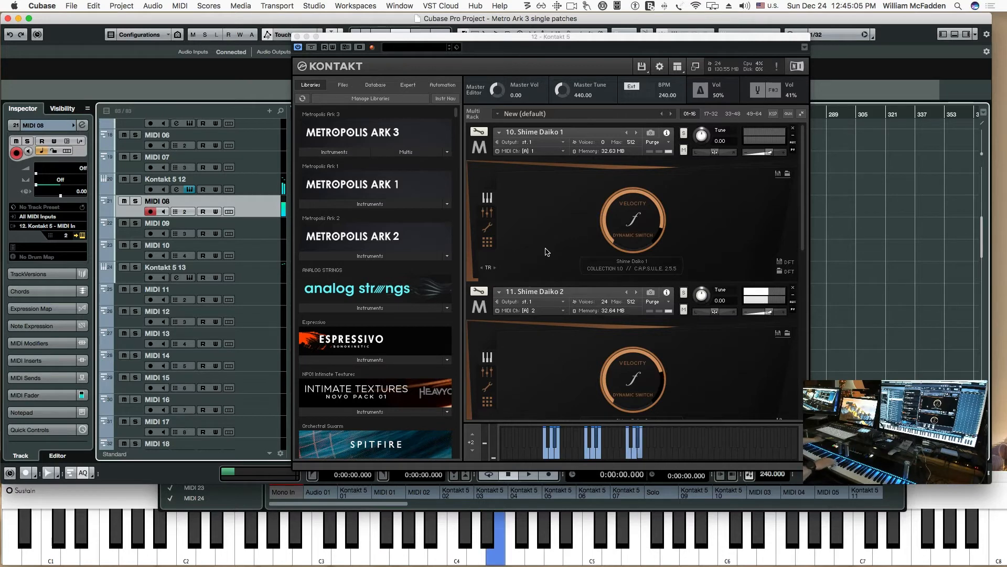
{"action": "left_click", "coordinate": [273, 233]}
{"action": "scroll", "coordinate": [531, 240], "scroll_direction": "down", "scroll_amount": 6}
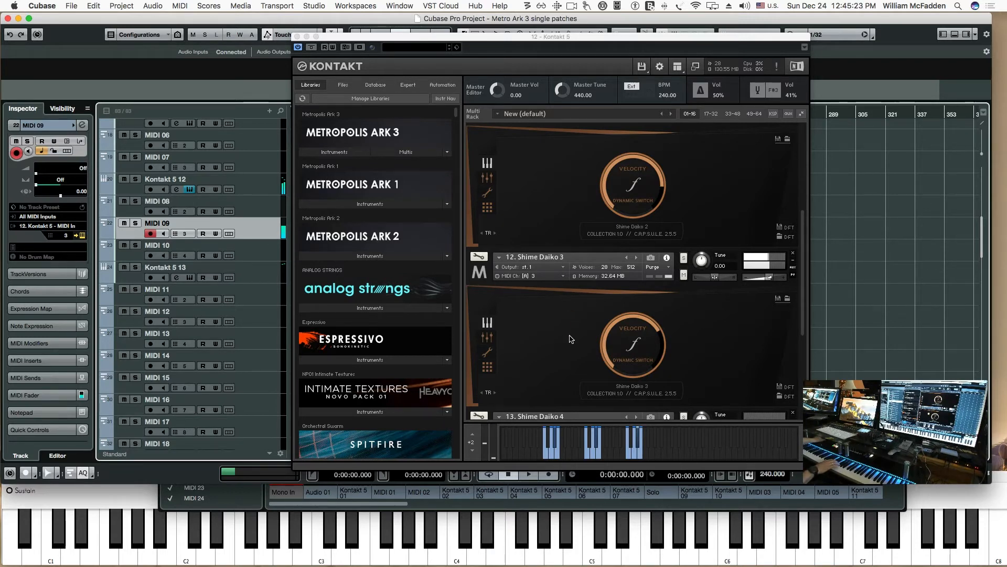
{"action": "scroll", "coordinate": [488, 356], "scroll_direction": "down", "scroll_amount": 3}
{"action": "key", "text": "Down"}
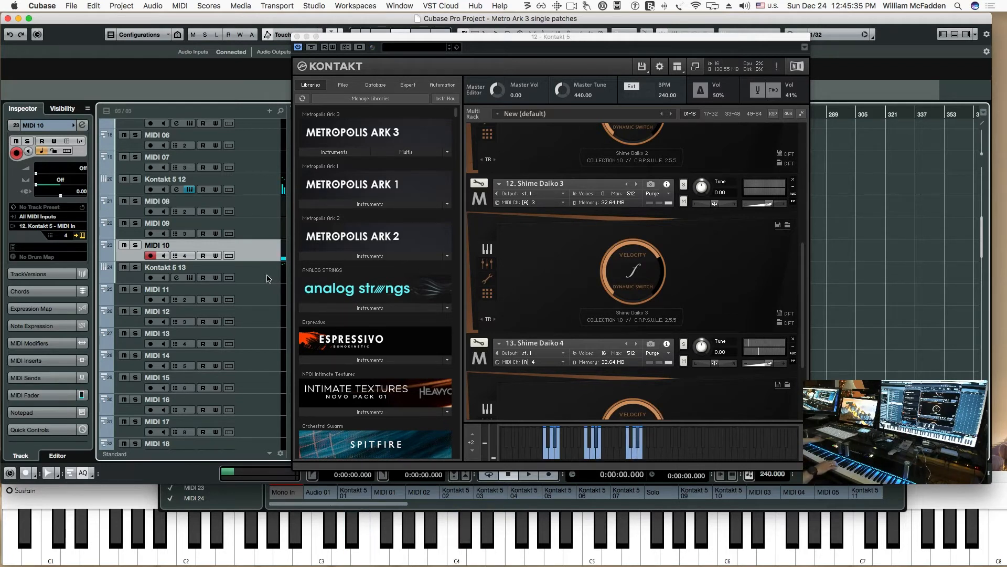
Replace the Kontakt 5 12 window with the Kontakt 5 13 instrument, placed beside the track list, and audition Gran Casa 1 Hard Mallet.
{"action": "left_click", "coordinate": [209, 282]}
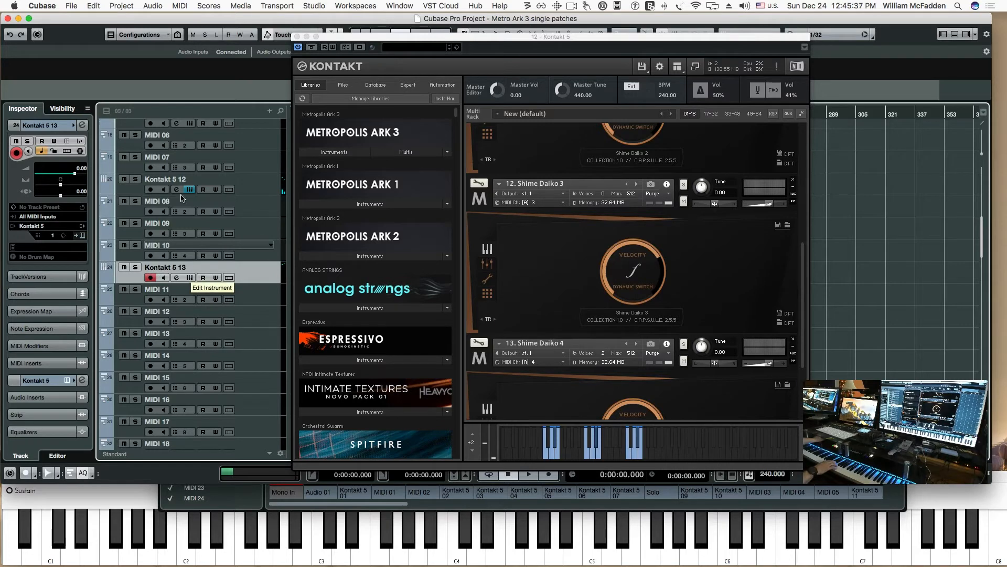
{"action": "left_click", "coordinate": [189, 277]}
{"action": "left_click", "coordinate": [189, 190]}
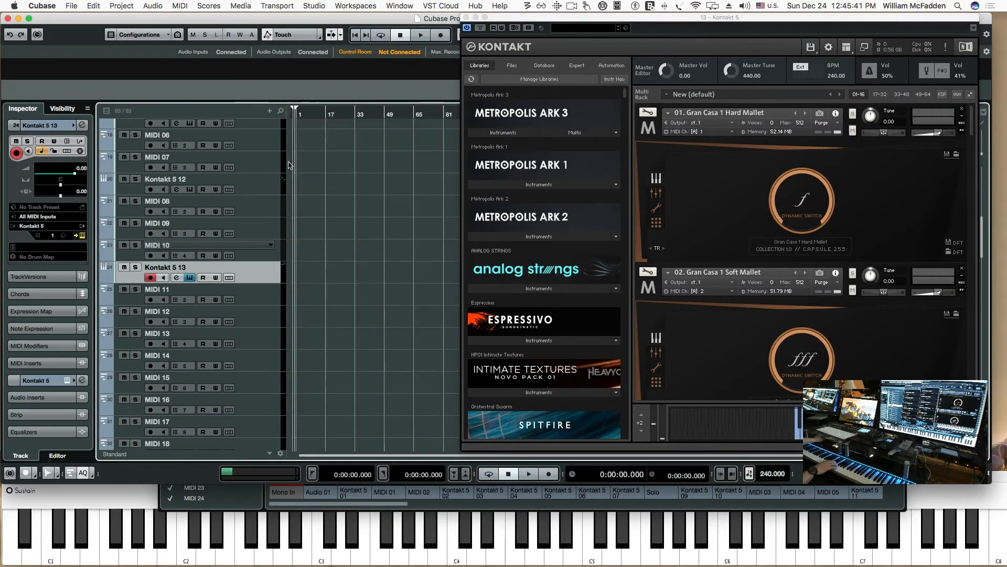
{"action": "left_click_drag", "start_coordinate": [634, 19], "coordinate": [458, 22]}
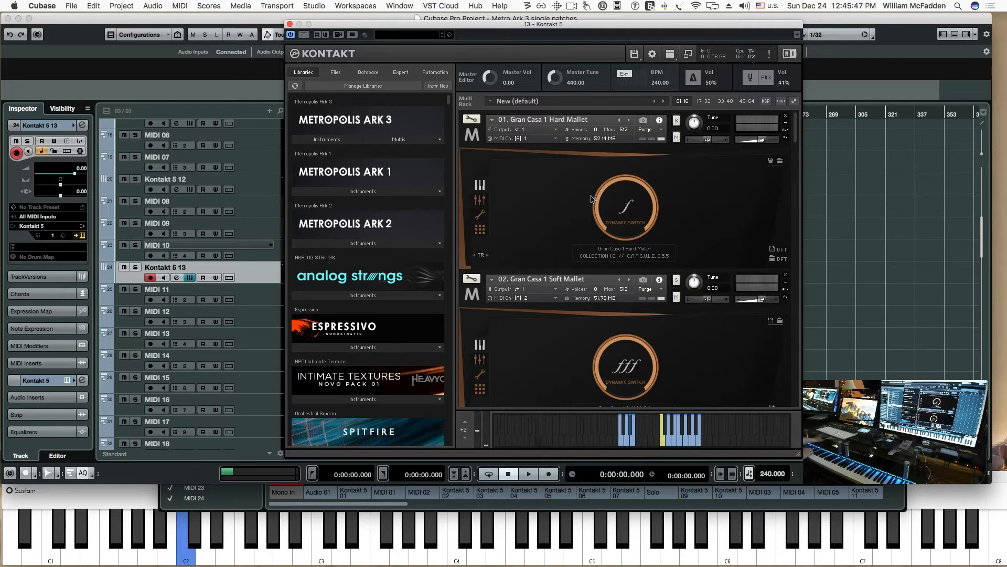
{"action": "left_click", "coordinate": [602, 222]}
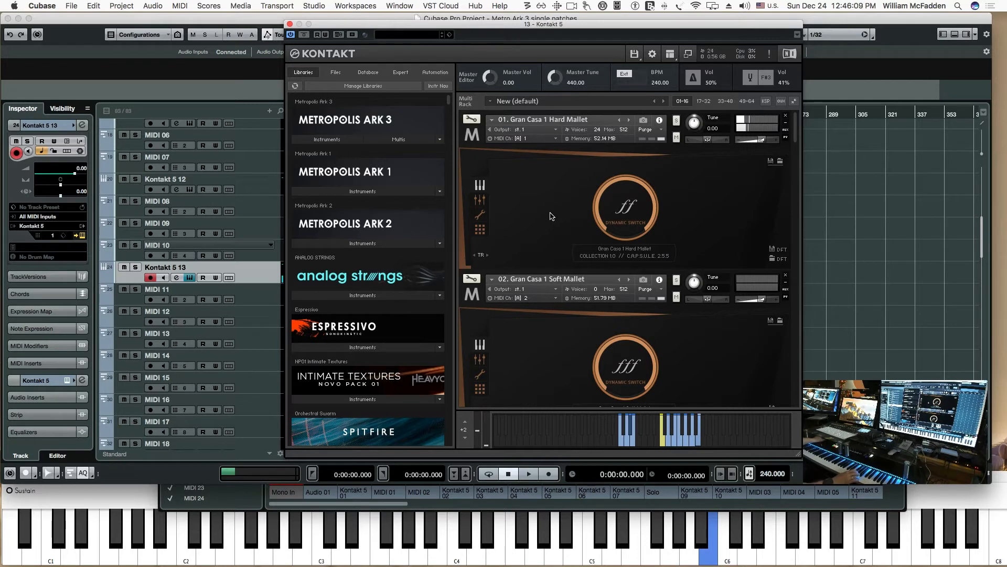
Select the MIDI 11 and MIDI 12 tracks in turn to audition Gran Casa 1 Soft Mallet and Gran Casa 2 Hard Mallet.
{"action": "left_click", "coordinate": [249, 298]}
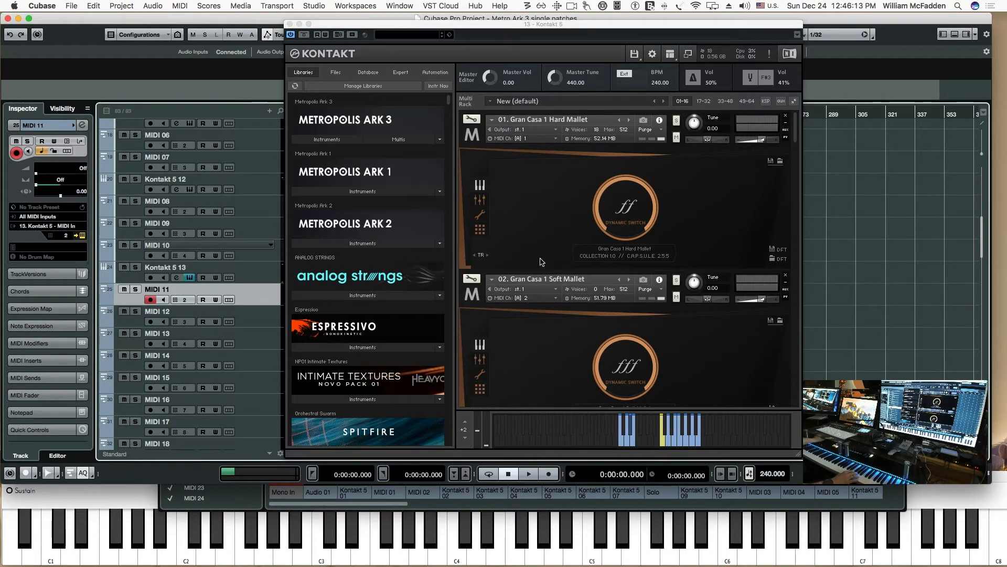
{"action": "scroll", "coordinate": [541, 260], "scroll_direction": "down", "scroll_amount": 2}
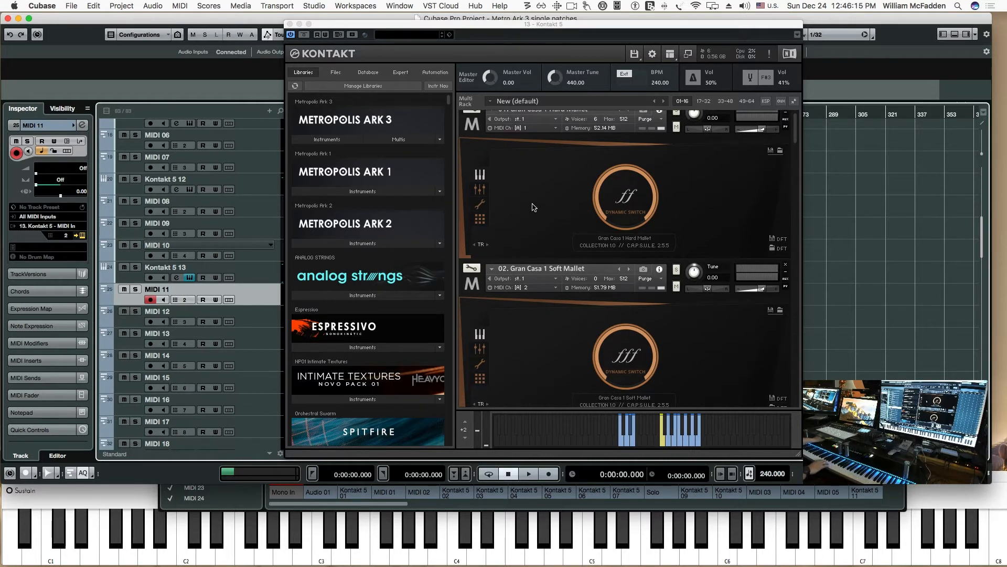
{"action": "scroll", "coordinate": [534, 207], "scroll_direction": "down", "scroll_amount": 4}
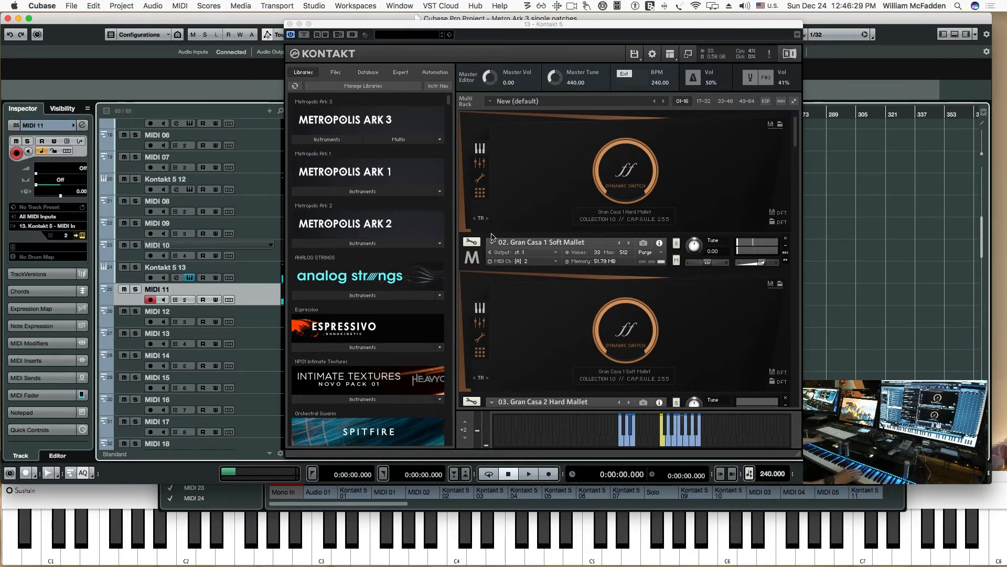
{"action": "left_click", "coordinate": [263, 323]}
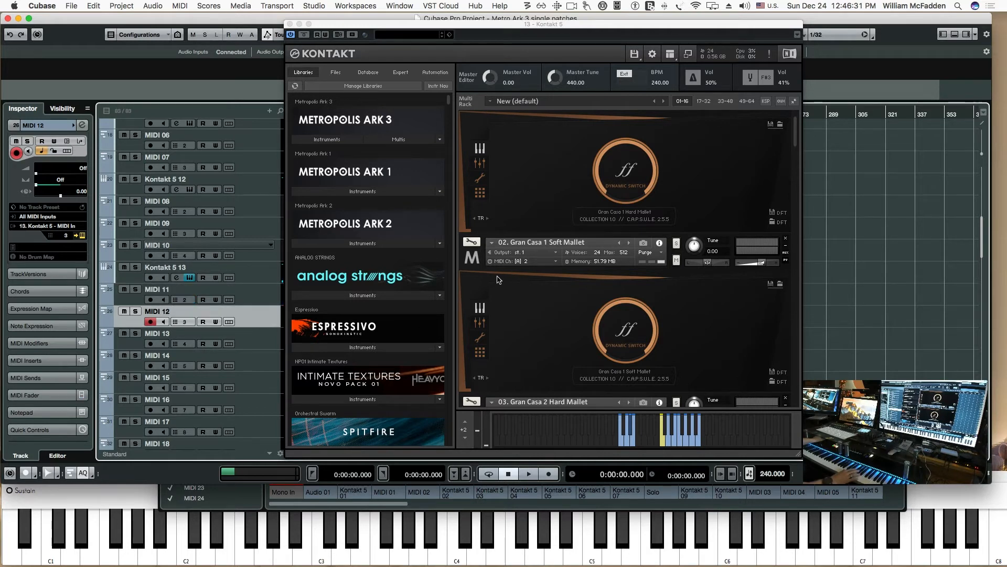
{"action": "scroll", "coordinate": [540, 277], "scroll_direction": "down", "scroll_amount": 5}
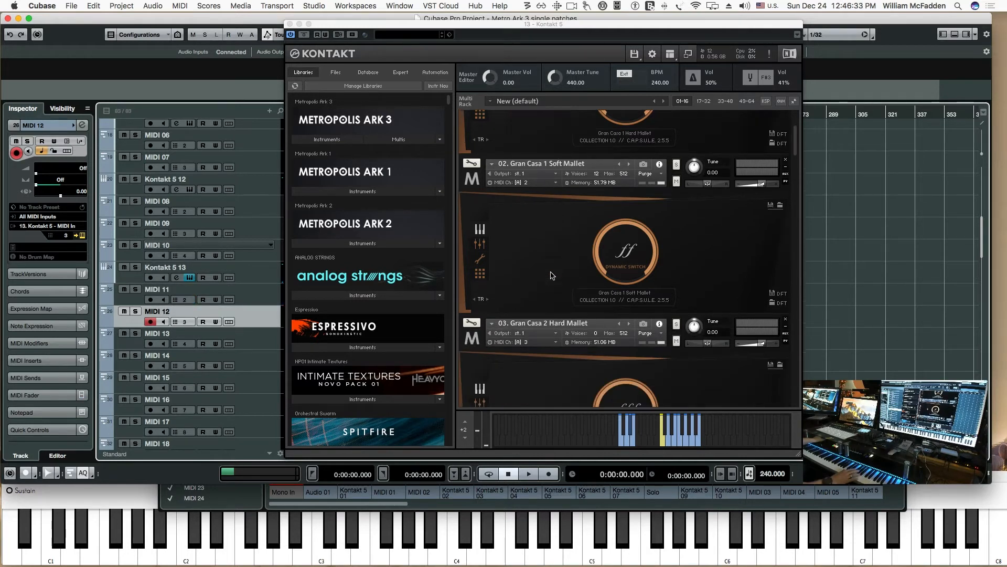
{"action": "scroll", "coordinate": [552, 277], "scroll_direction": "down", "scroll_amount": 2}
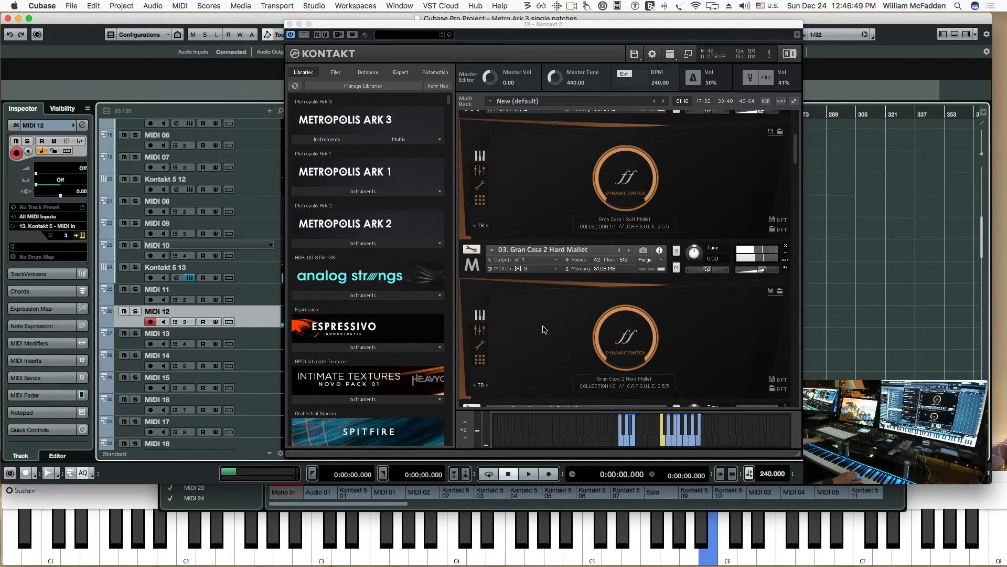
{"action": "scroll", "coordinate": [544, 332], "scroll_direction": "down", "scroll_amount": 2}
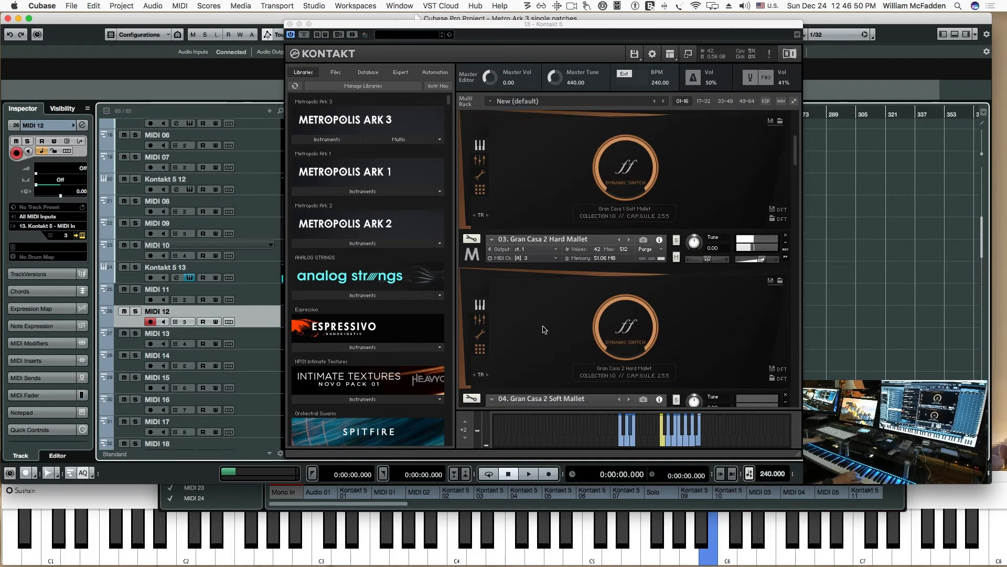
Select the MIDI 13 track and audition the Gran Casa 2 Soft Mallet patch.
{"action": "left_click", "coordinate": [266, 341]}
{"action": "scroll", "coordinate": [553, 282], "scroll_direction": "down", "scroll_amount": 5}
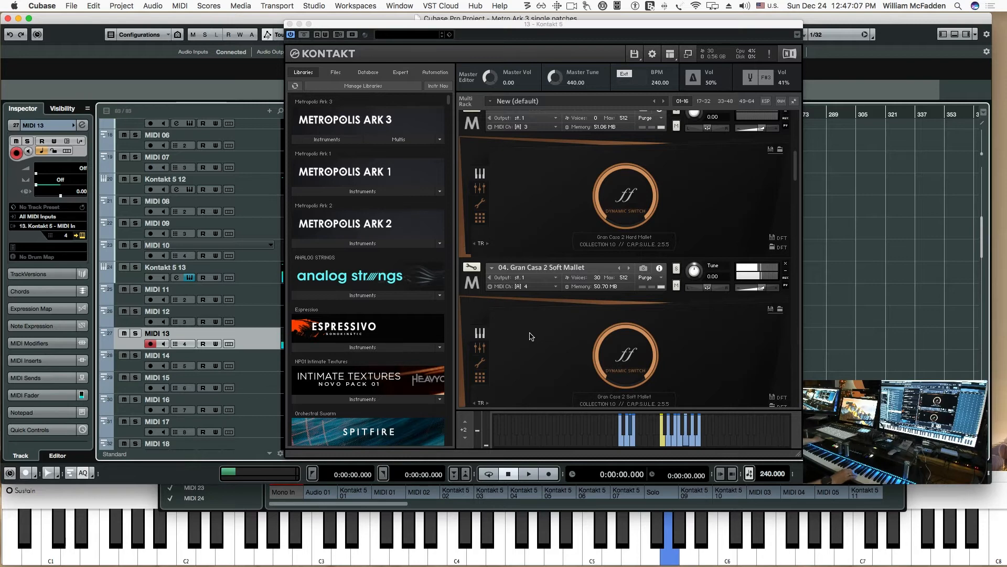
{"action": "scroll", "coordinate": [530, 336], "scroll_direction": "down", "scroll_amount": 3}
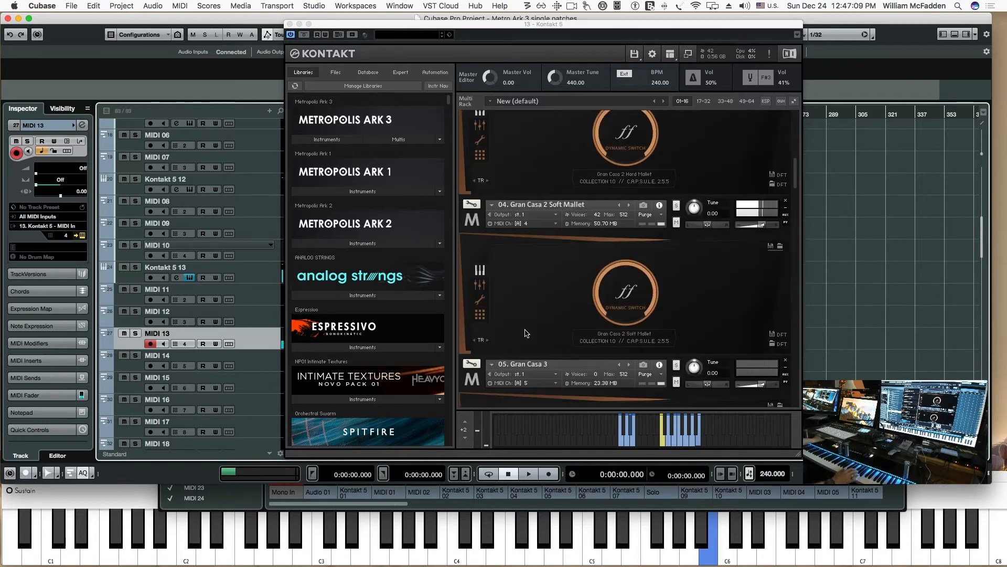
Select the MIDI 14 and MIDI 15 tracks in turn to audition the Gran Casa 3 and Gran Casa 4 patches.
{"action": "scroll", "coordinate": [527, 333], "scroll_direction": "down", "scroll_amount": 5}
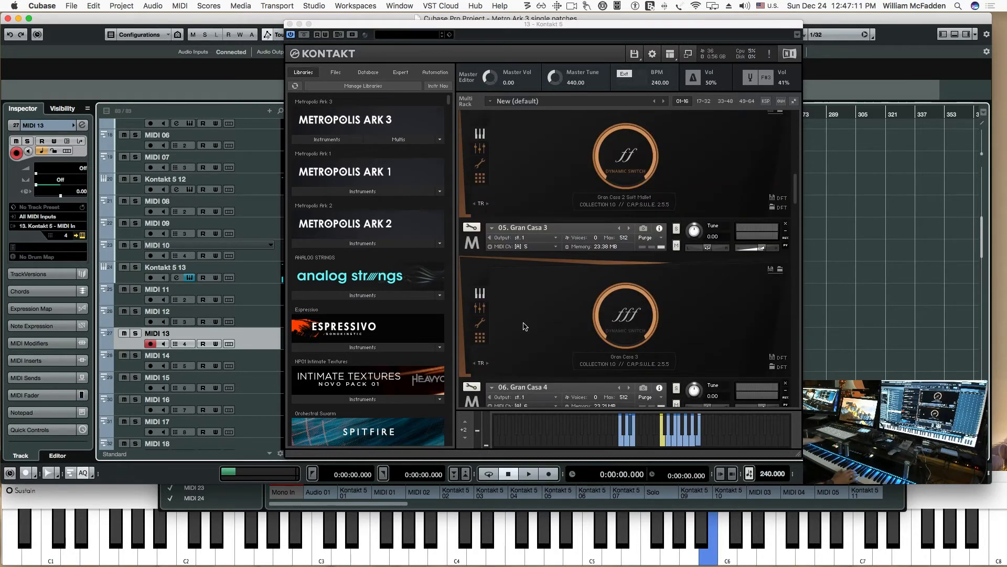
{"action": "scroll", "coordinate": [526, 325], "scroll_direction": "down", "scroll_amount": 1}
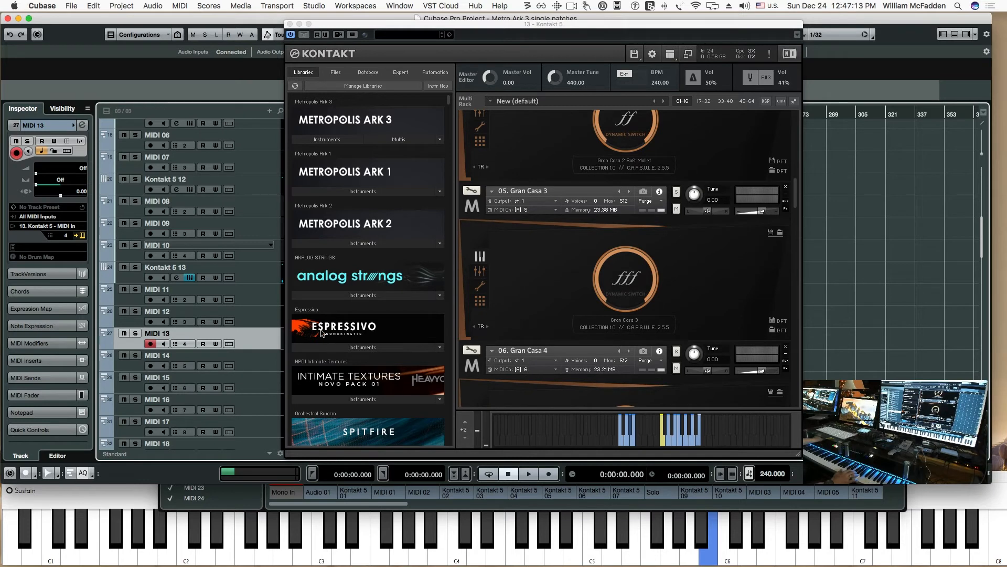
{"action": "left_click", "coordinate": [266, 366]}
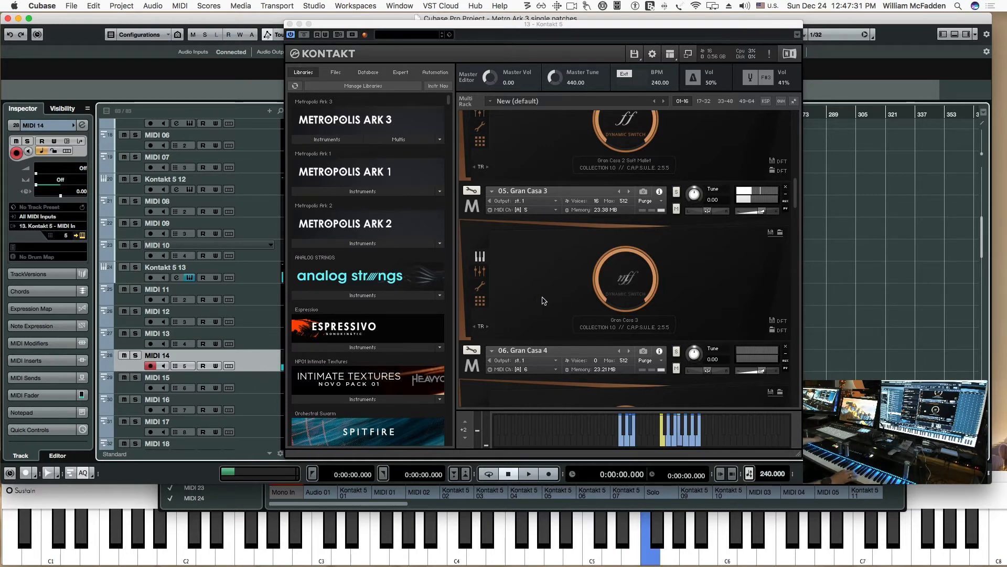
{"action": "scroll", "coordinate": [540, 293], "scroll_direction": "down", "scroll_amount": 2}
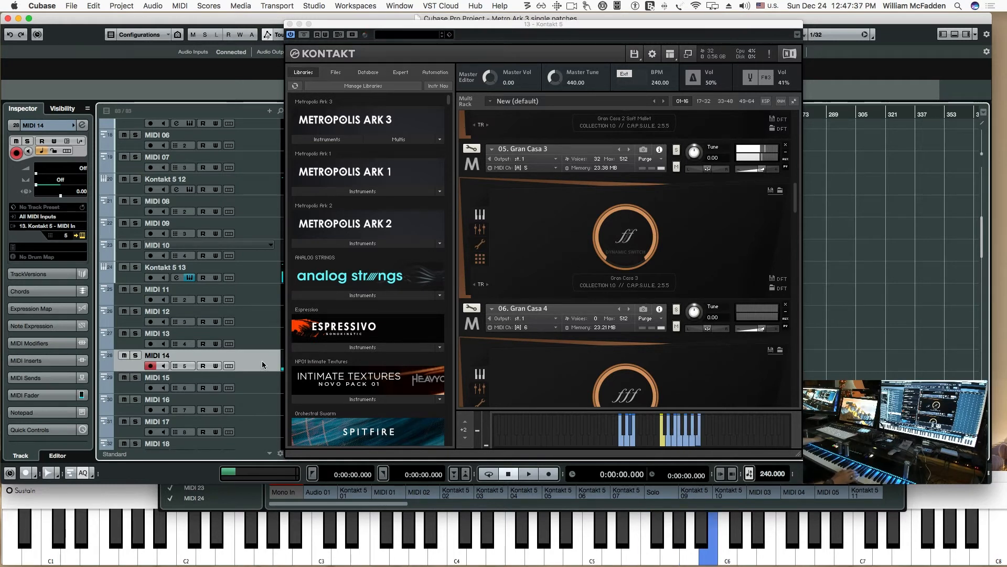
{"action": "left_click", "coordinate": [241, 381]}
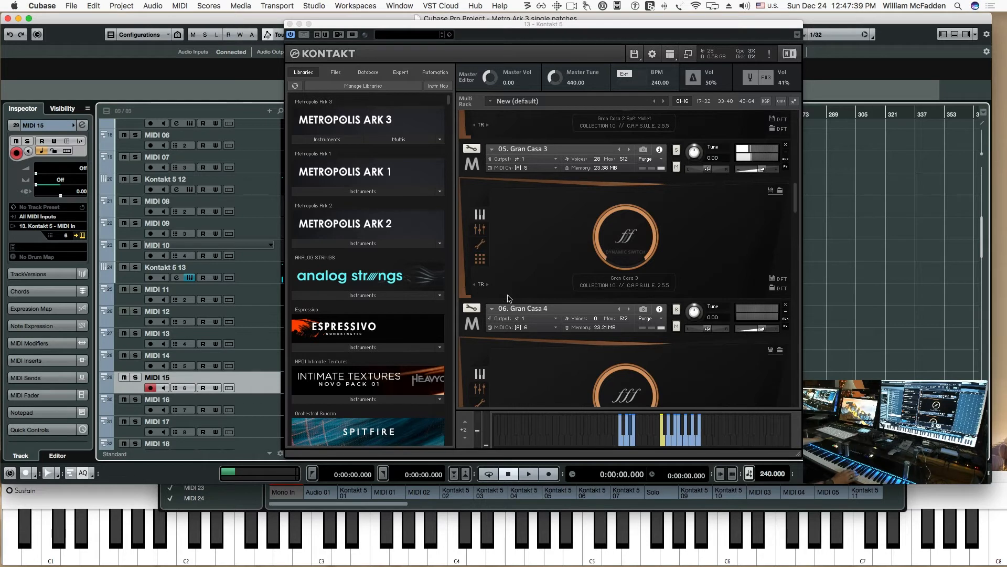
{"action": "scroll", "coordinate": [543, 283], "scroll_direction": "down", "scroll_amount": 2}
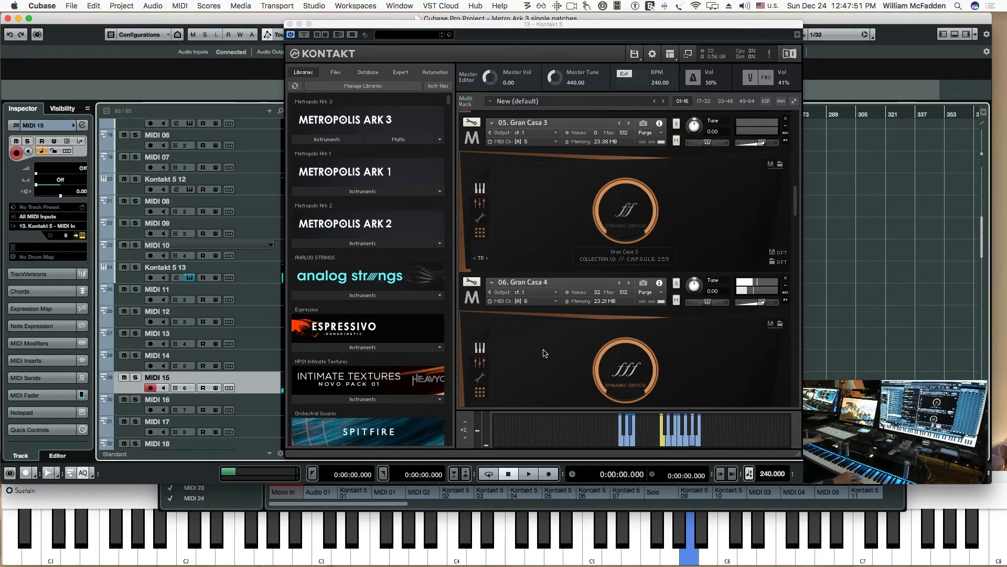
Select the MIDI 16 and MIDI 17 tracks in turn to audition Marching Bass Drum 1 and Marching Bass Drum 2.
{"action": "scroll", "coordinate": [543, 352], "scroll_direction": "down", "scroll_amount": 5}
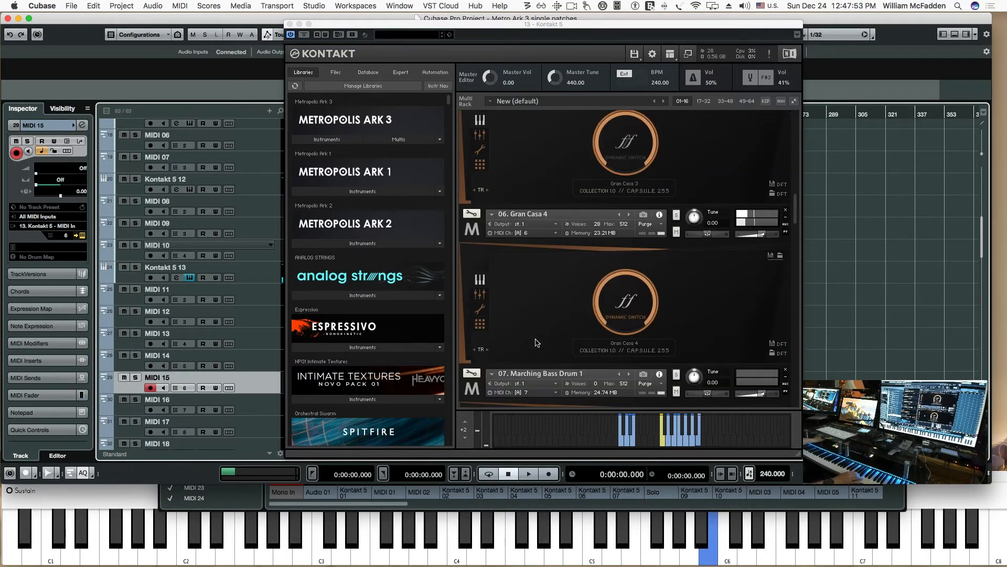
{"action": "scroll", "coordinate": [537, 342], "scroll_direction": "down", "scroll_amount": 1}
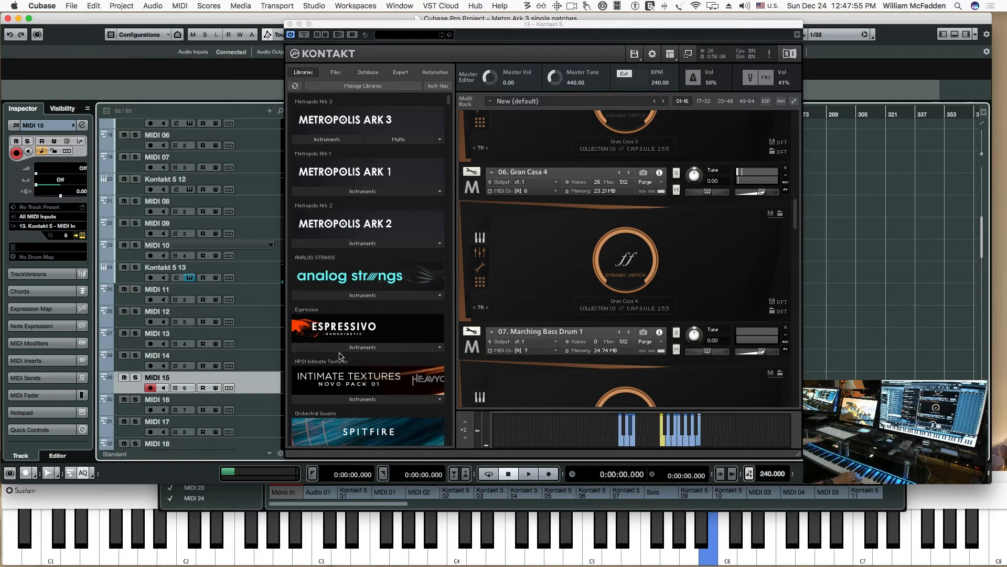
{"action": "left_click", "coordinate": [250, 405]}
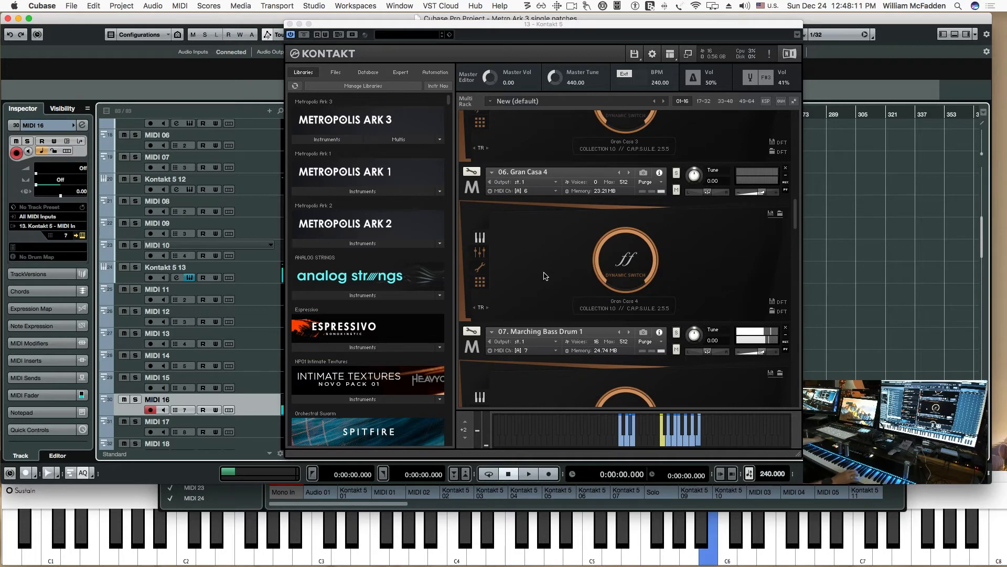
{"action": "scroll", "coordinate": [543, 274], "scroll_direction": "down", "scroll_amount": 3}
{"action": "scroll", "coordinate": [543, 273], "scroll_direction": "down", "scroll_amount": 5}
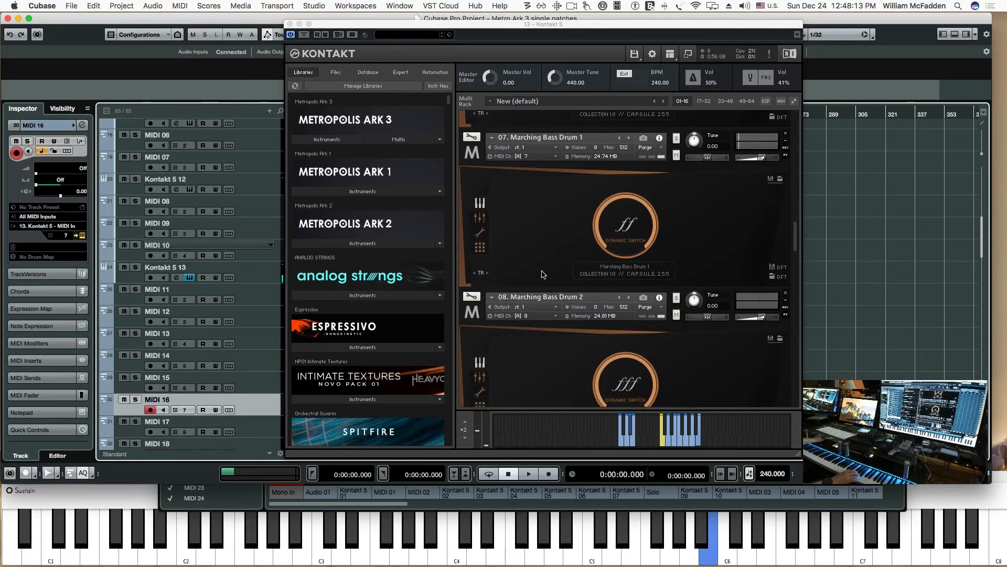
{"action": "left_click", "coordinate": [257, 418]}
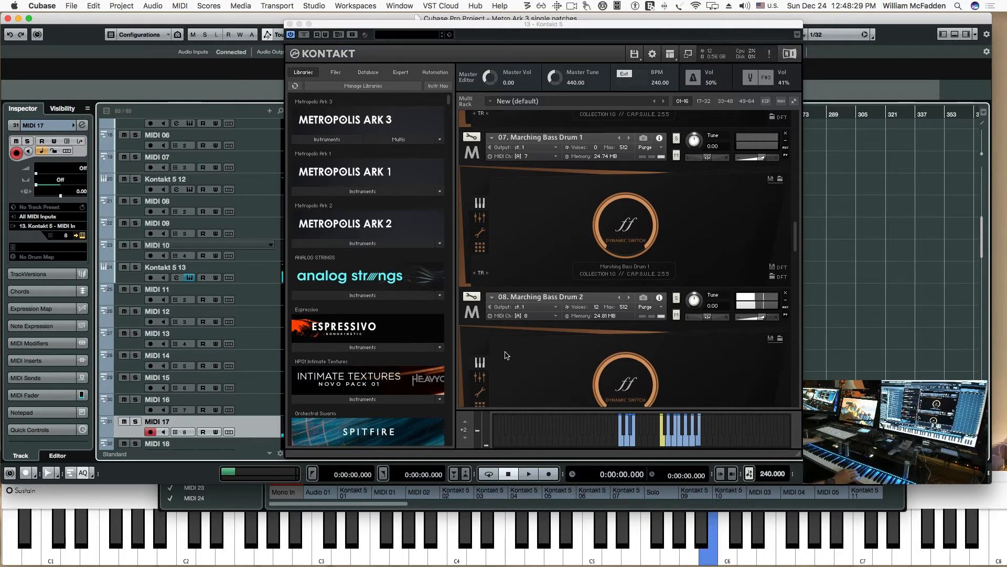
Select the MIDI 18 and MIDI 19 tracks in turn to audition the Police Drum and Surdo patches.
{"action": "scroll", "coordinate": [506, 356], "scroll_direction": "down", "scroll_amount": 5}
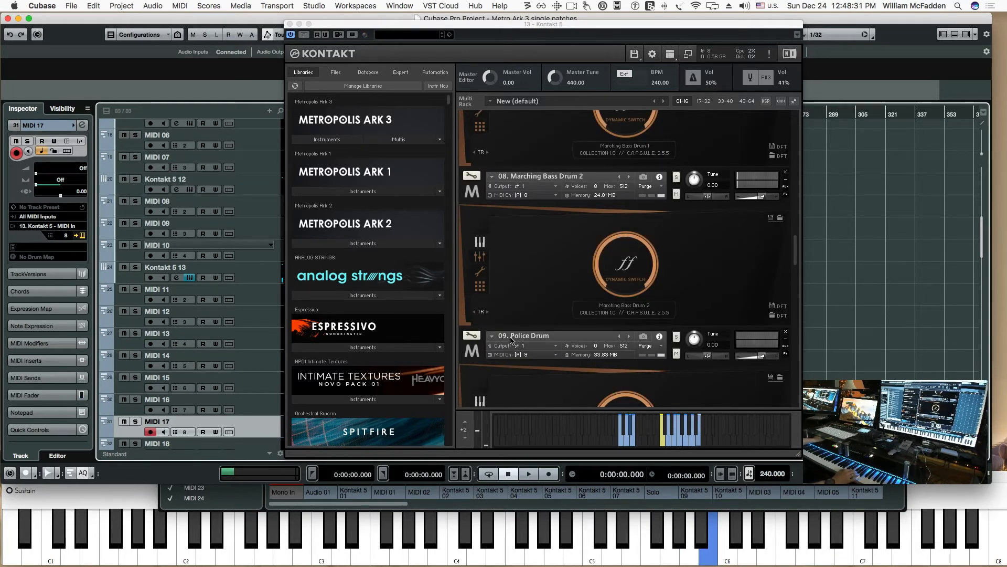
{"action": "scroll", "coordinate": [252, 383], "scroll_direction": "down", "scroll_amount": 5}
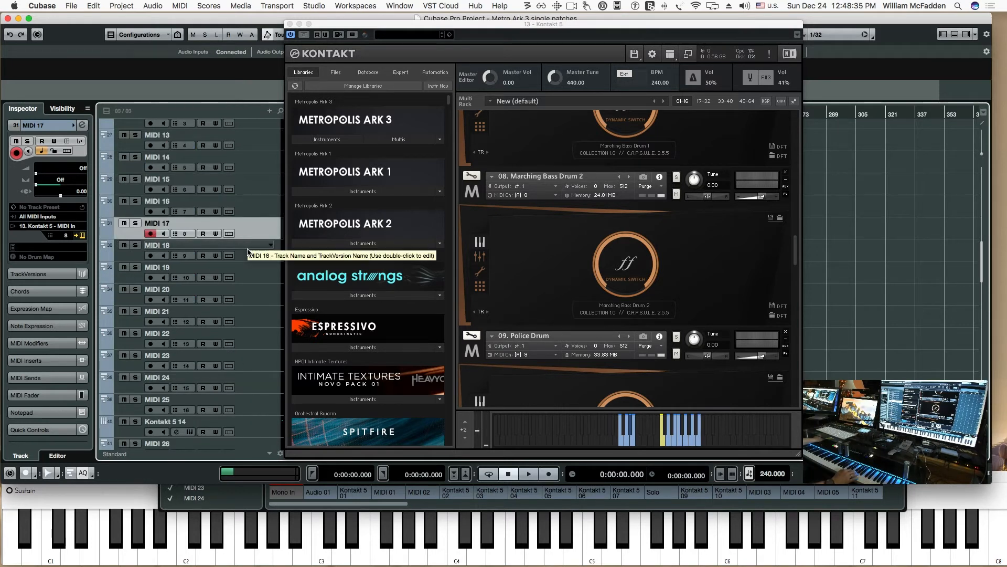
{"action": "left_click", "coordinate": [248, 249]}
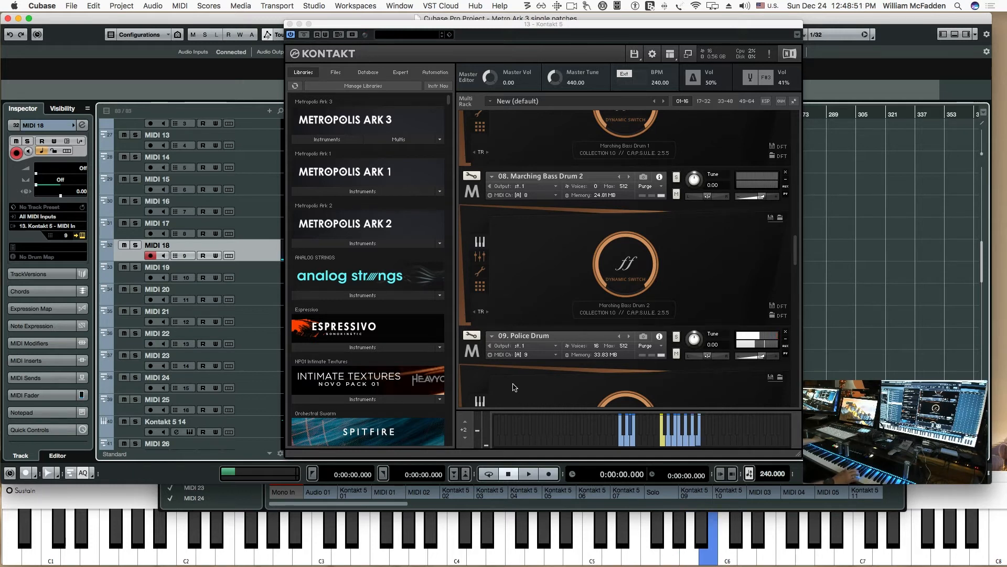
{"action": "left_click", "coordinate": [267, 277]}
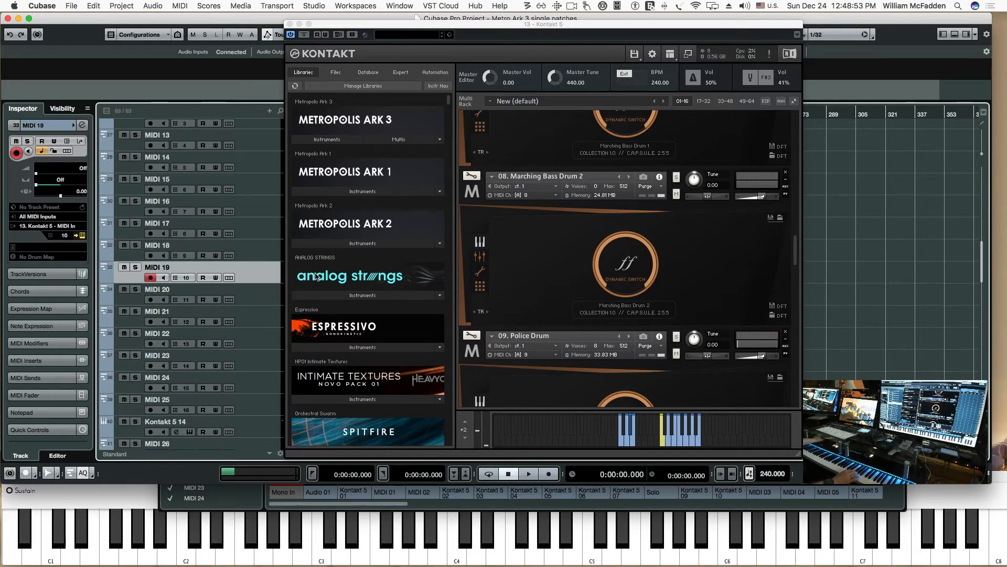
{"action": "scroll", "coordinate": [559, 271], "scroll_direction": "down", "scroll_amount": 5}
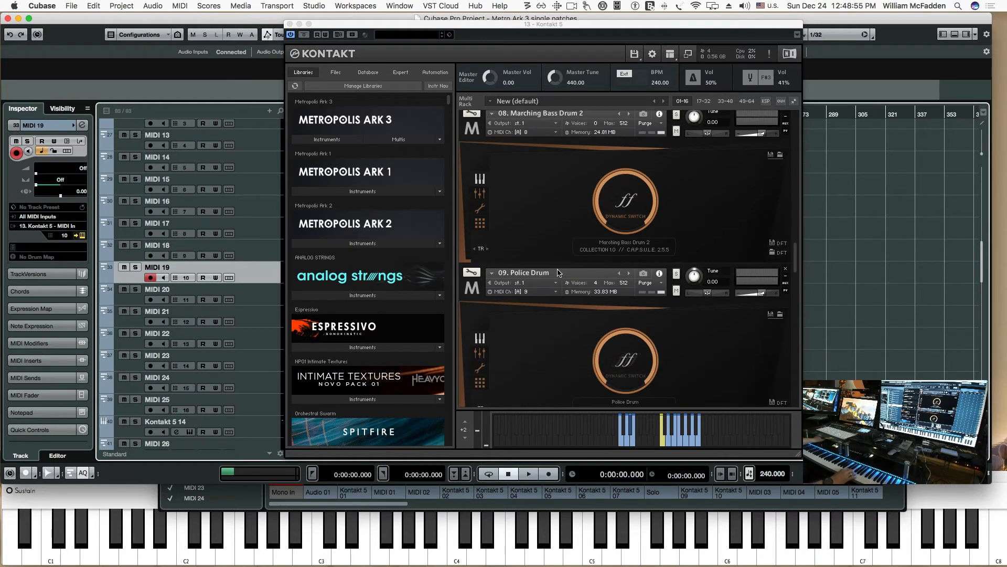
{"action": "scroll", "coordinate": [557, 273], "scroll_direction": "down", "scroll_amount": 5}
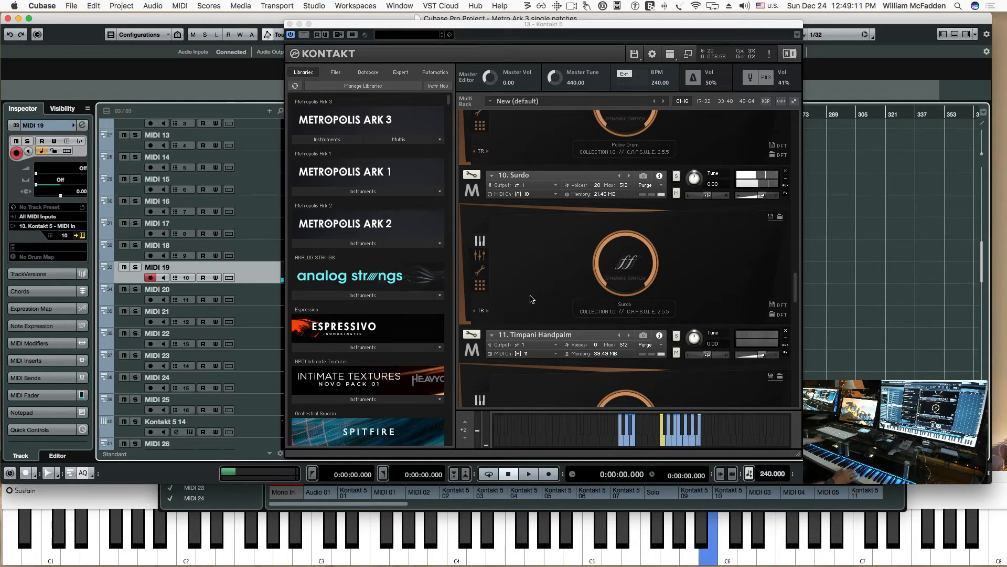
Select the MIDI 20 and MIDI 21 tracks in turn to audition the Timpani Handpalm and Davul Sticks patches.
{"action": "left_click", "coordinate": [269, 297]}
{"action": "scroll", "coordinate": [577, 272], "scroll_direction": "down", "scroll_amount": 2}
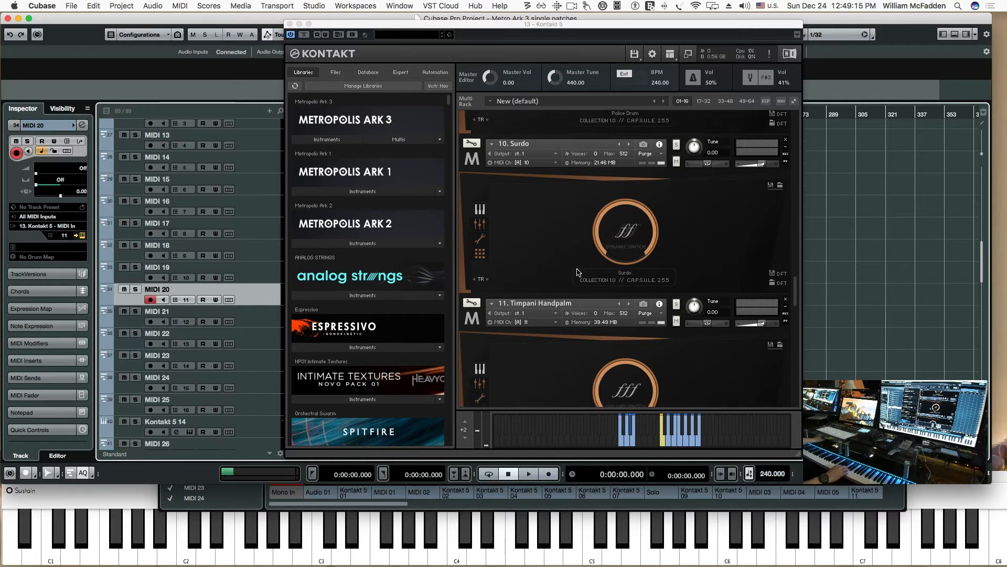
{"action": "scroll", "coordinate": [577, 271], "scroll_direction": "down", "scroll_amount": 2}
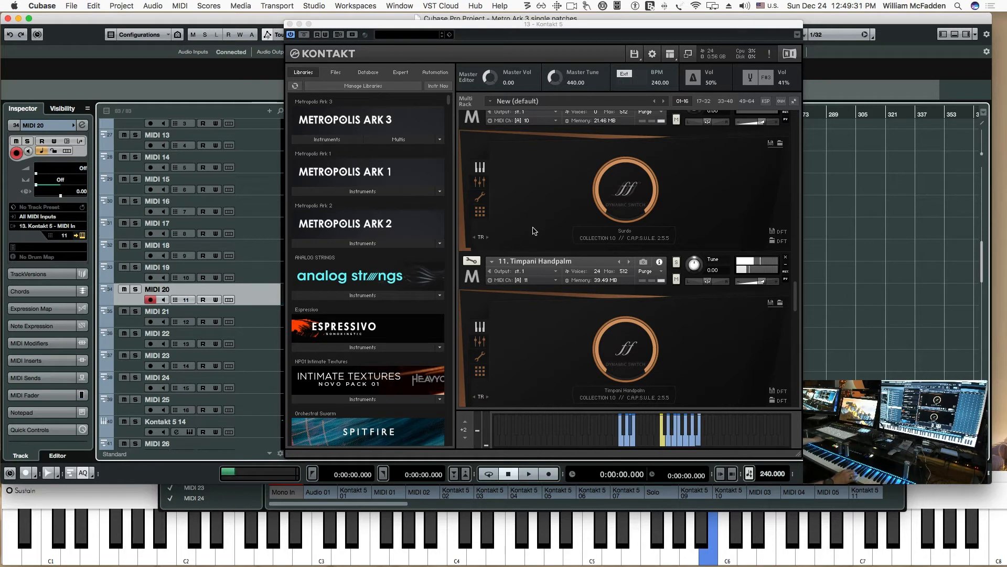
{"action": "left_click", "coordinate": [249, 319]}
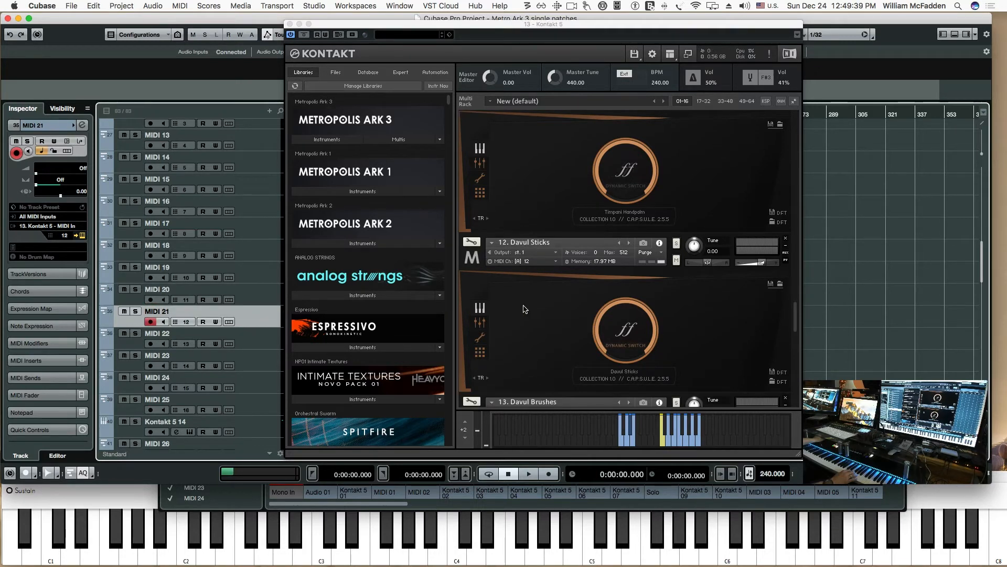
{"action": "scroll", "coordinate": [533, 309], "scroll_direction": "down", "scroll_amount": 3}
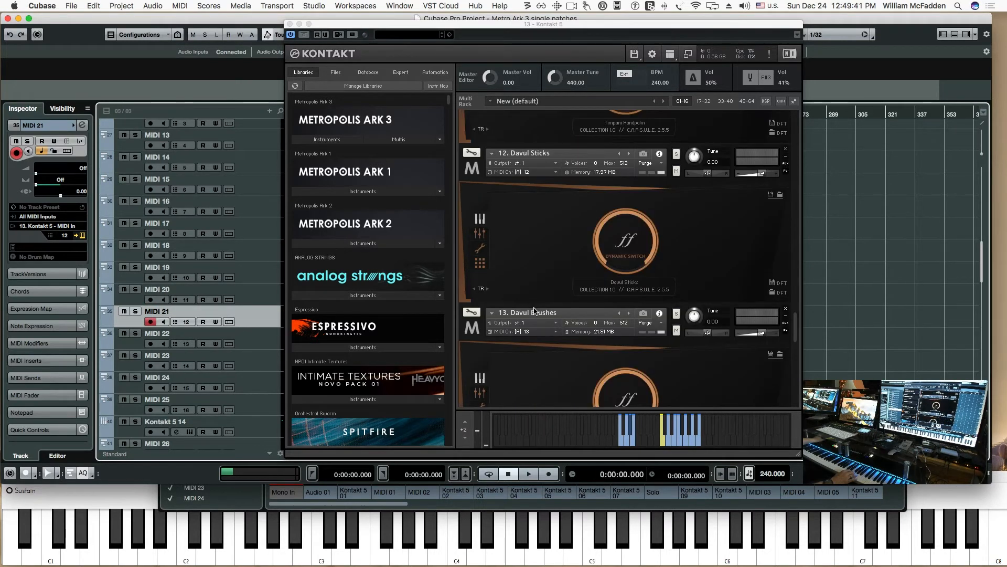
{"action": "scroll", "coordinate": [557, 268], "scroll_direction": "up", "scroll_amount": 2}
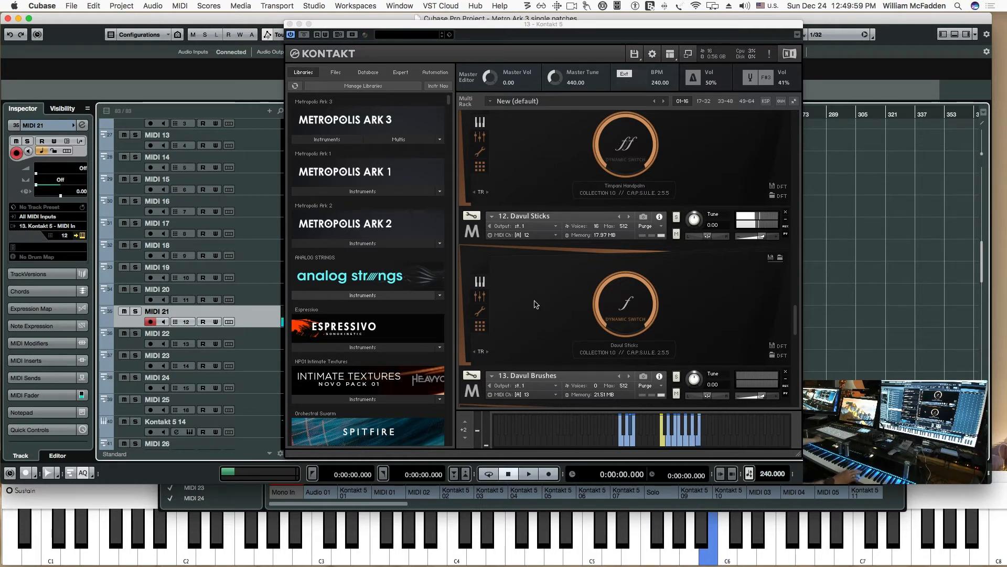
Select the MIDI 22 track and audition the Davul Brushes patch in the Kontakt rack.
{"action": "left_click", "coordinate": [256, 346]}
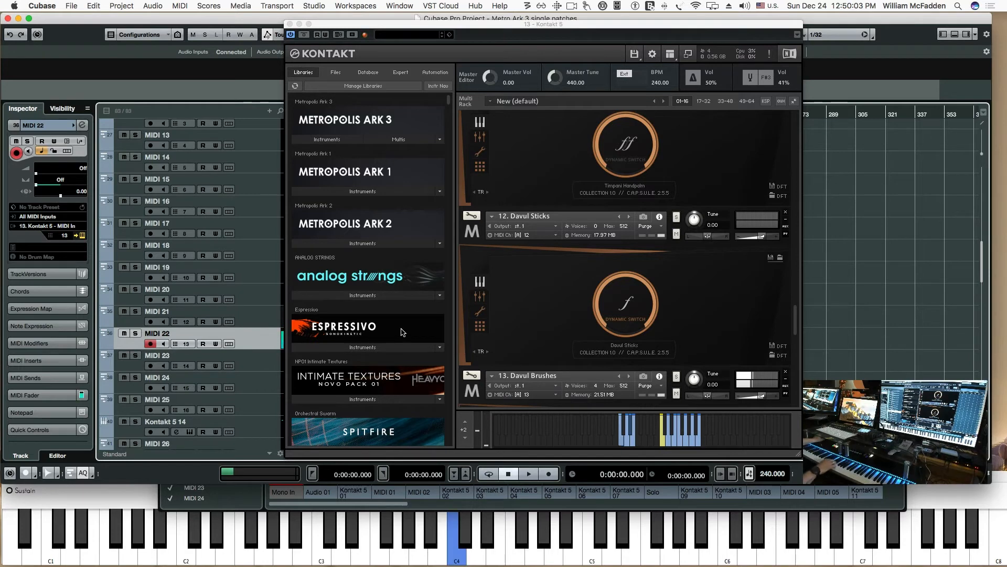
{"action": "scroll", "coordinate": [519, 356], "scroll_direction": "down", "scroll_amount": 3}
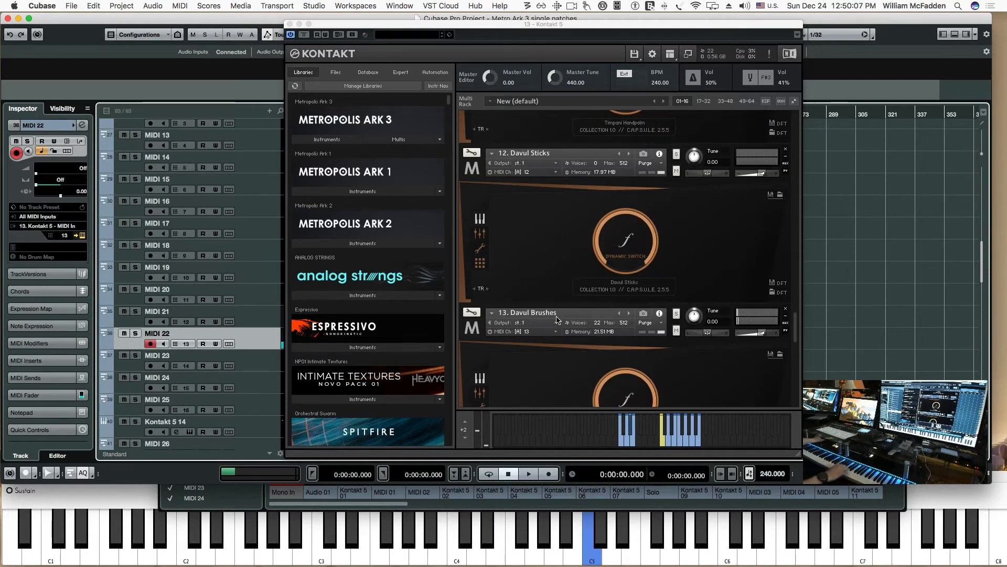
{"action": "scroll", "coordinate": [541, 341], "scroll_direction": "down", "scroll_amount": 2}
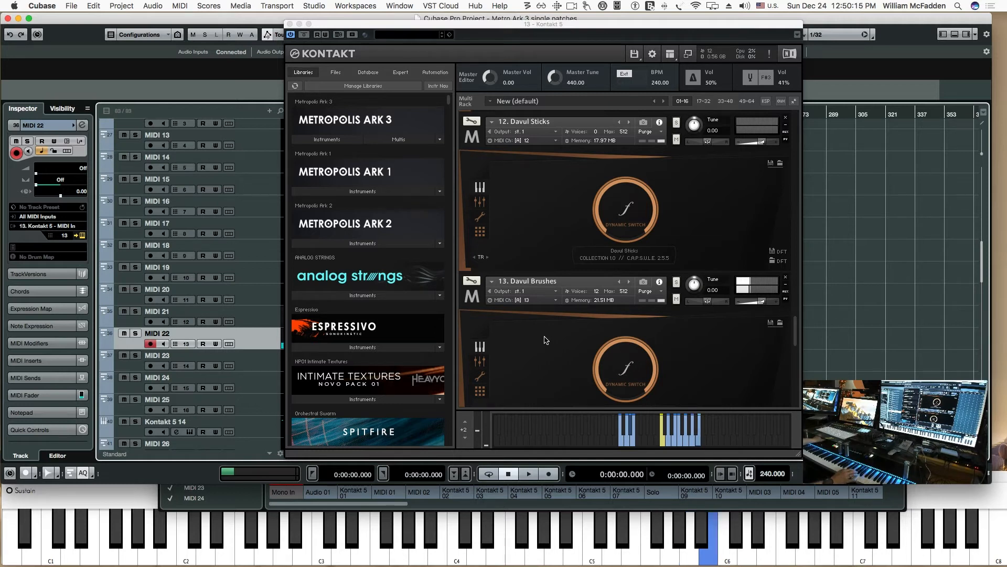
{"action": "scroll", "coordinate": [546, 340], "scroll_direction": "down", "scroll_amount": 2}
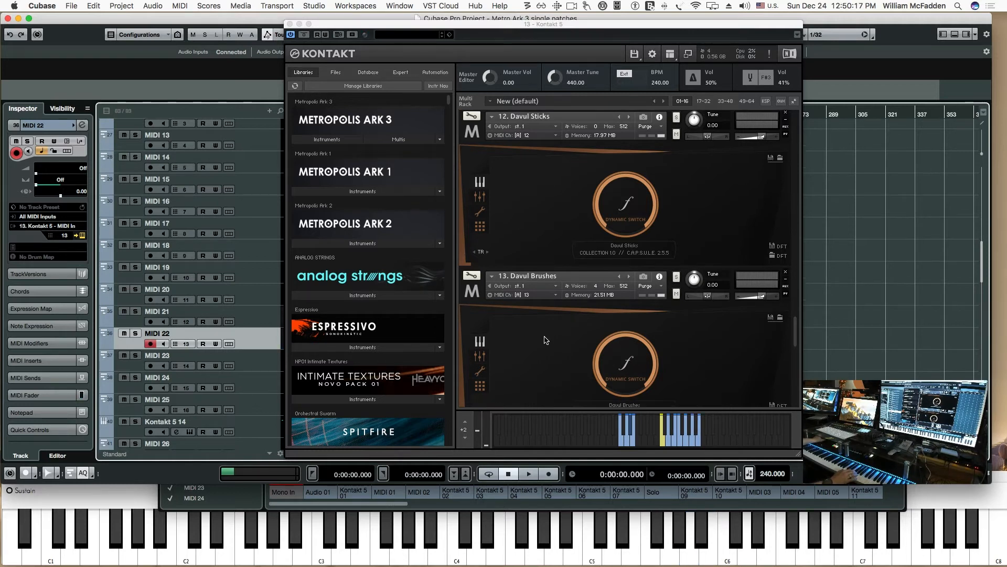
Select the MIDI 23 track and audition the Tom 1 patch in the Kontakt rack.
{"action": "left_click", "coordinate": [268, 364]}
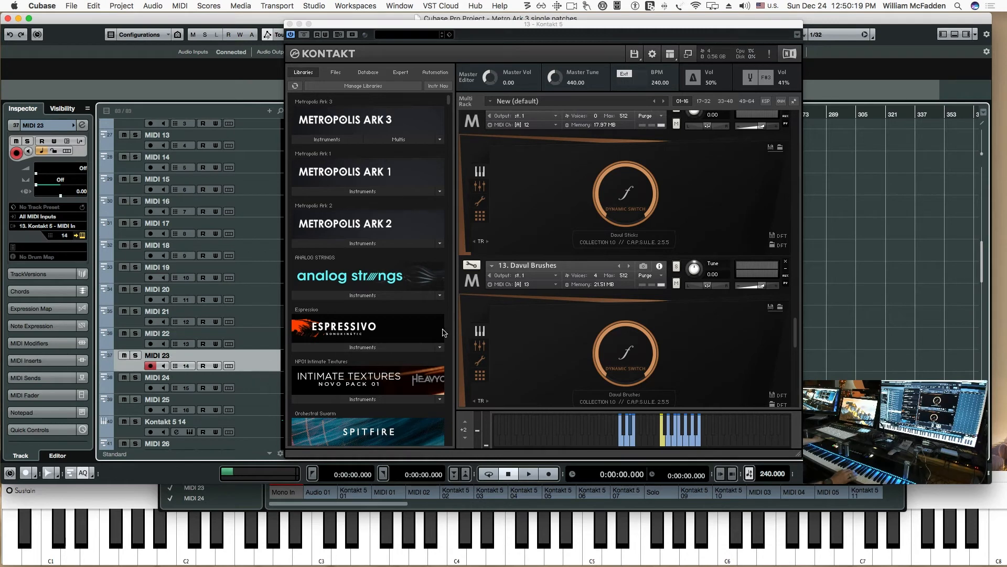
{"action": "scroll", "coordinate": [570, 302], "scroll_direction": "down", "scroll_amount": 5}
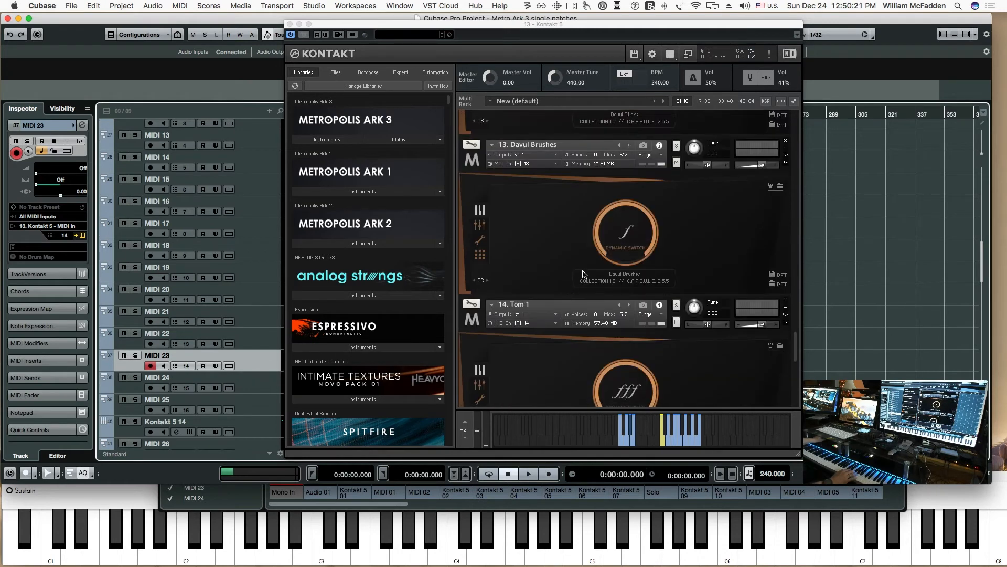
{"action": "scroll", "coordinate": [582, 273], "scroll_direction": "down", "scroll_amount": 2}
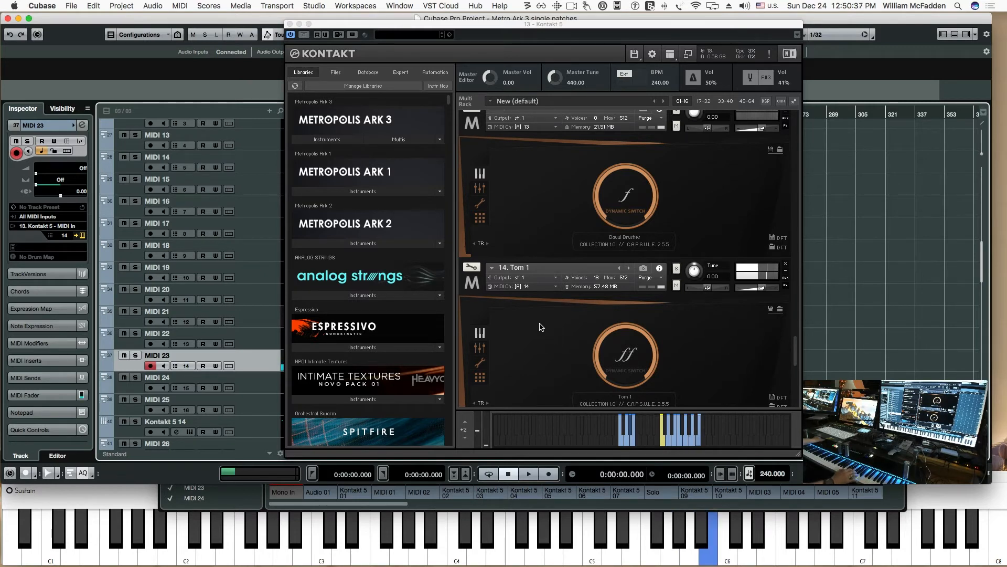
{"action": "scroll", "coordinate": [540, 325], "scroll_direction": "down", "scroll_amount": 3}
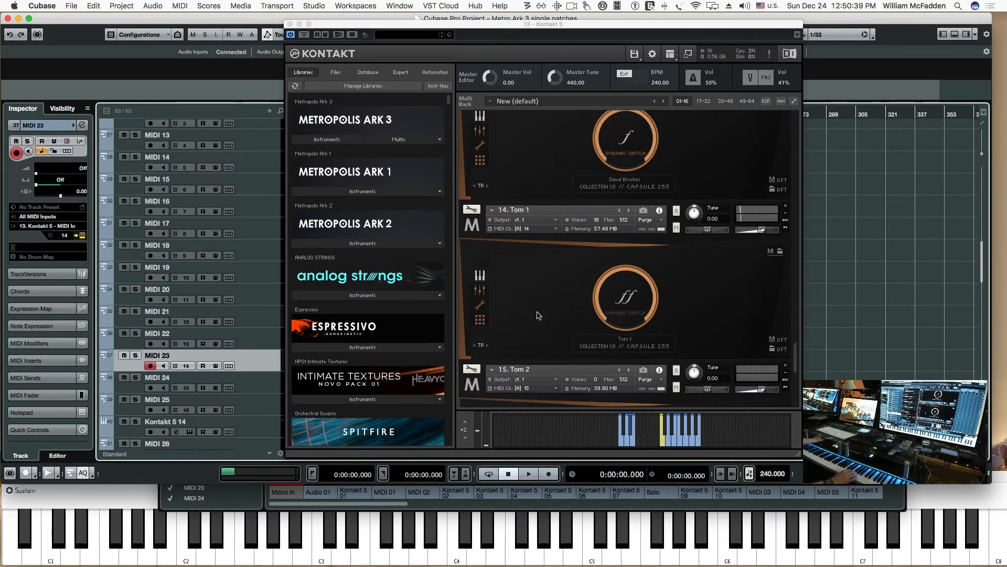
Select the MIDI 24 and MIDI 25 tracks in turn to audition the Tom 2 and Tom 3 patches.
{"action": "scroll", "coordinate": [539, 315], "scroll_direction": "down", "scroll_amount": 6}
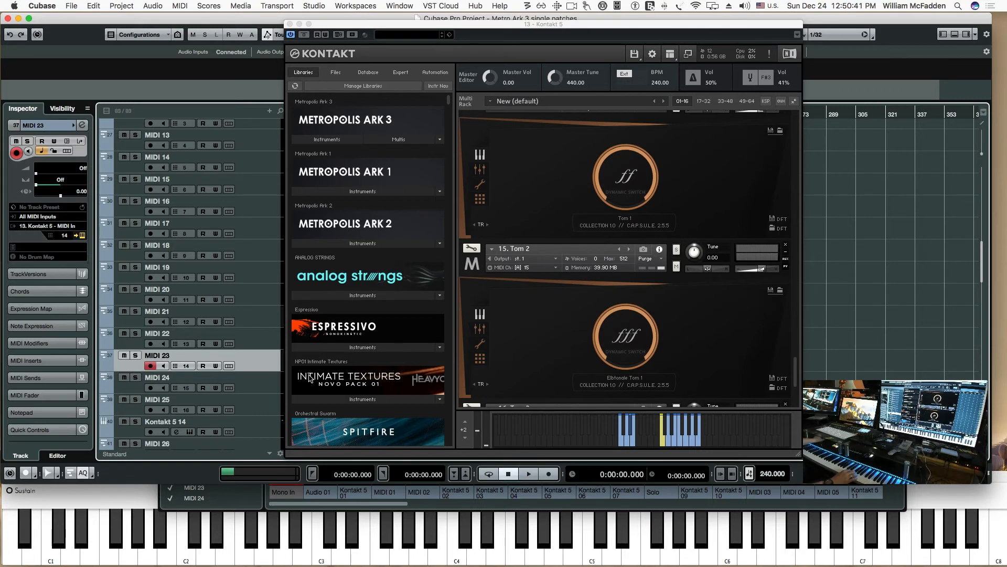
{"action": "key", "text": "Down"}
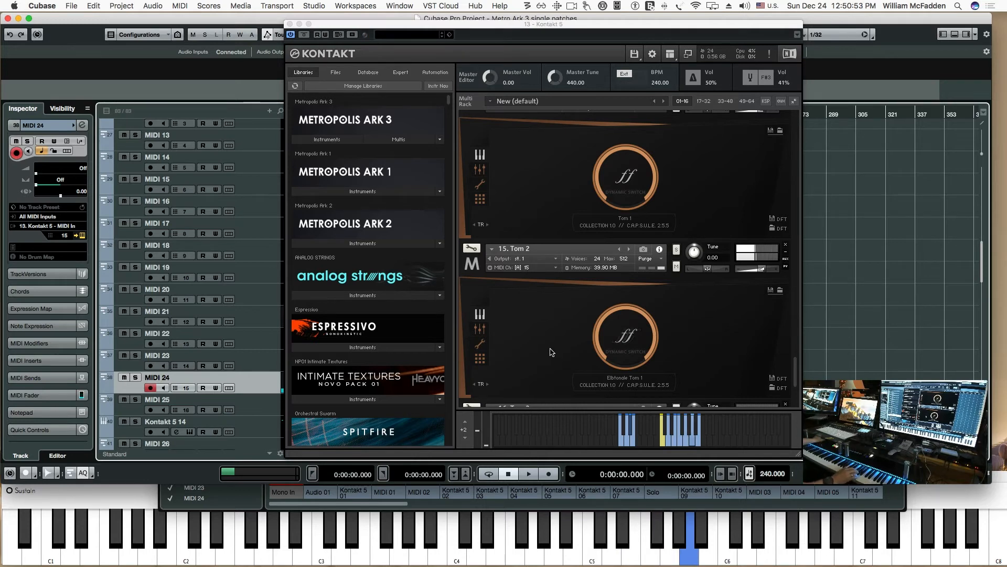
{"action": "scroll", "coordinate": [550, 350], "scroll_direction": "down", "scroll_amount": 3}
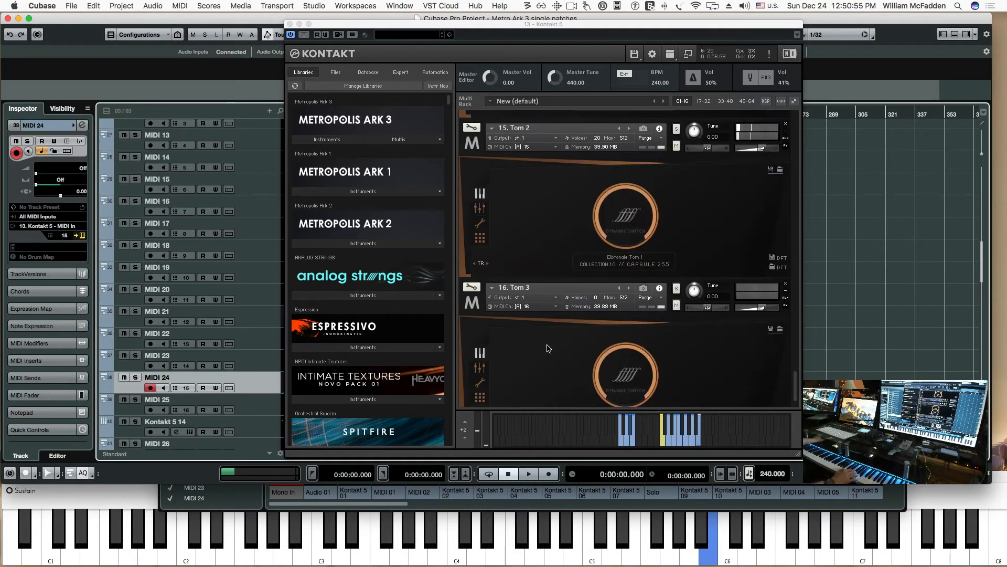
{"action": "key", "text": "Down"}
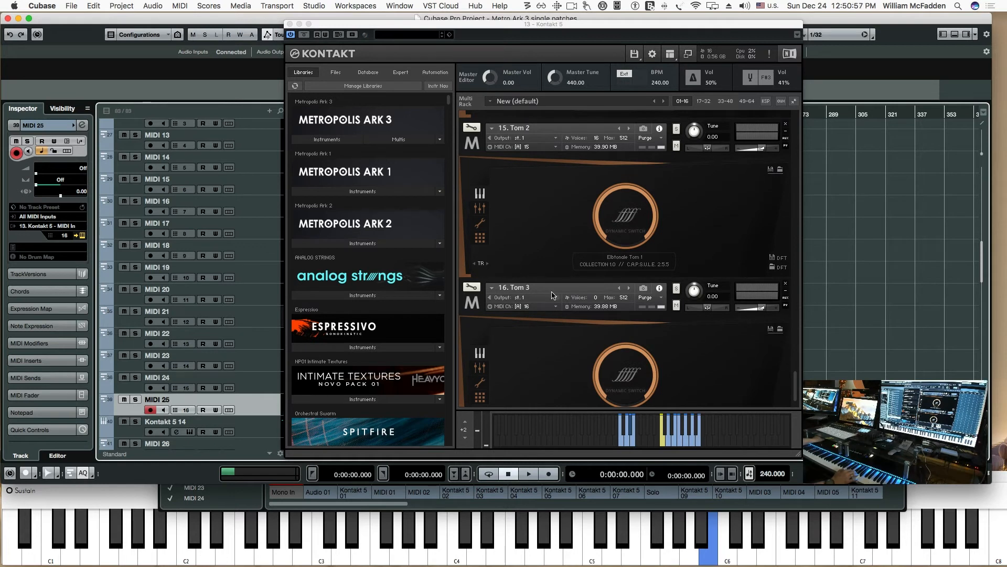
{"action": "scroll", "coordinate": [556, 299], "scroll_direction": "down", "scroll_amount": 2}
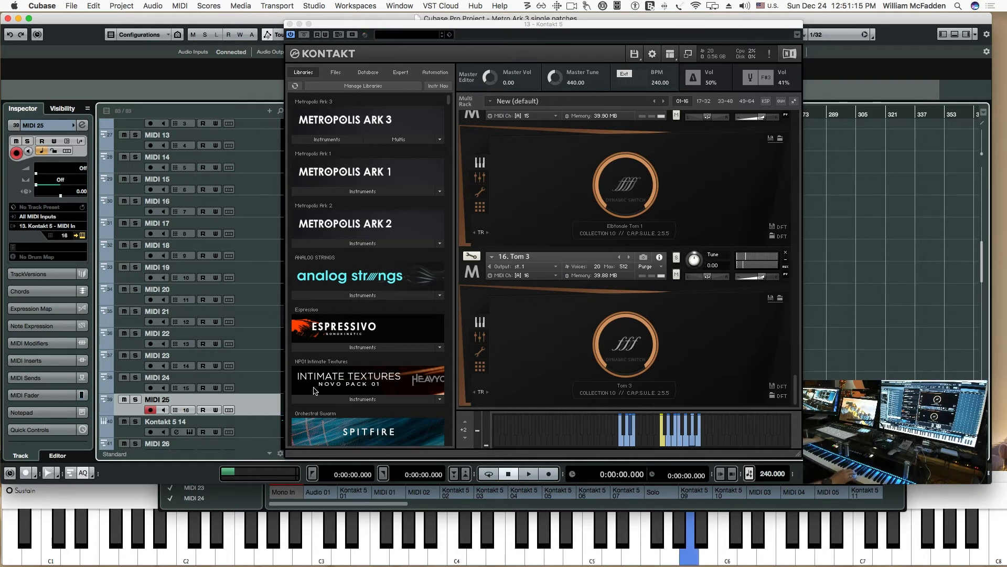
Close the instrument window of the Kontakt 5 13 track.
{"action": "scroll", "coordinate": [207, 283], "scroll_direction": "up", "scroll_amount": 3}
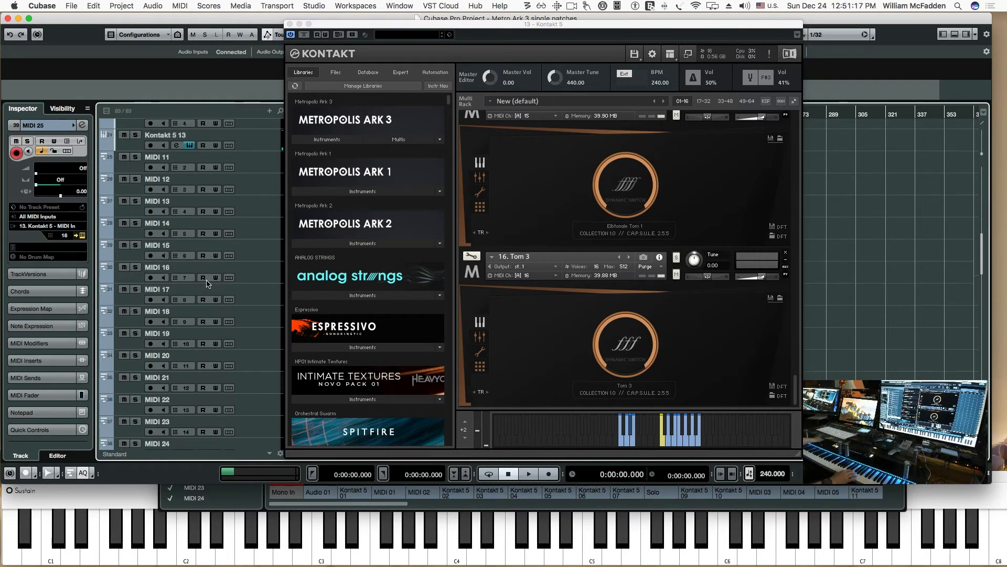
{"action": "scroll", "coordinate": [207, 283], "scroll_direction": "up", "scroll_amount": 9}
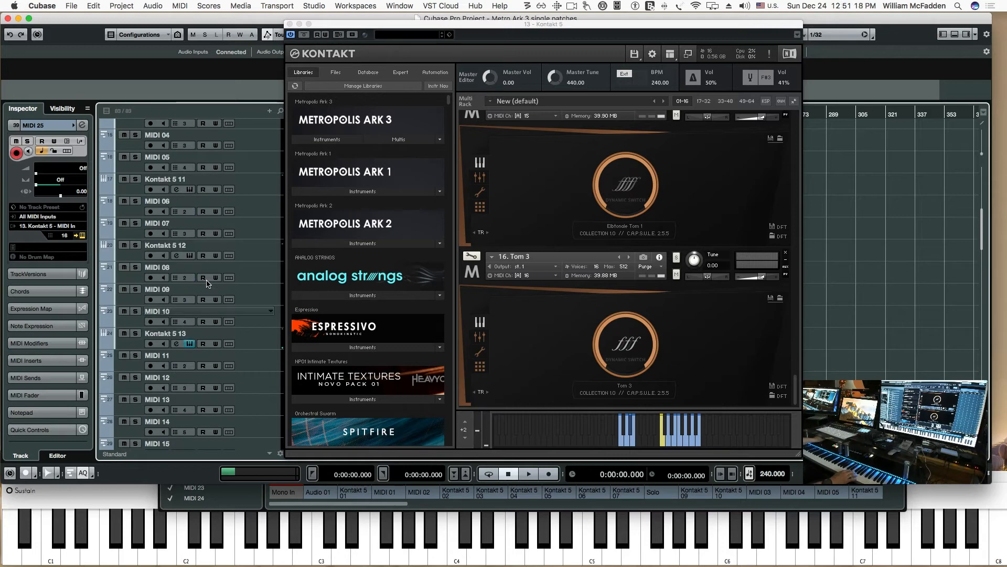
{"action": "left_click", "coordinate": [190, 345]}
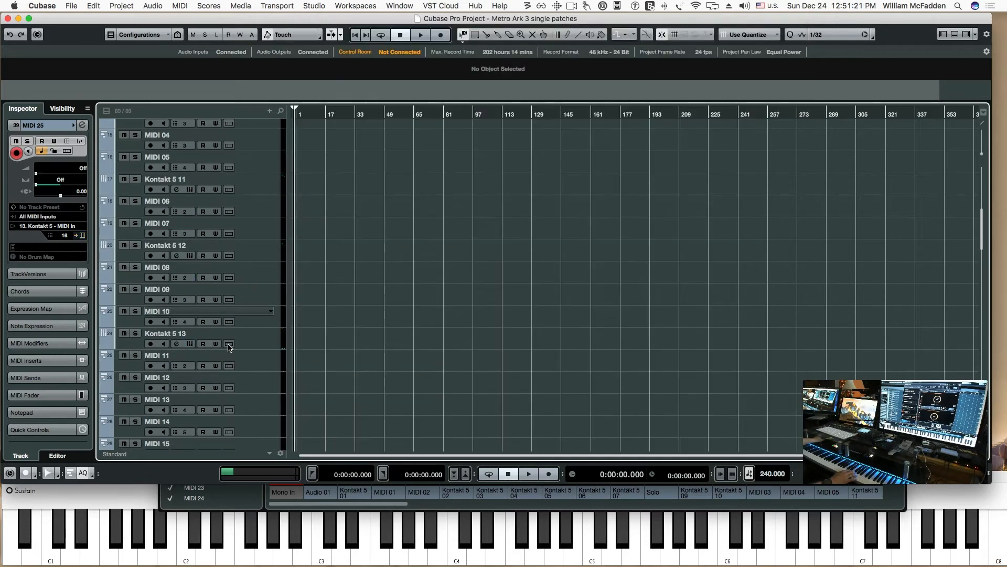
Select the Kontakt 5 14 track, open its Kontakt instrument window and place it clear of the track names.
{"action": "scroll", "coordinate": [238, 347], "scroll_direction": "down", "scroll_amount": 20}
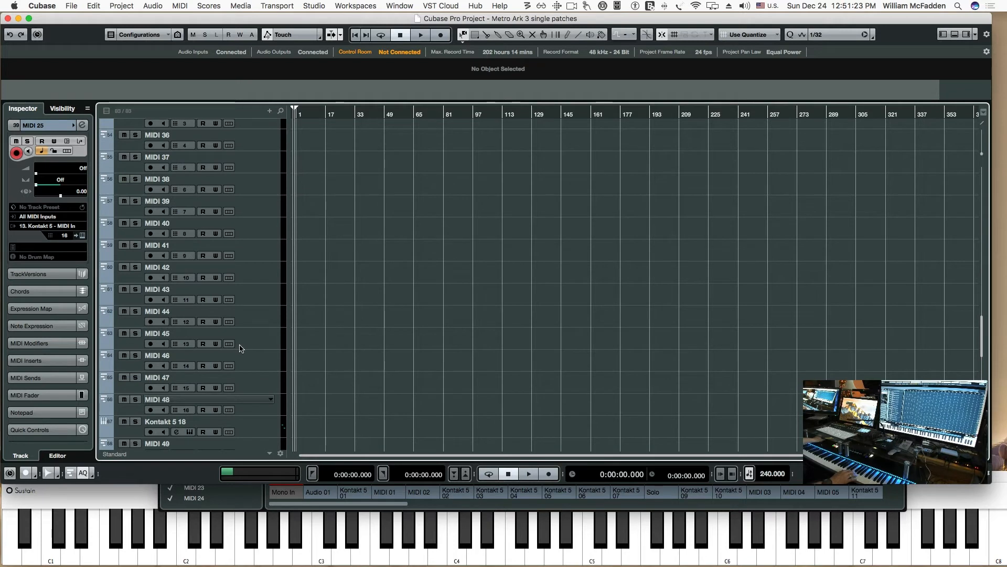
{"action": "scroll", "coordinate": [241, 346], "scroll_direction": "up", "scroll_amount": 6}
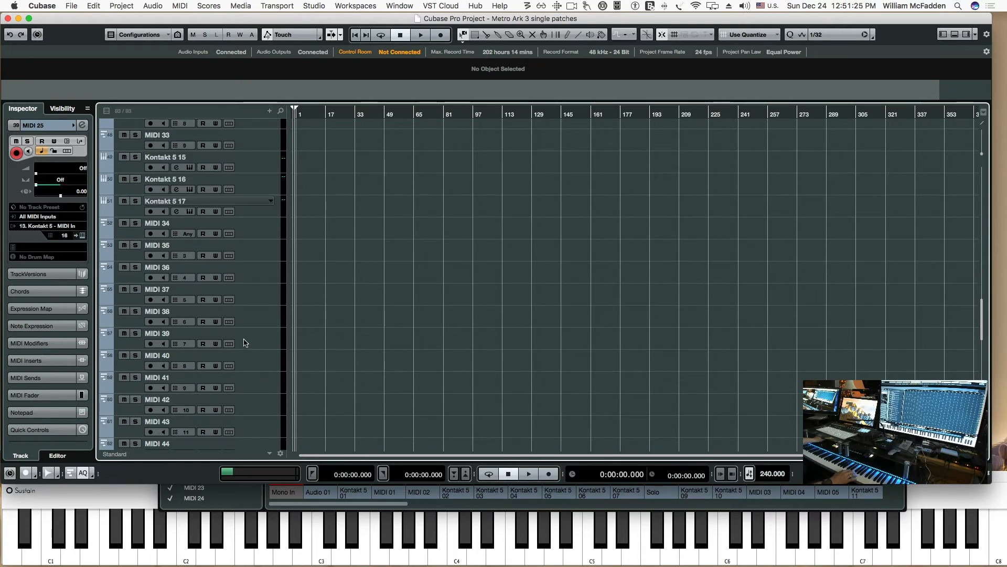
{"action": "scroll", "coordinate": [245, 342], "scroll_direction": "up", "scroll_amount": 3}
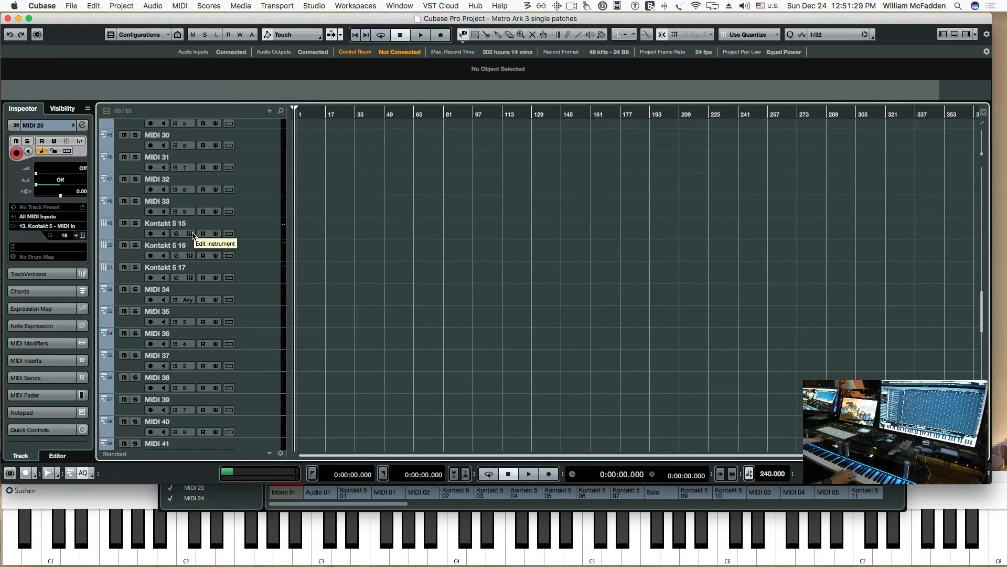
{"action": "scroll", "coordinate": [252, 223], "scroll_direction": "up", "scroll_amount": 6}
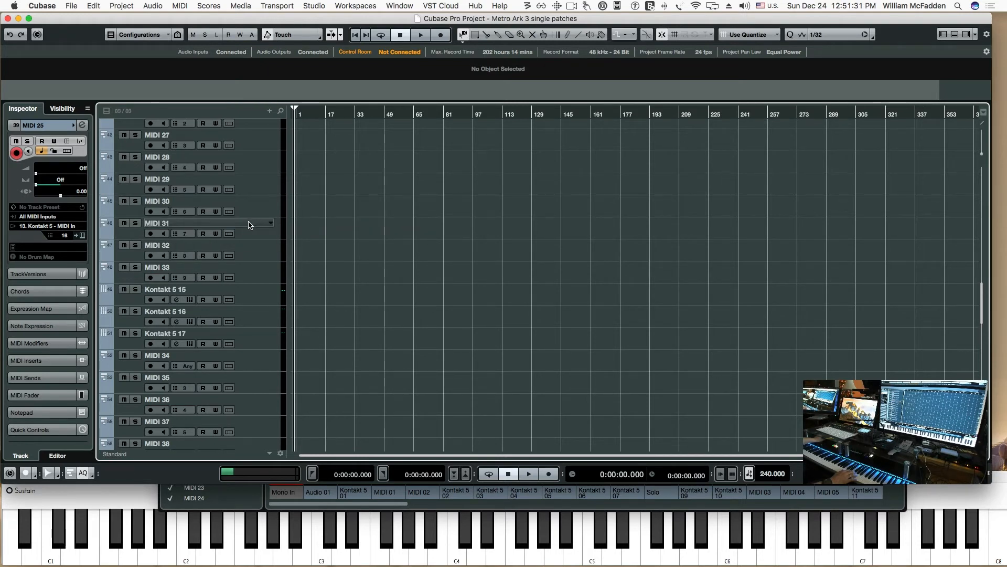
{"action": "left_click", "coordinate": [261, 164]}
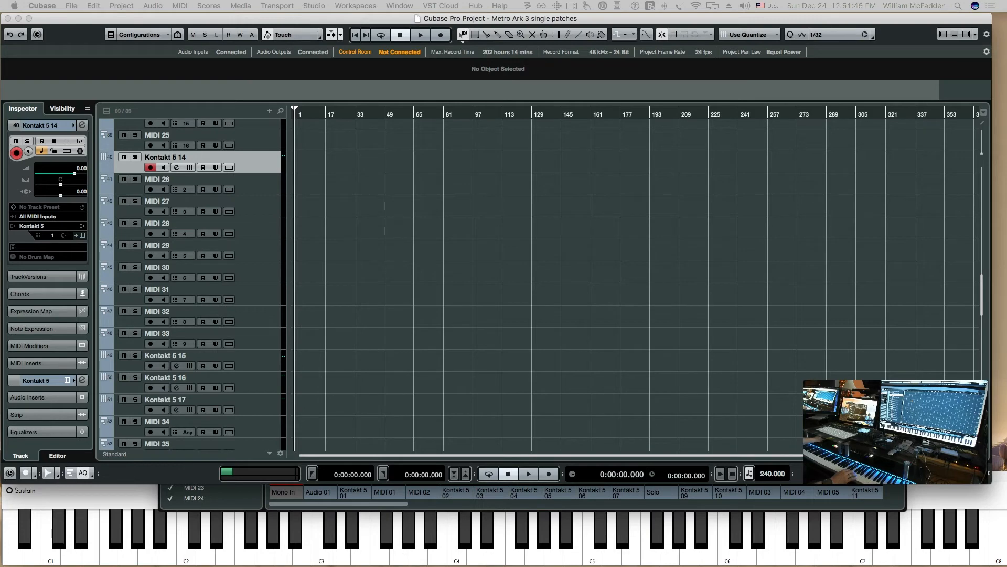
{"action": "left_click_drag", "start_coordinate": [1, 111], "coordinate": [519, 94]}
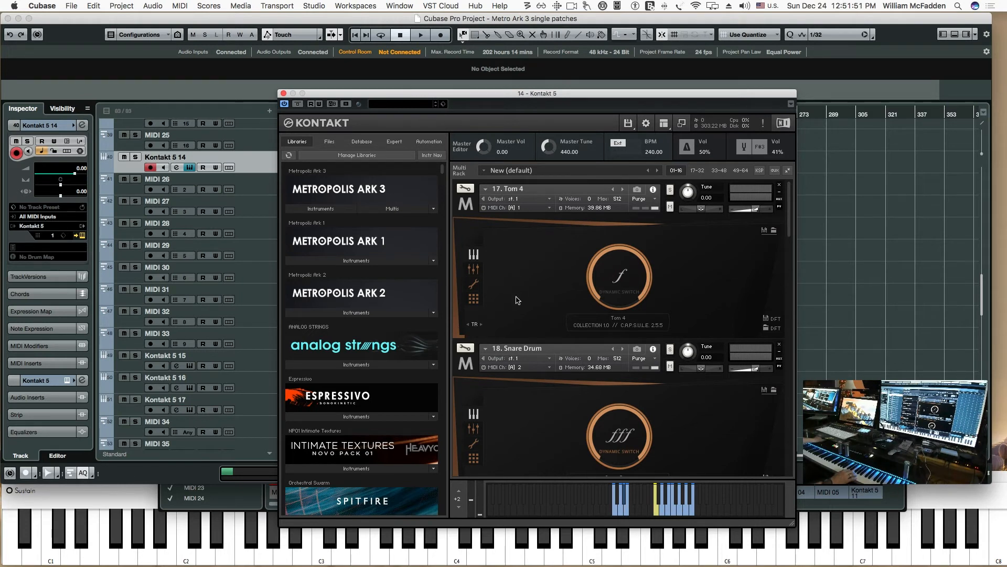
Switch between the MIDI 26 and Kontakt 5 14 tracks to audition the Snare Drum and Tom 4 patches.
{"action": "left_click", "coordinate": [254, 184]}
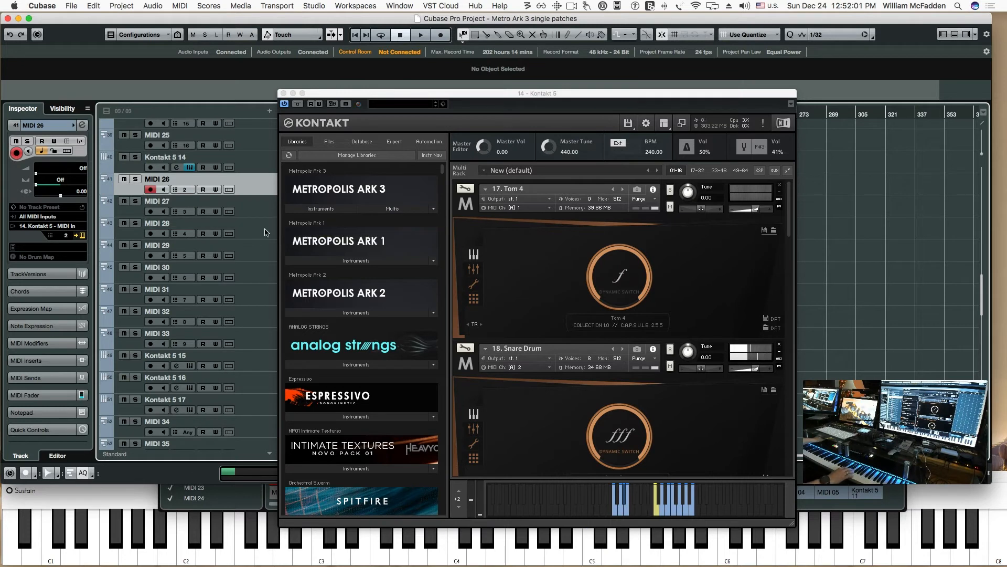
{"action": "left_click", "coordinate": [253, 167]}
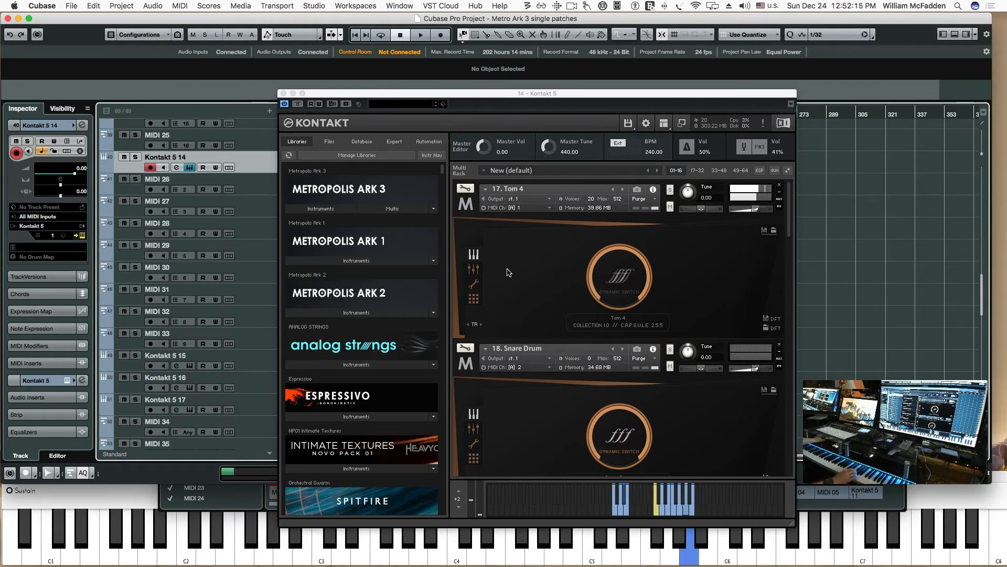
{"action": "left_click", "coordinate": [252, 189]}
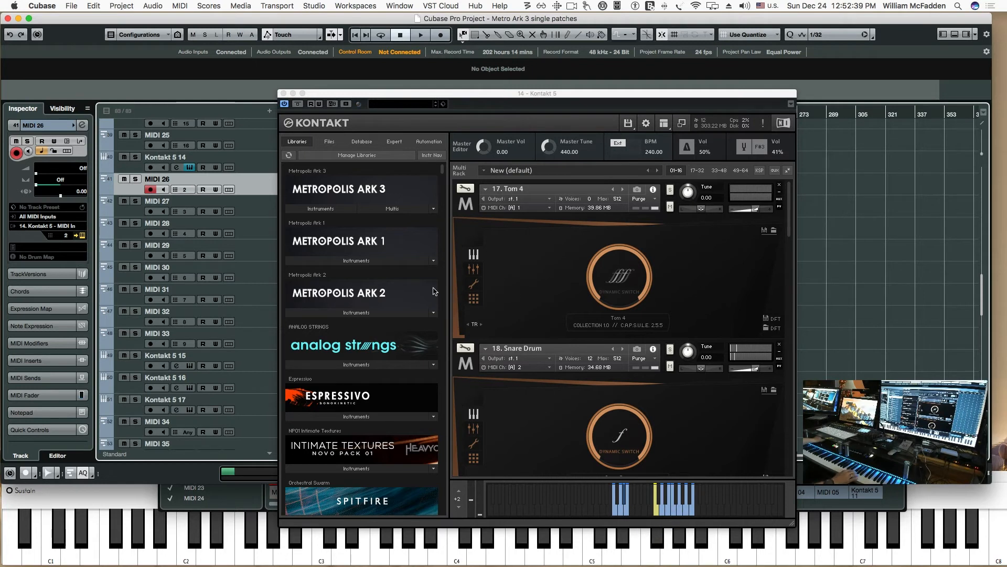
Select the MIDI 27 track and audition the Trash Drum 1 patch in the Kontakt rack.
{"action": "left_click", "coordinate": [263, 212]}
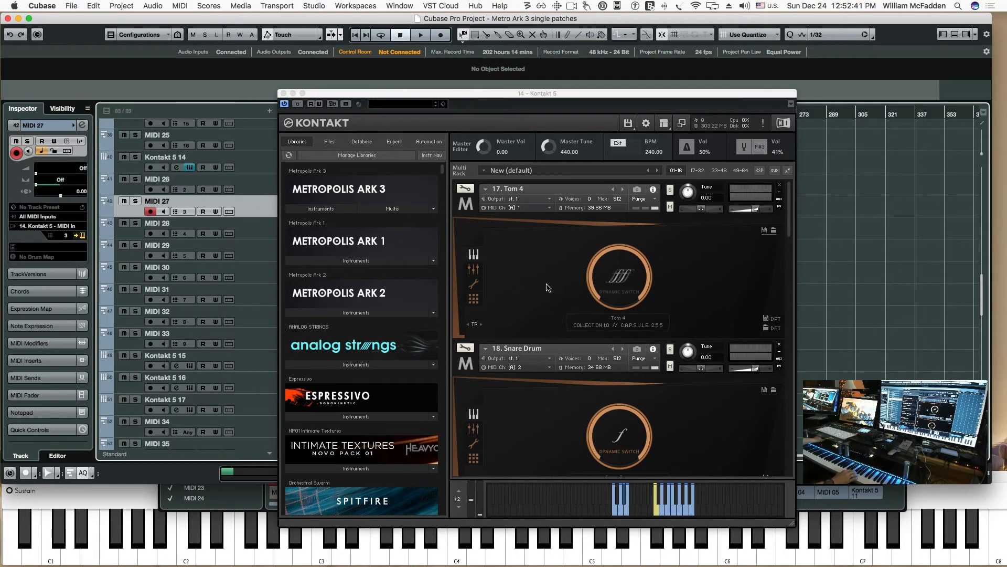
{"action": "scroll", "coordinate": [550, 286], "scroll_direction": "down", "scroll_amount": 3}
{"action": "scroll", "coordinate": [546, 288], "scroll_direction": "down", "scroll_amount": 4}
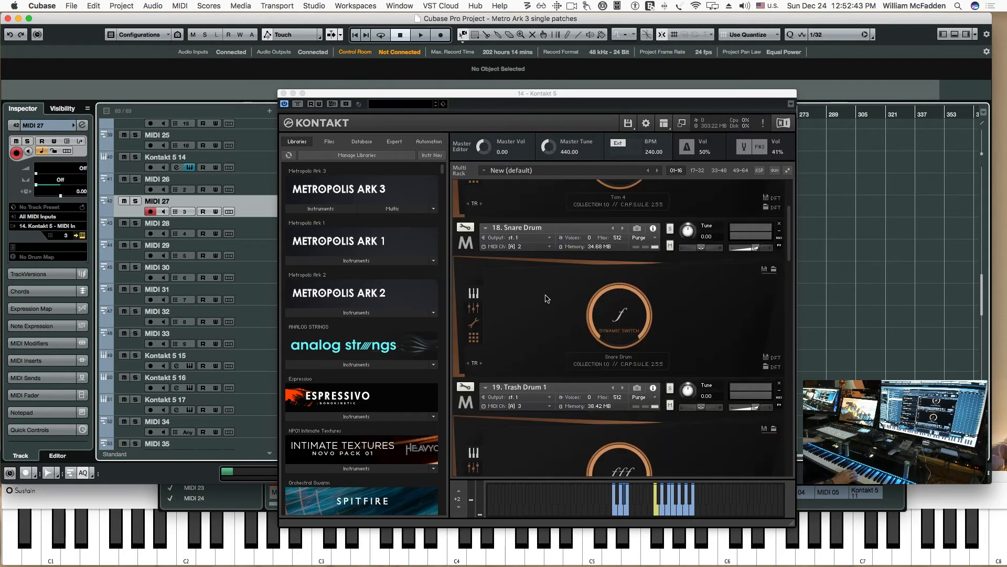
{"action": "scroll", "coordinate": [541, 302], "scroll_direction": "down", "scroll_amount": 1}
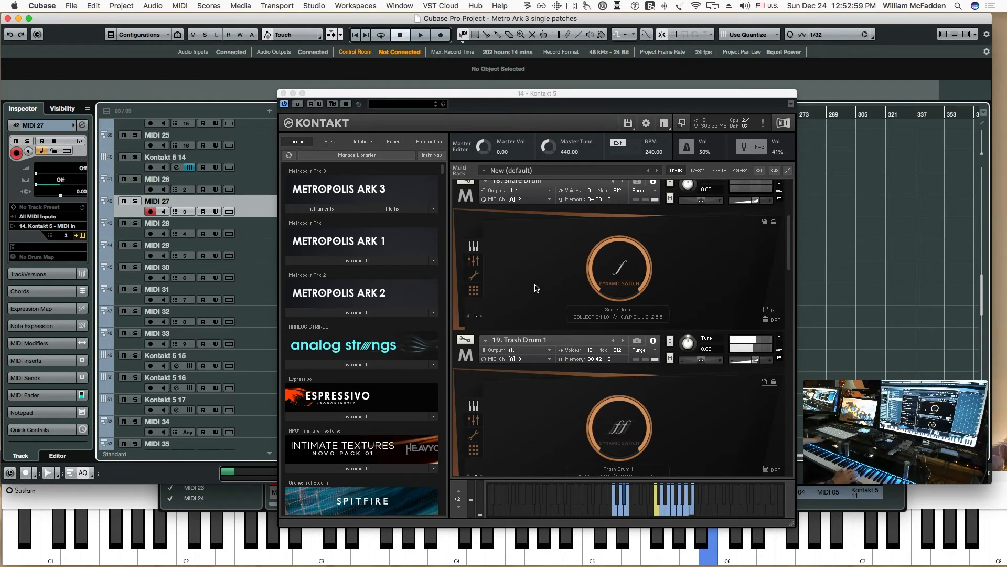
Select the MIDI 28 track and audition the Trash Drum 2 patch in the Kontakt rack.
{"action": "left_click", "coordinate": [267, 231]}
{"action": "scroll", "coordinate": [508, 294], "scroll_direction": "down", "scroll_amount": 3}
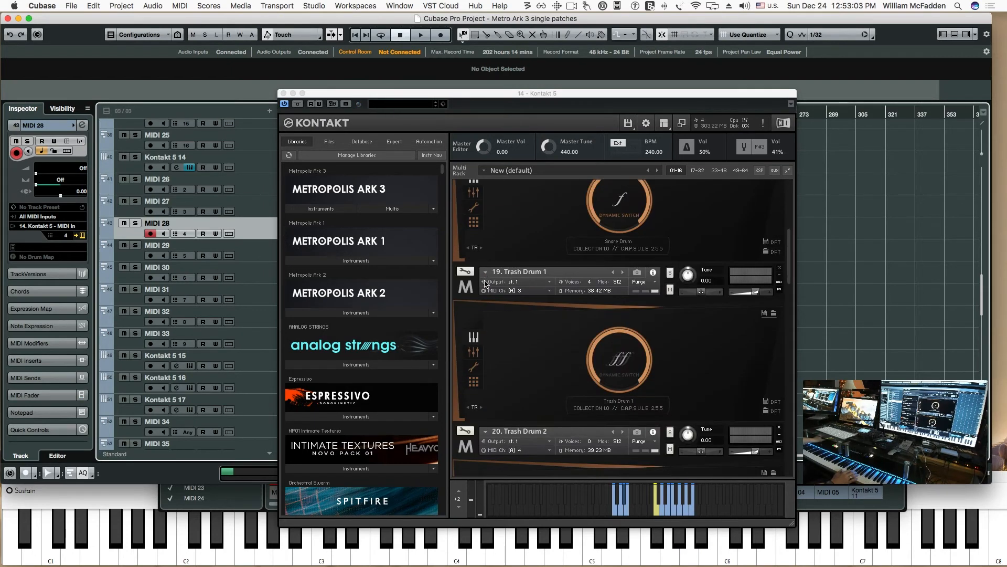
{"action": "scroll", "coordinate": [509, 294], "scroll_direction": "down", "scroll_amount": 6}
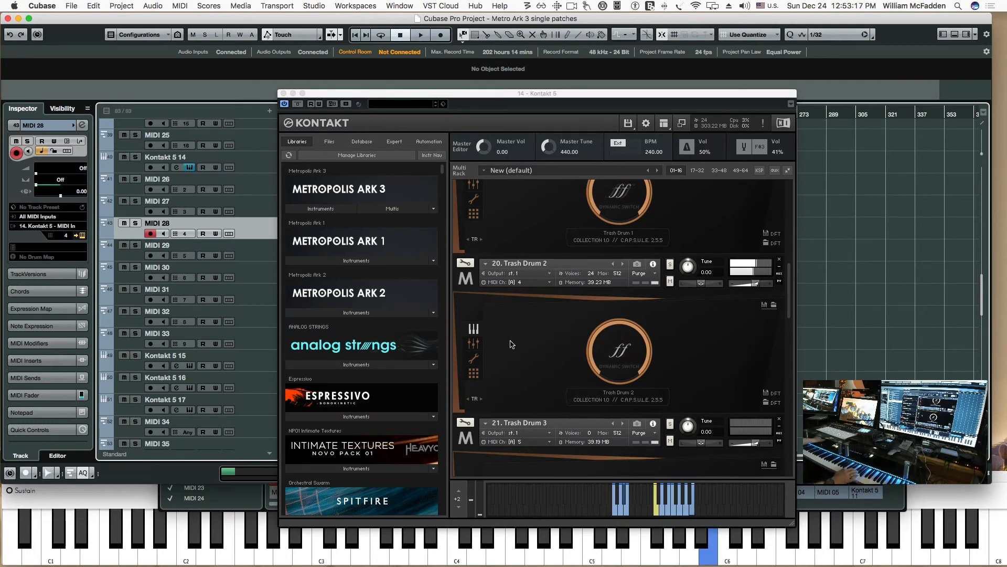
{"action": "scroll", "coordinate": [516, 343], "scroll_direction": "down", "scroll_amount": 3}
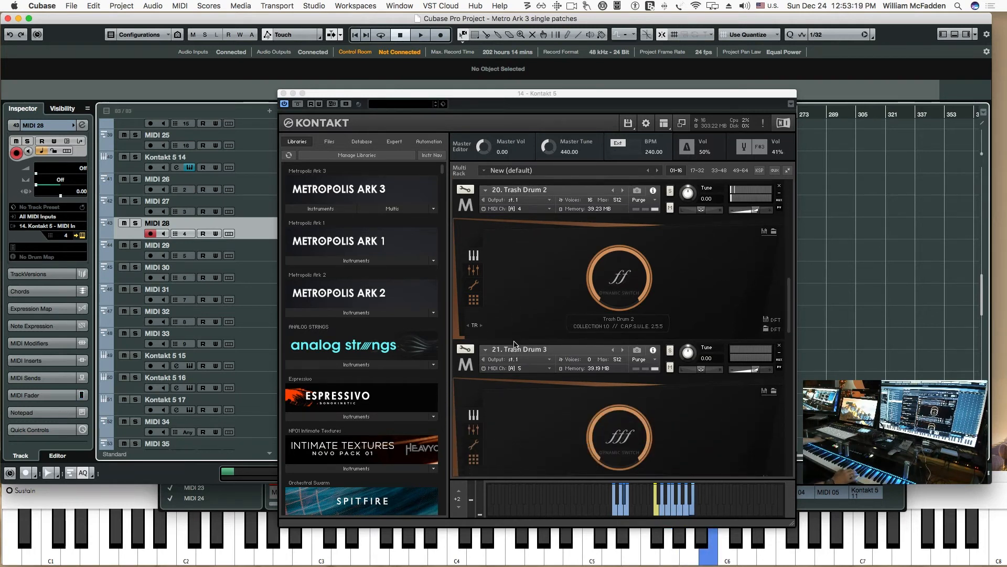
Select the MIDI 29 track and audition the Trash Drum 3 patch in the Kontakt rack.
{"action": "left_click", "coordinate": [261, 255]}
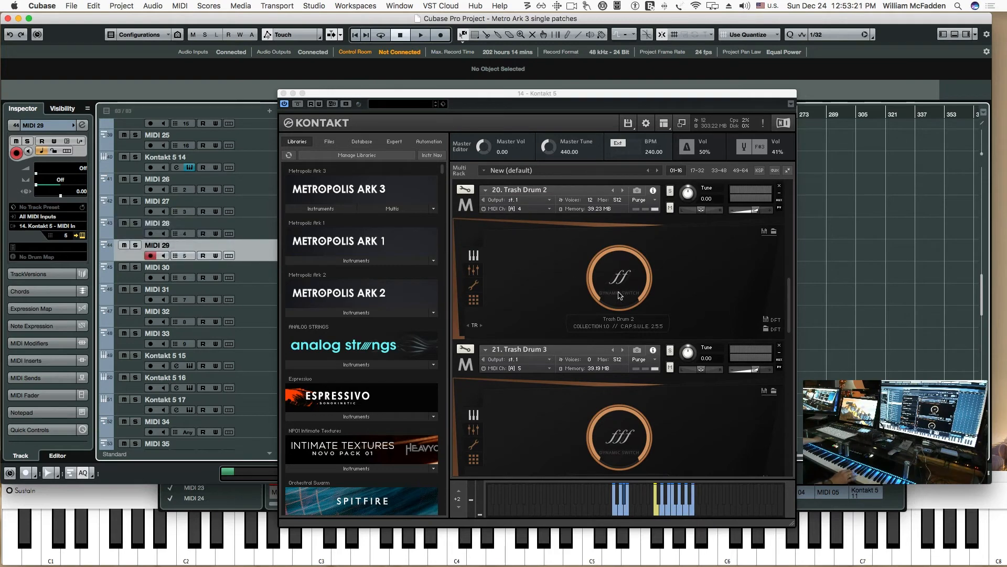
{"action": "scroll", "coordinate": [628, 302], "scroll_direction": "down", "scroll_amount": 3}
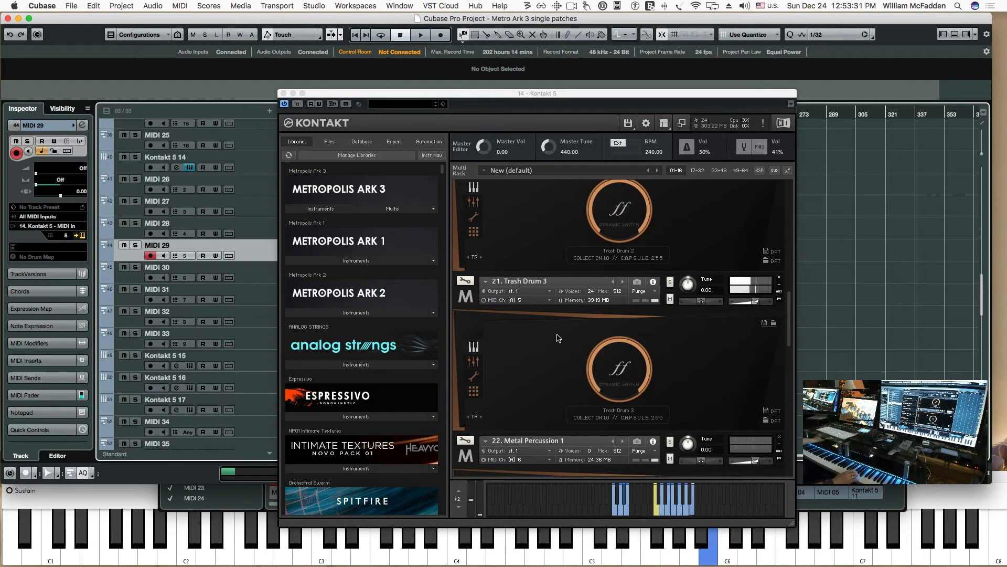
{"action": "scroll", "coordinate": [557, 338], "scroll_direction": "down", "scroll_amount": 3}
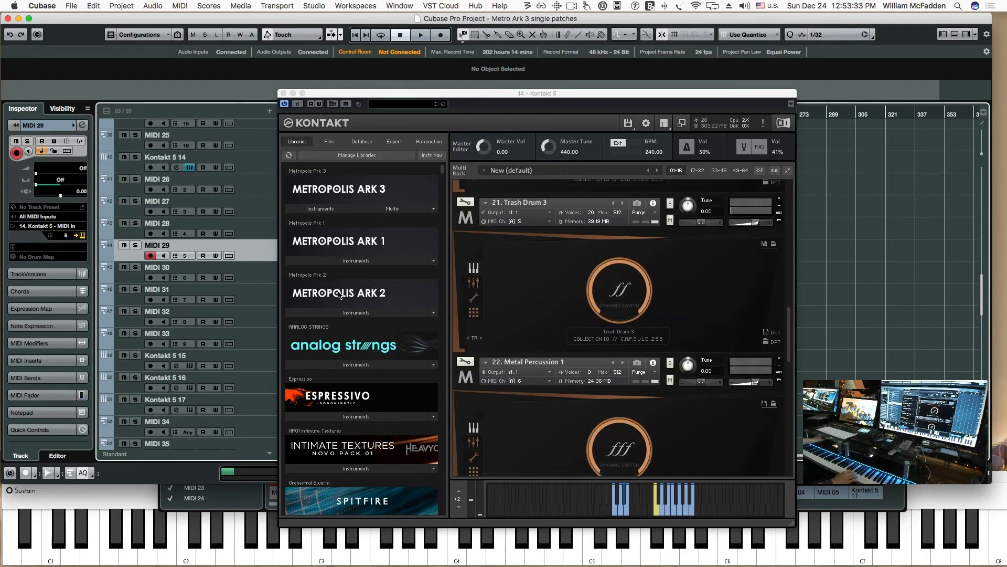
Select the MIDI 30 and MIDI 31 tracks in turn to audition the Metal Percussion 1 and Metal Percussion 2 patches.
{"action": "left_click", "coordinate": [261, 273]}
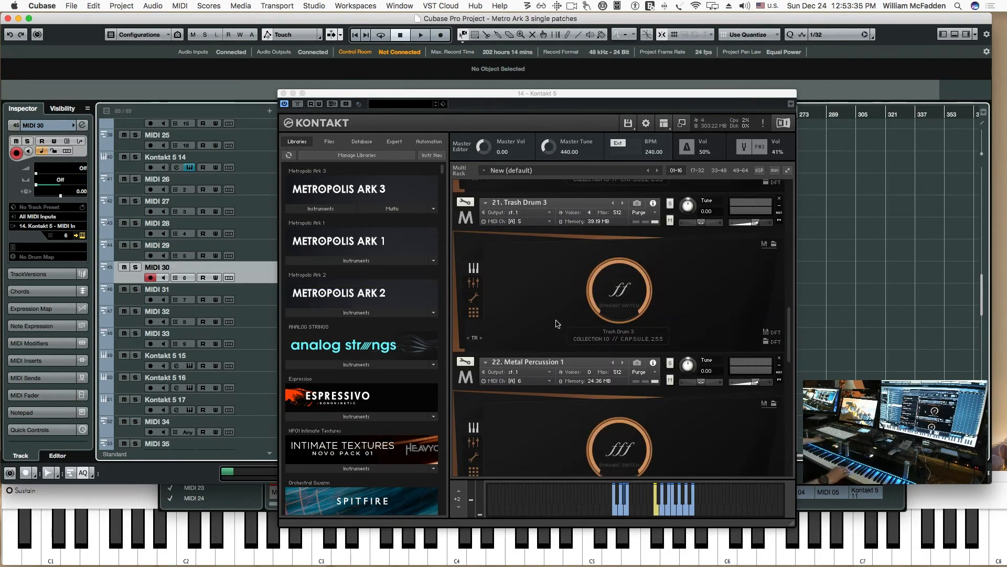
{"action": "scroll", "coordinate": [590, 320], "scroll_direction": "down", "scroll_amount": 2}
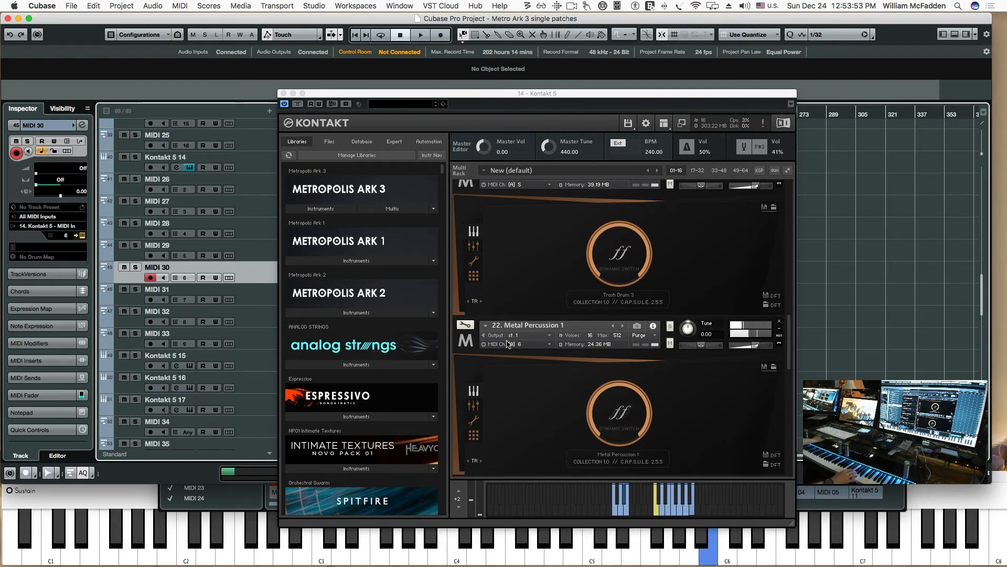
{"action": "left_click", "coordinate": [251, 300]}
{"action": "scroll", "coordinate": [569, 321], "scroll_direction": "down", "scroll_amount": 4}
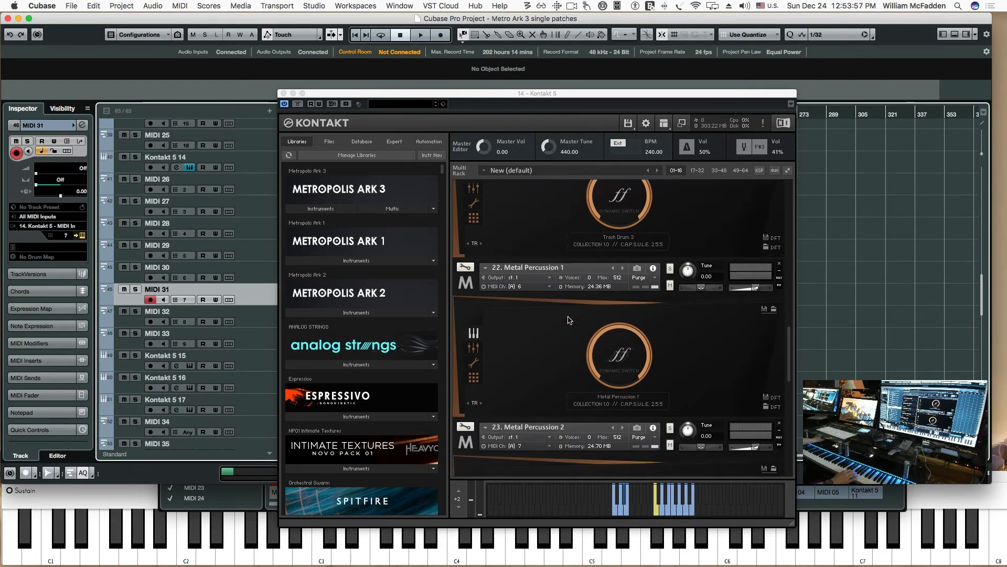
{"action": "scroll", "coordinate": [568, 322], "scroll_direction": "down", "scroll_amount": 5}
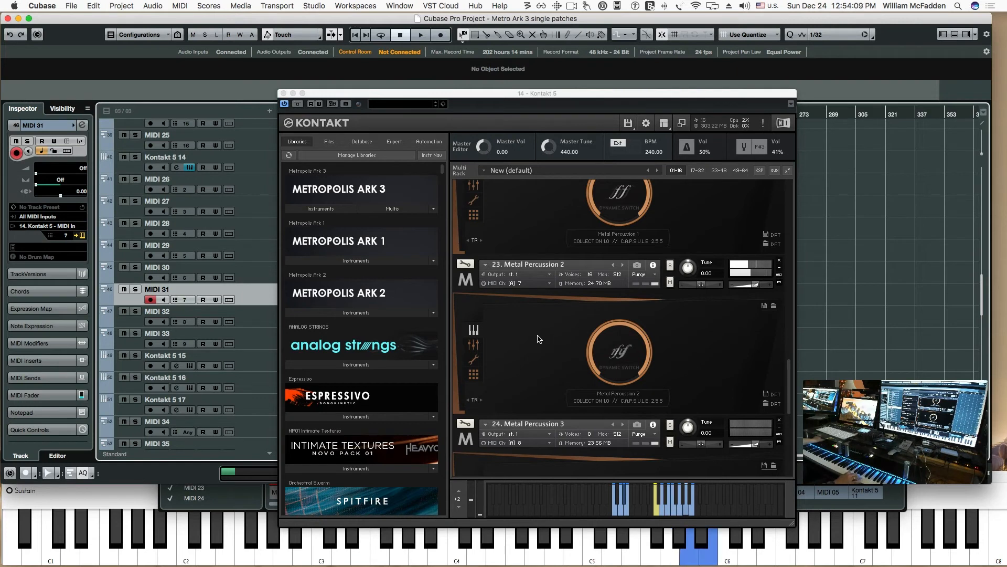
{"action": "scroll", "coordinate": [533, 337], "scroll_direction": "down", "scroll_amount": 2}
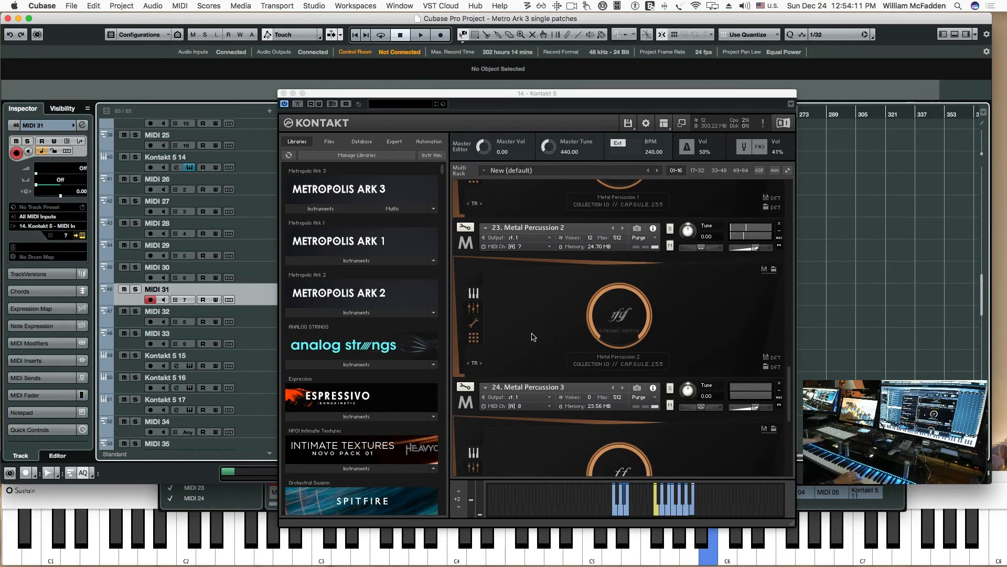
Select the MIDI 32 and MIDI 33 tracks in turn to audition the Metal Percussion 3 and Metal Percussion 4 patches.
{"action": "left_click", "coordinate": [266, 321]}
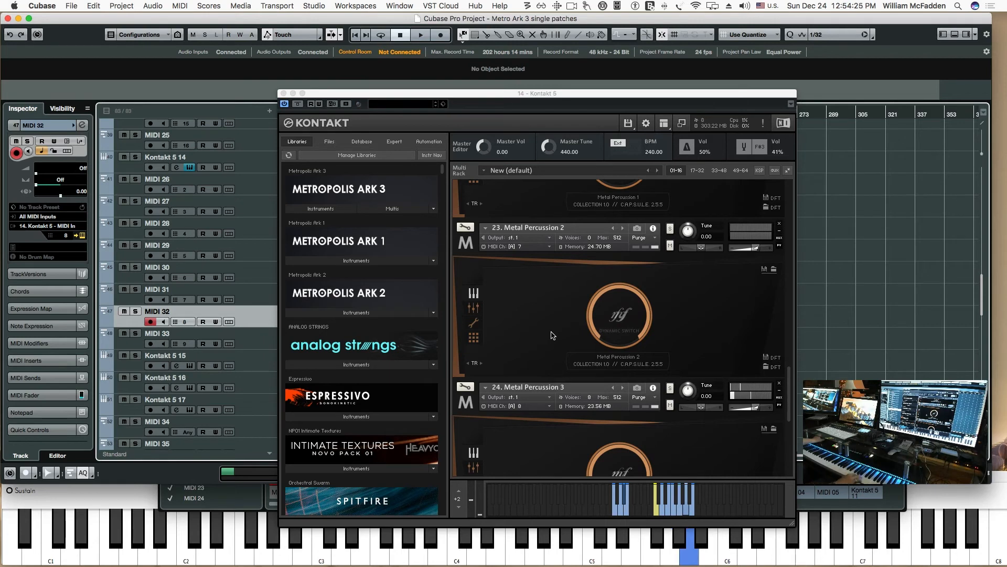
{"action": "scroll", "coordinate": [551, 335], "scroll_direction": "down", "scroll_amount": 3}
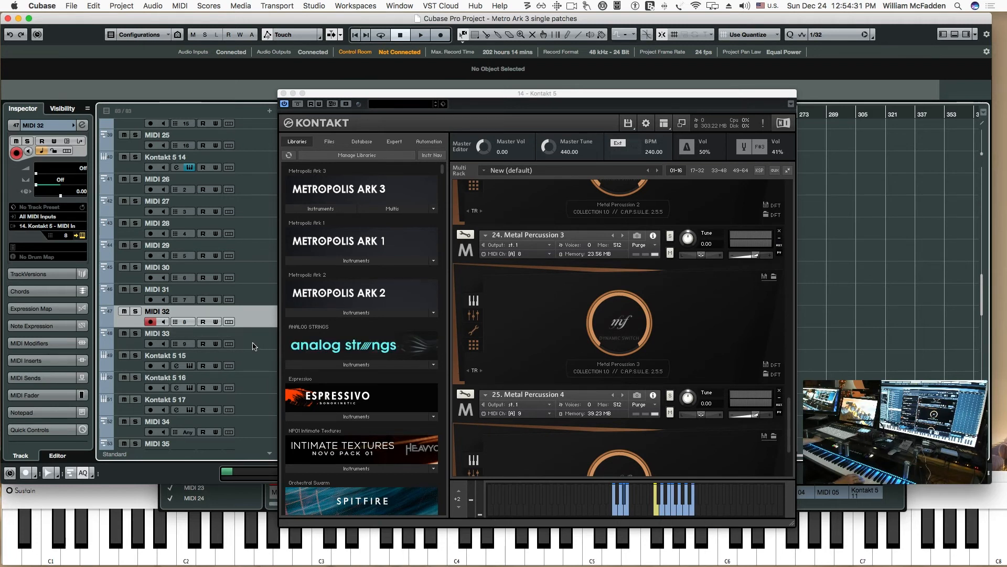
{"action": "left_click", "coordinate": [256, 345]}
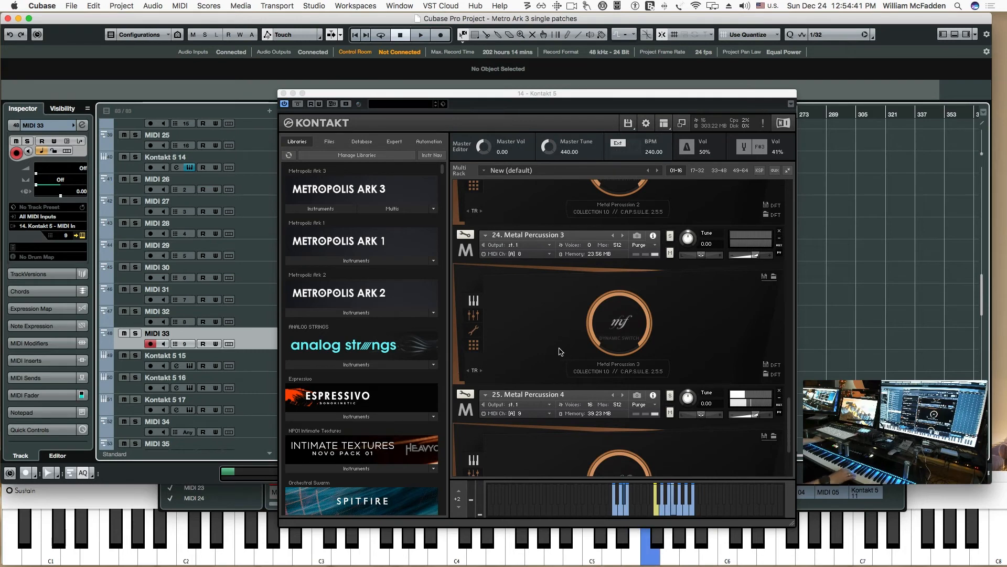
{"action": "scroll", "coordinate": [536, 345], "scroll_direction": "down", "scroll_amount": 1}
{"action": "scroll", "coordinate": [536, 345], "scroll_direction": "down", "scroll_amount": 5}
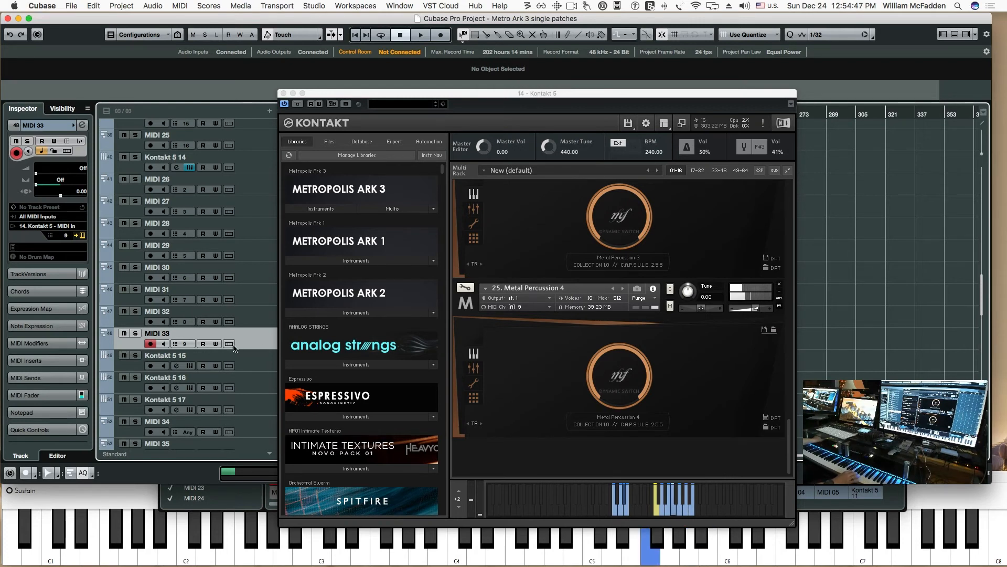
Swap the Kontakt 5 14 window for the Kontakt 5 15 track's Trash and Metal Menu patch, and close that window after auditioning.
{"action": "left_click", "coordinate": [253, 357]}
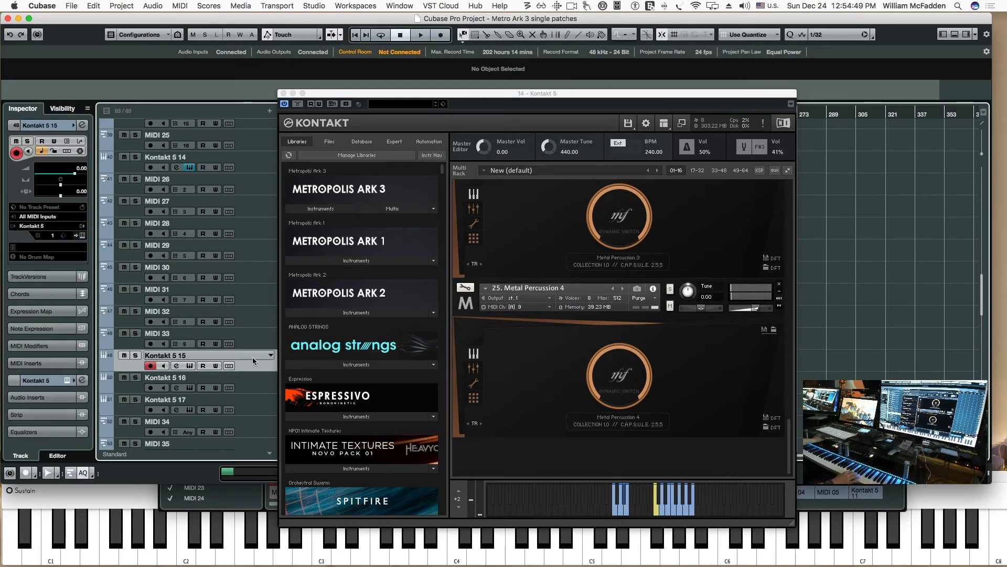
{"action": "left_click", "coordinate": [283, 93]}
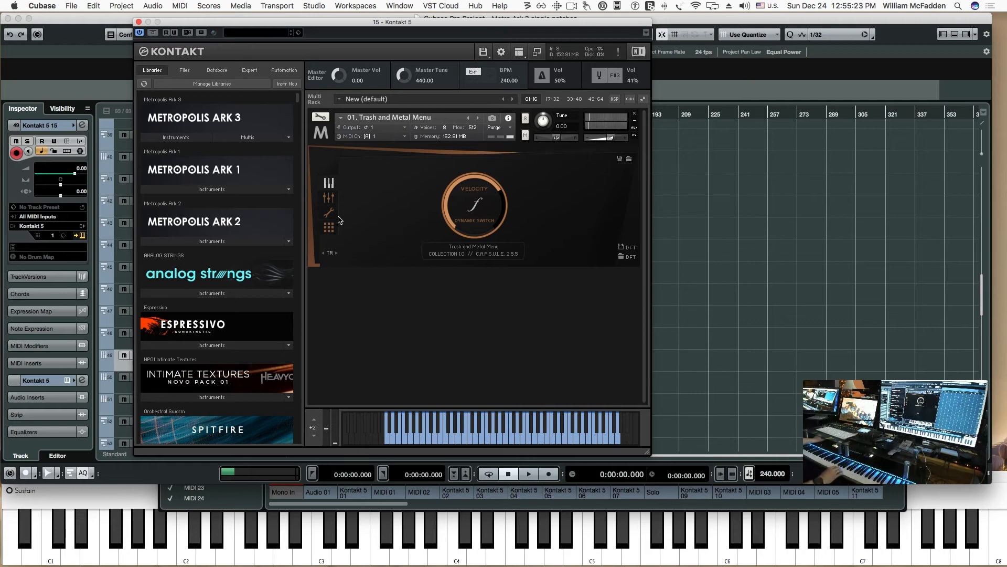
{"action": "left_click", "coordinate": [138, 22]}
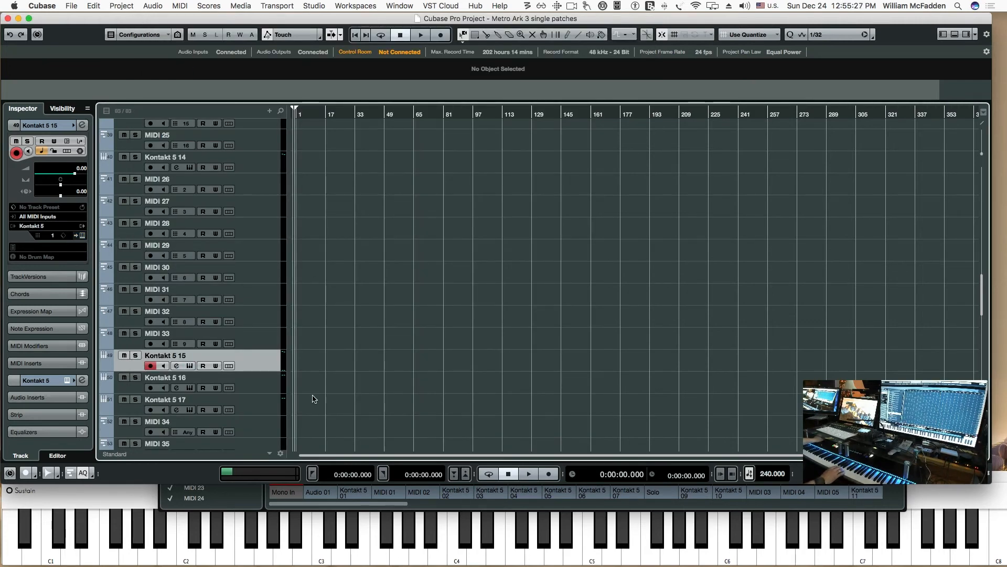
Select the Kontakt 5 16 track, open its instrument window fully in view and audition the Stick Ensemble patch.
{"action": "left_click", "coordinate": [259, 383]}
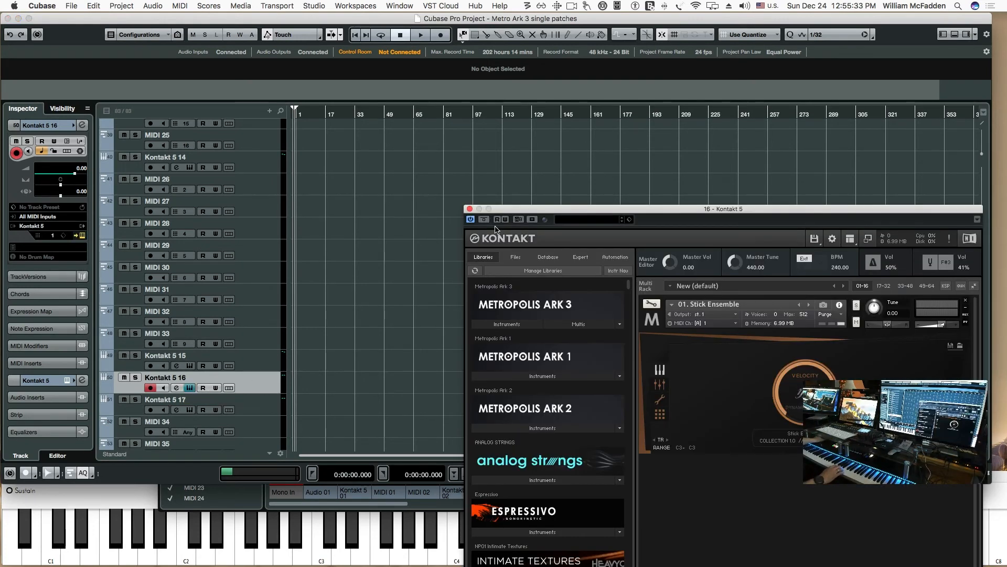
{"action": "left_click_drag", "start_coordinate": [580, 211], "coordinate": [413, 54]}
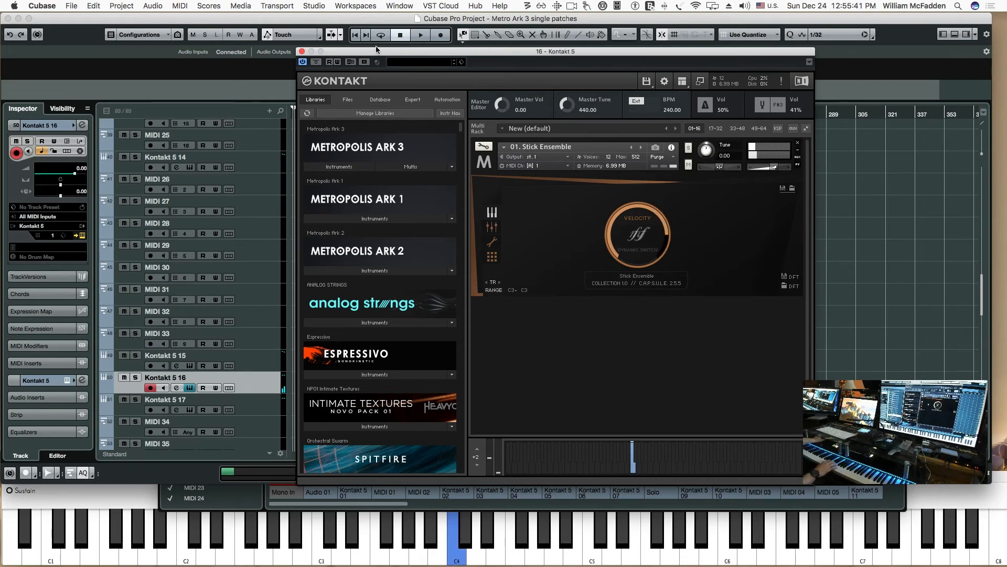
Swap the Stick Ensemble window for the Kontakt 5 17 track's instrument, then select the MIDI 34 track to audition the Okedo Daiko patches.
{"action": "left_click", "coordinate": [302, 51]}
{"action": "left_click", "coordinate": [260, 399]}
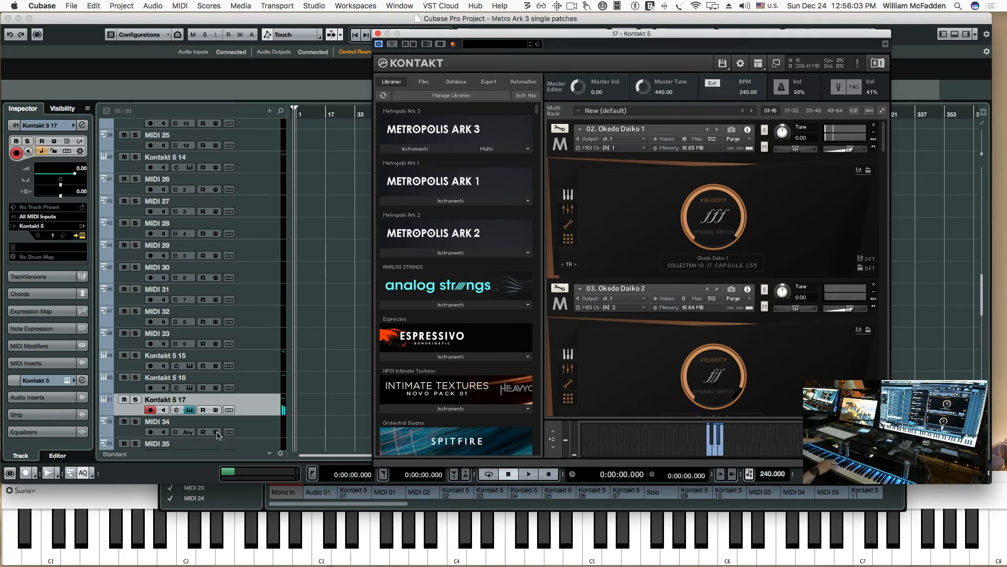
{"action": "left_click", "coordinate": [251, 429]}
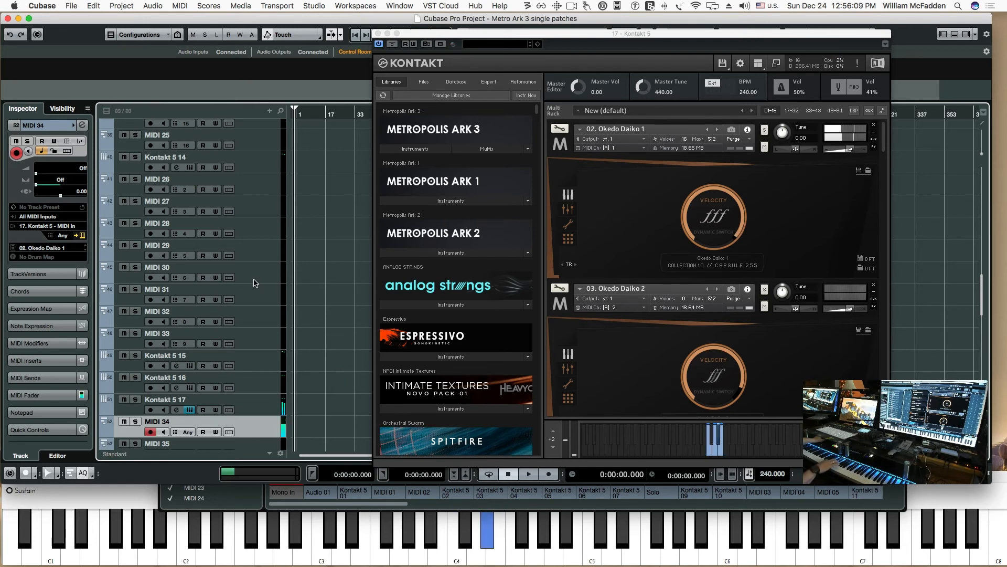
Select the MIDI 35 and MIDI 36 tracks in turn to audition the Okedo Daiko 3 and Wooden Wall patches.
{"action": "scroll", "coordinate": [254, 283], "scroll_direction": "down", "scroll_amount": 3}
{"action": "left_click", "coordinate": [263, 257]}
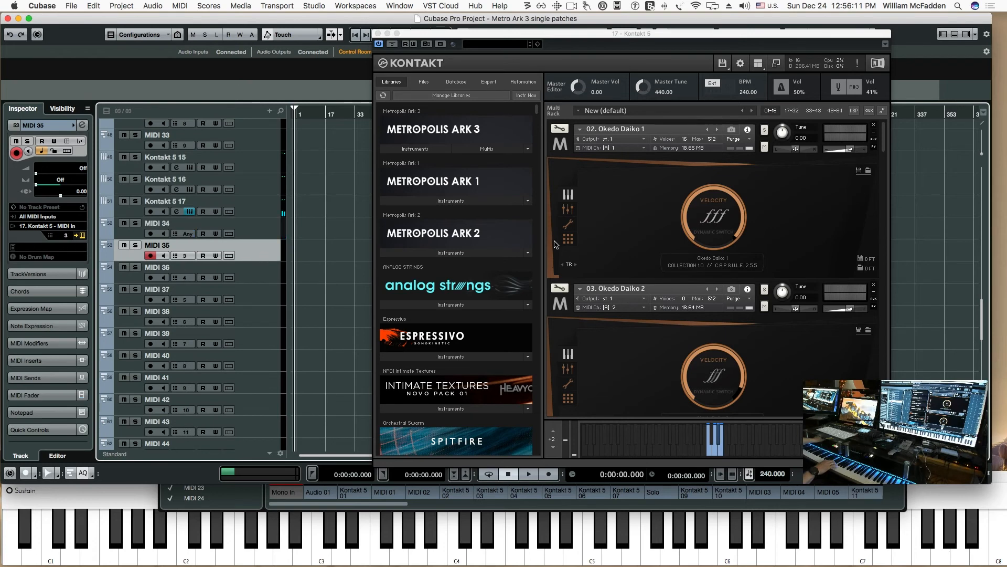
{"action": "scroll", "coordinate": [635, 238], "scroll_direction": "down", "scroll_amount": 5}
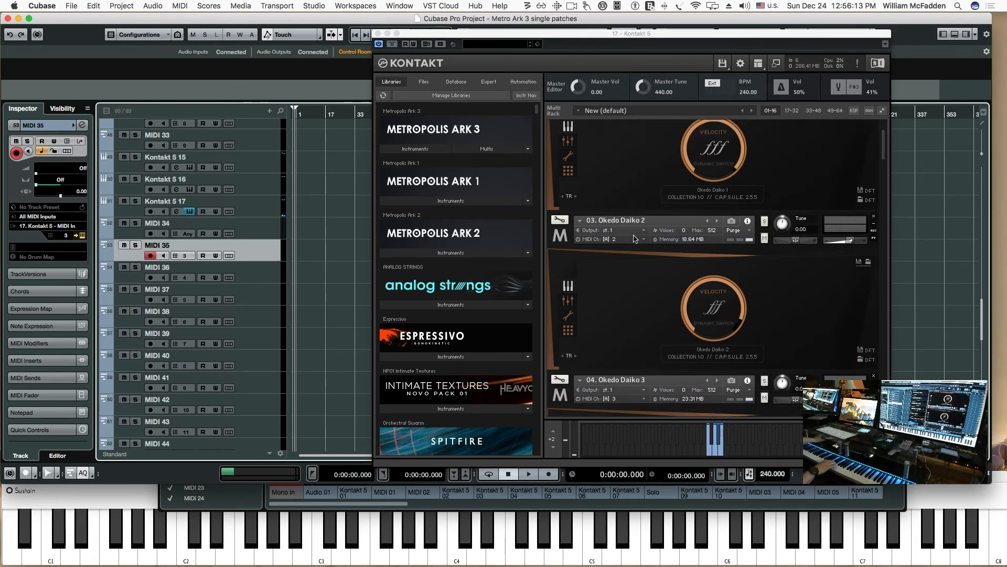
{"action": "scroll", "coordinate": [638, 241], "scroll_direction": "down", "scroll_amount": 5}
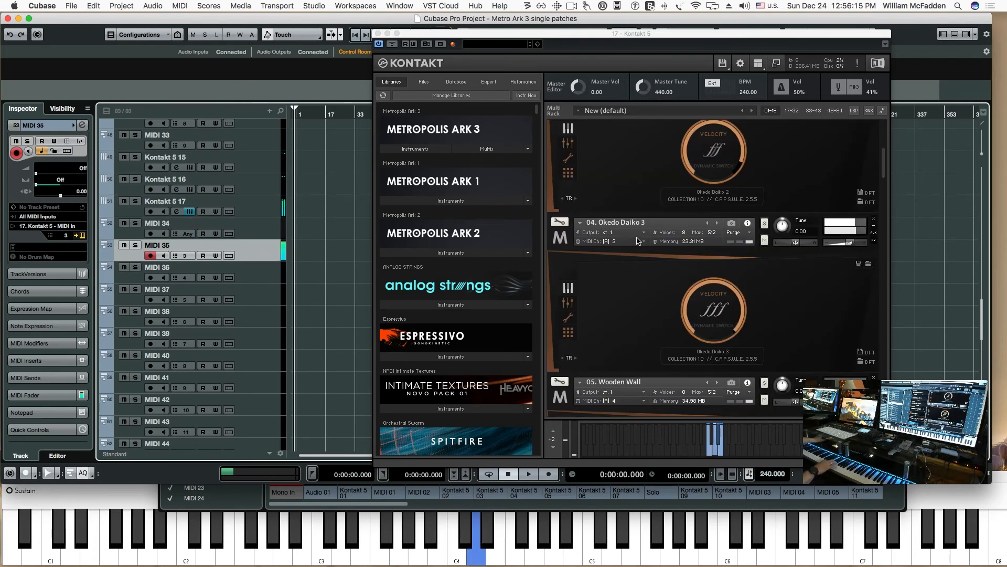
{"action": "left_click", "coordinate": [258, 279]}
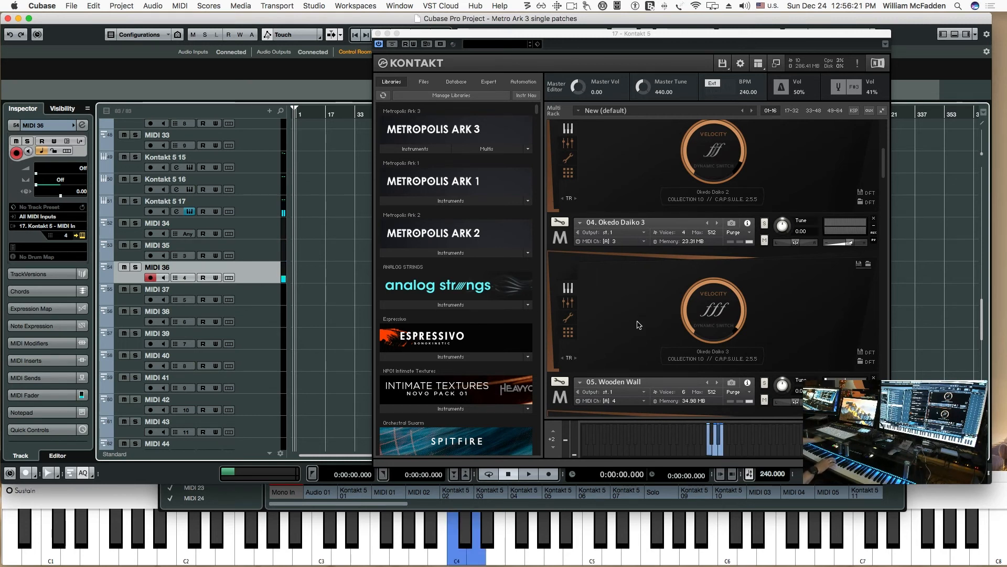
{"action": "scroll", "coordinate": [634, 313], "scroll_direction": "down", "scroll_amount": 5}
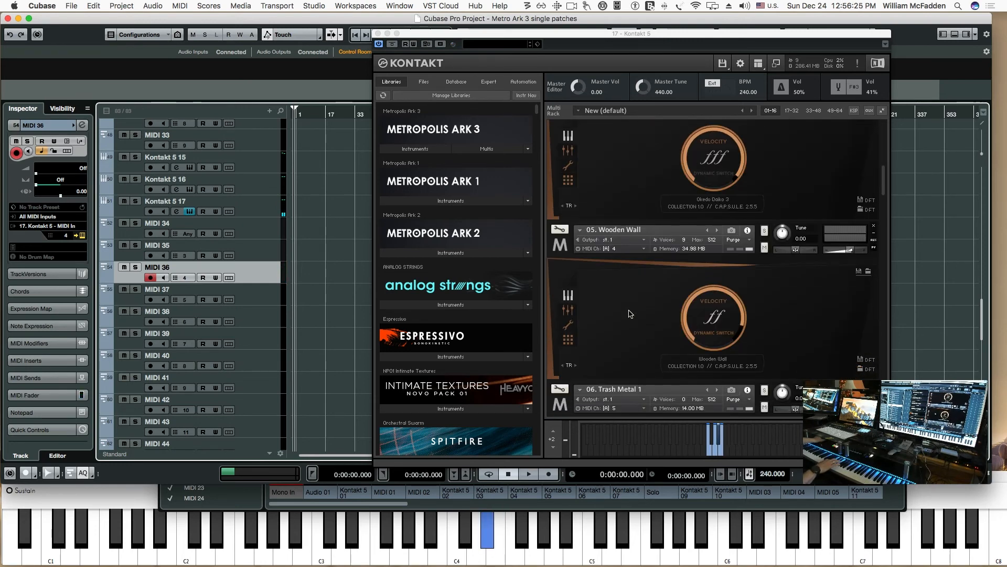
{"action": "scroll", "coordinate": [631, 313], "scroll_direction": "down", "scroll_amount": 4}
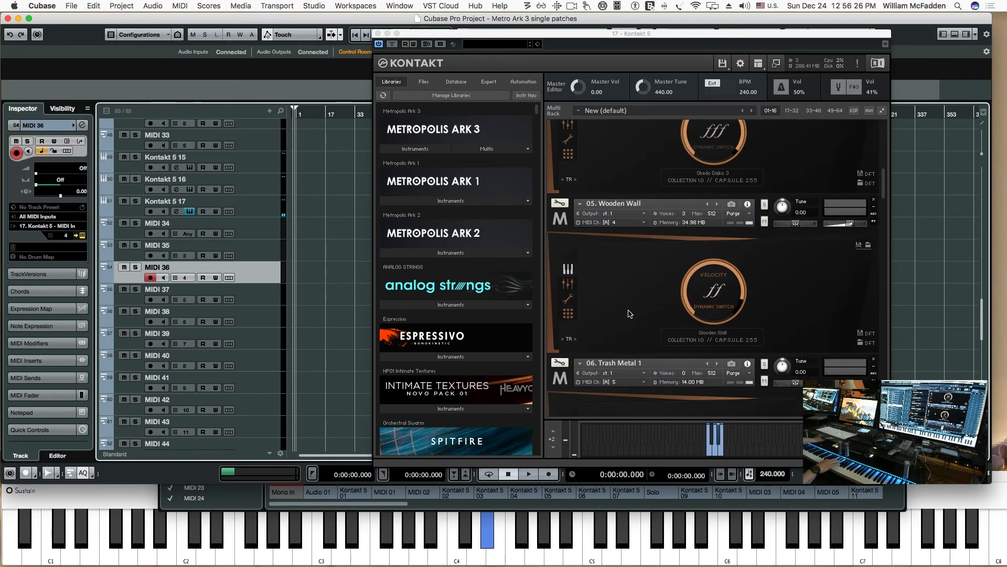
Select the MIDI 37 and MIDI 38 tracks in turn to audition the Trash Metal 1 and Trash Metal 2 patches.
{"action": "left_click", "coordinate": [261, 304]}
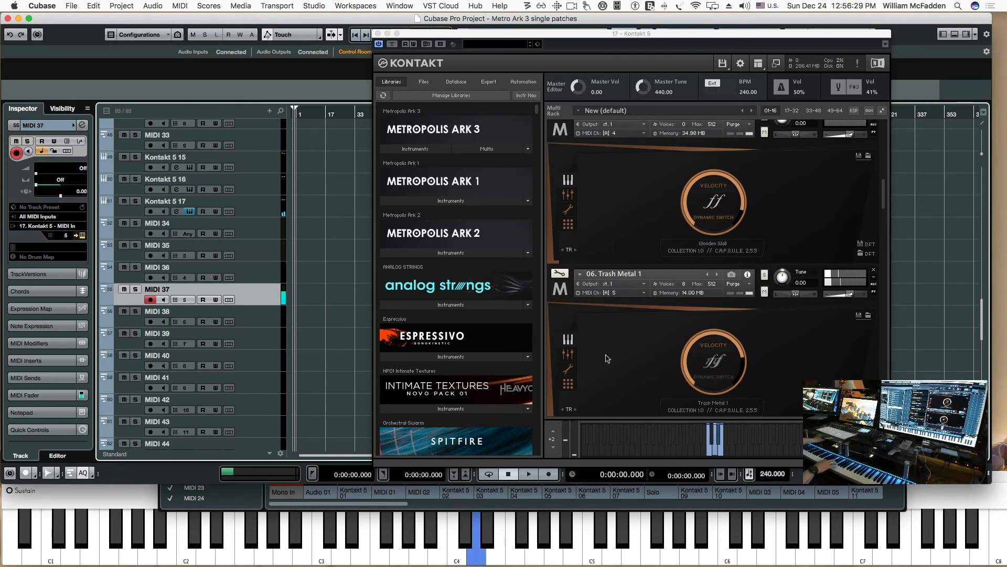
{"action": "scroll", "coordinate": [622, 354], "scroll_direction": "down", "scroll_amount": 5}
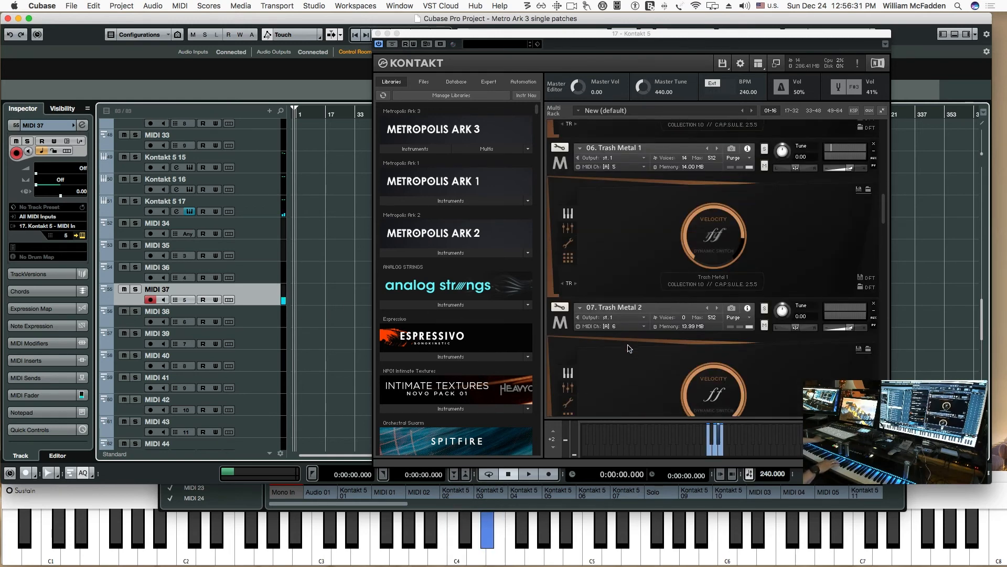
{"action": "left_click", "coordinate": [248, 322]}
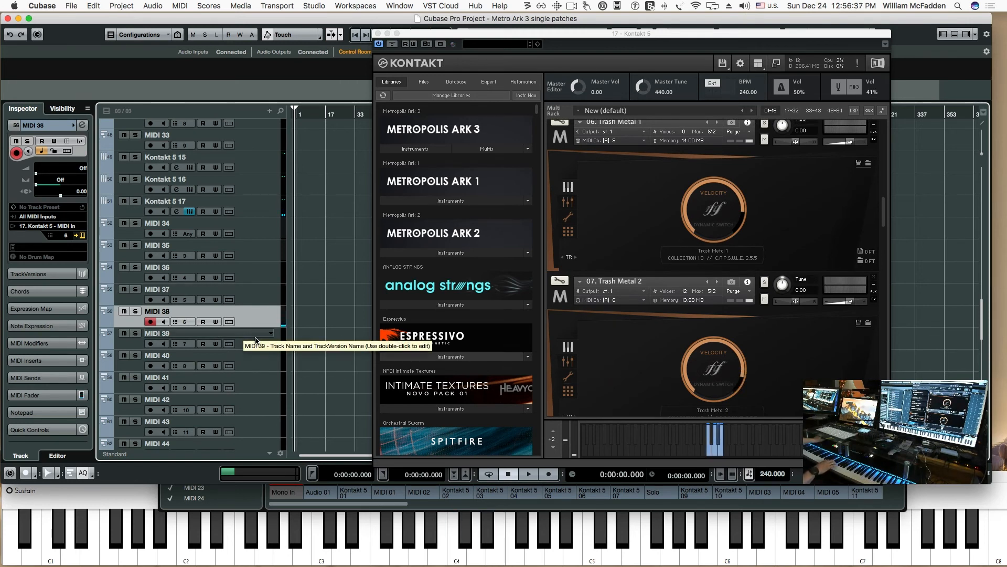
Select the MIDI 39 and MIDI 40 tracks in turn to audition the Trash Metal 3 and Trash Metal 4 patches.
{"action": "left_click", "coordinate": [255, 339]}
{"action": "scroll", "coordinate": [586, 326], "scroll_direction": "down", "scroll_amount": 3}
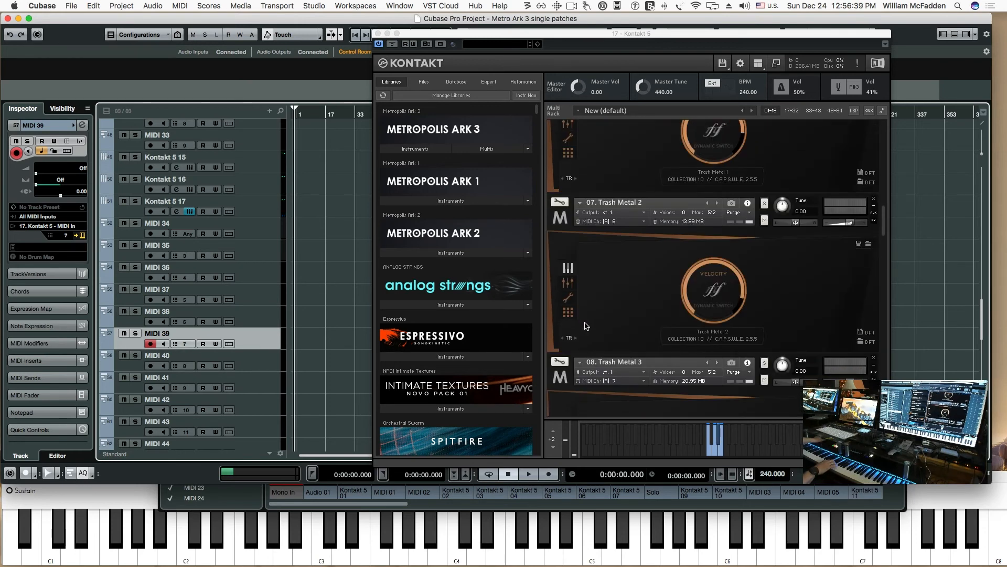
{"action": "scroll", "coordinate": [587, 326], "scroll_direction": "down", "scroll_amount": 5}
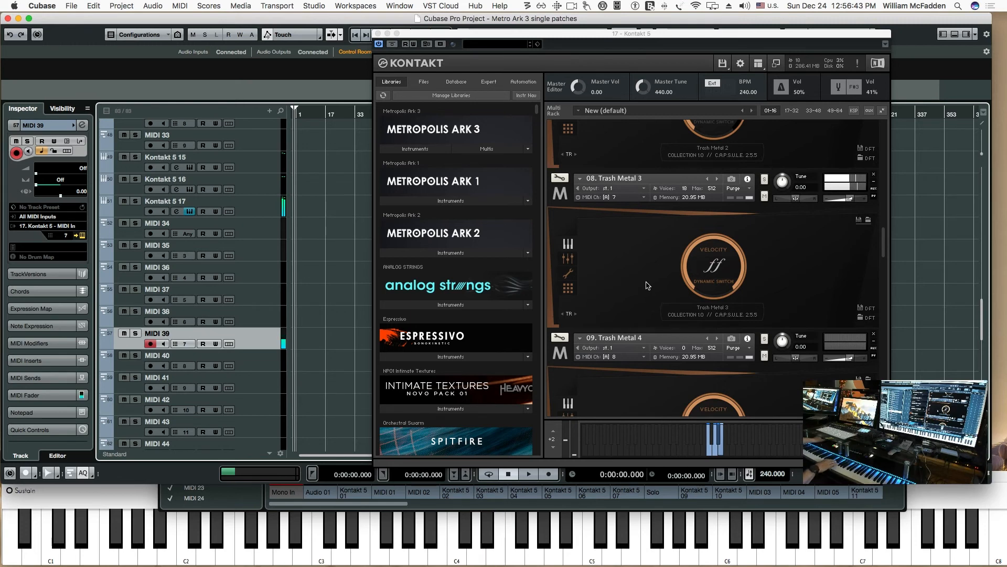
{"action": "key", "text": "Down"}
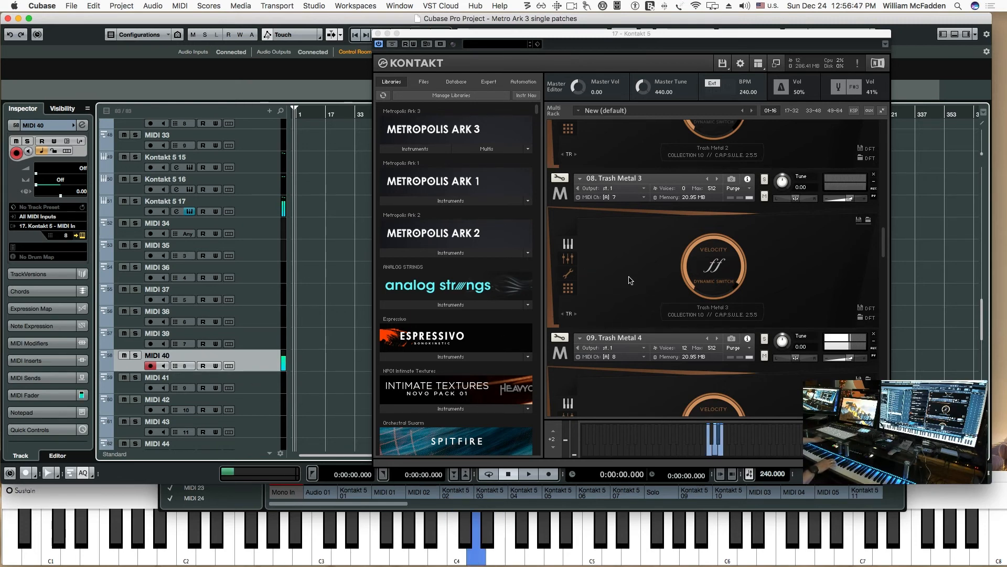
{"action": "scroll", "coordinate": [630, 279], "scroll_direction": "down", "scroll_amount": 2}
{"action": "scroll", "coordinate": [630, 279], "scroll_direction": "down", "scroll_amount": 3}
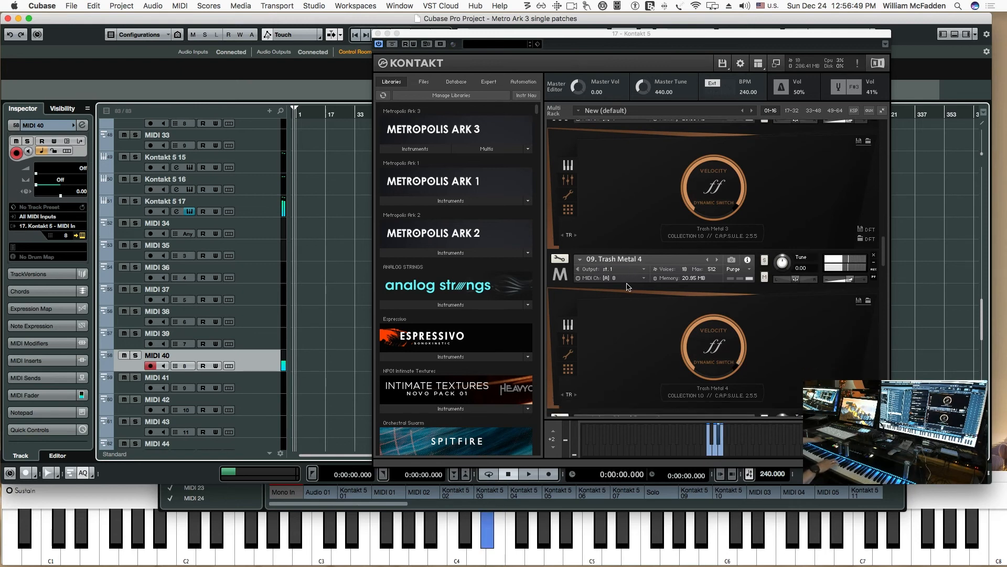
Select the MIDI 41 and MIDI 42 tracks in turn to audition the Low Metal Percussion and Metal Clacks 1 patches.
{"action": "left_click", "coordinate": [268, 381]}
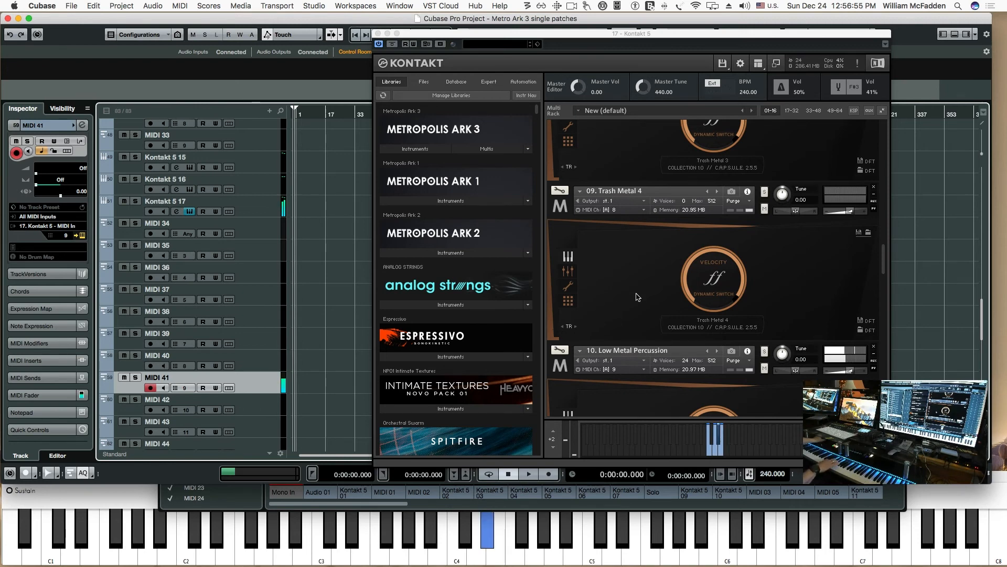
{"action": "scroll", "coordinate": [638, 297], "scroll_direction": "down", "scroll_amount": 5}
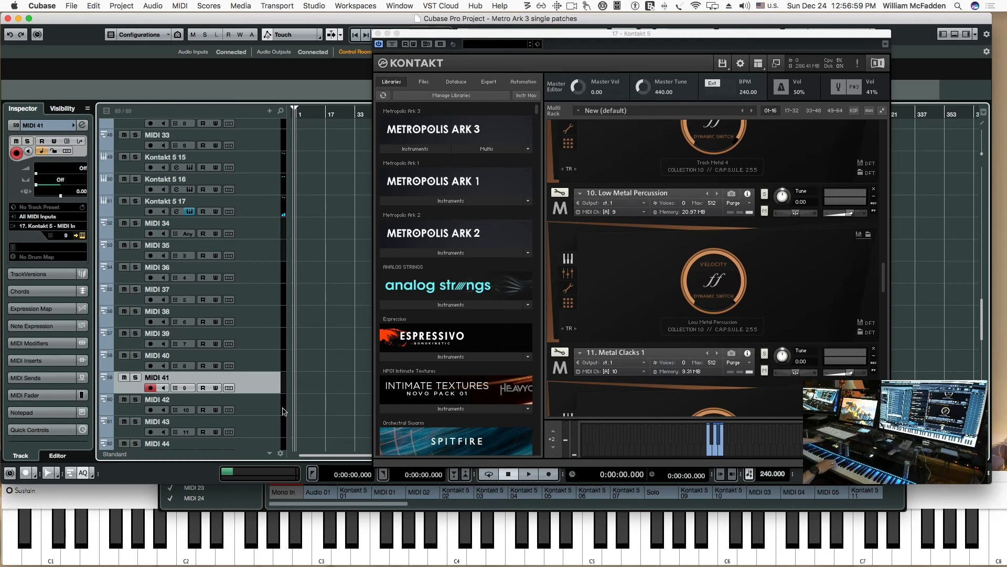
{"action": "left_click", "coordinate": [265, 412]}
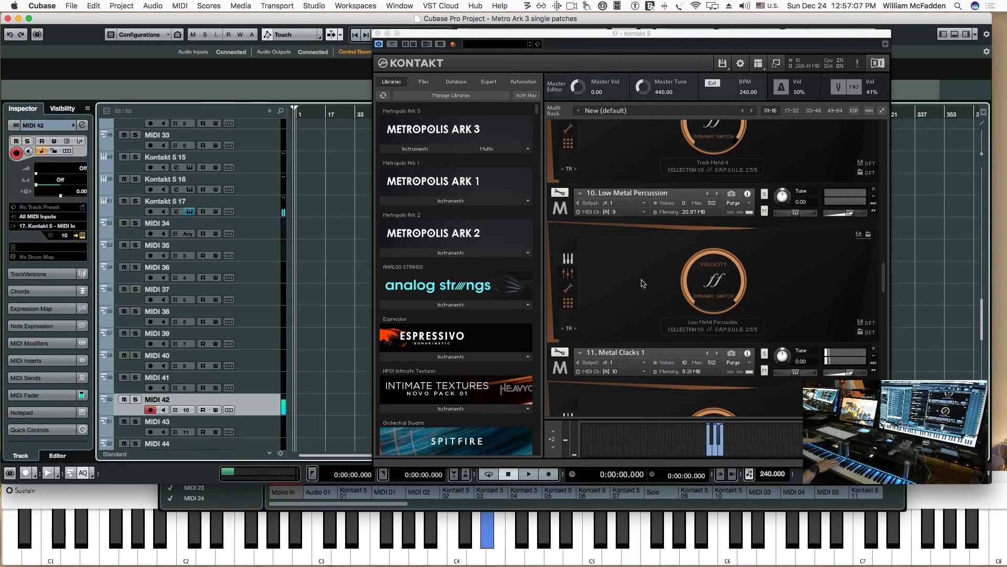
{"action": "scroll", "coordinate": [613, 273], "scroll_direction": "down", "scroll_amount": 5}
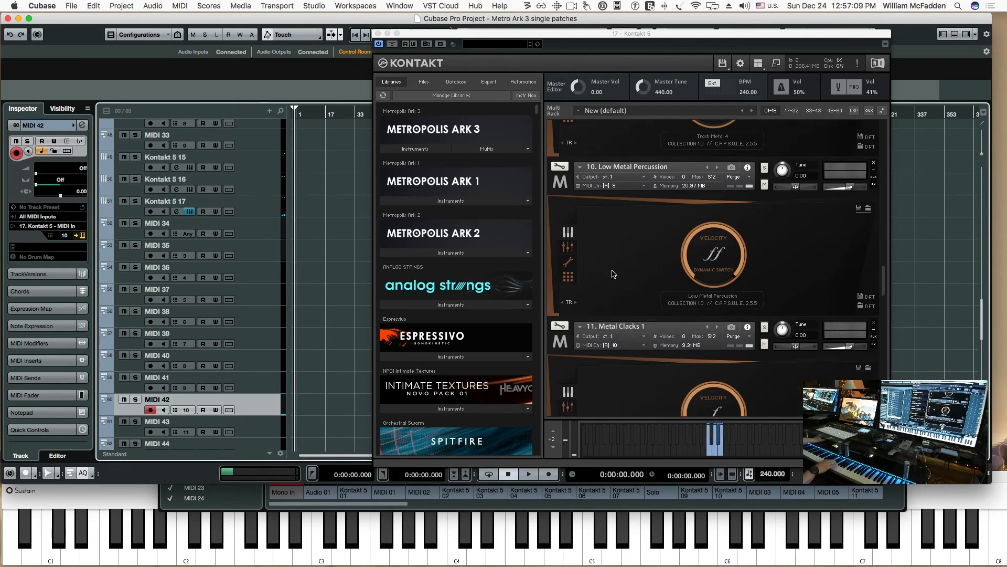
{"action": "scroll", "coordinate": [617, 279], "scroll_direction": "down", "scroll_amount": 2}
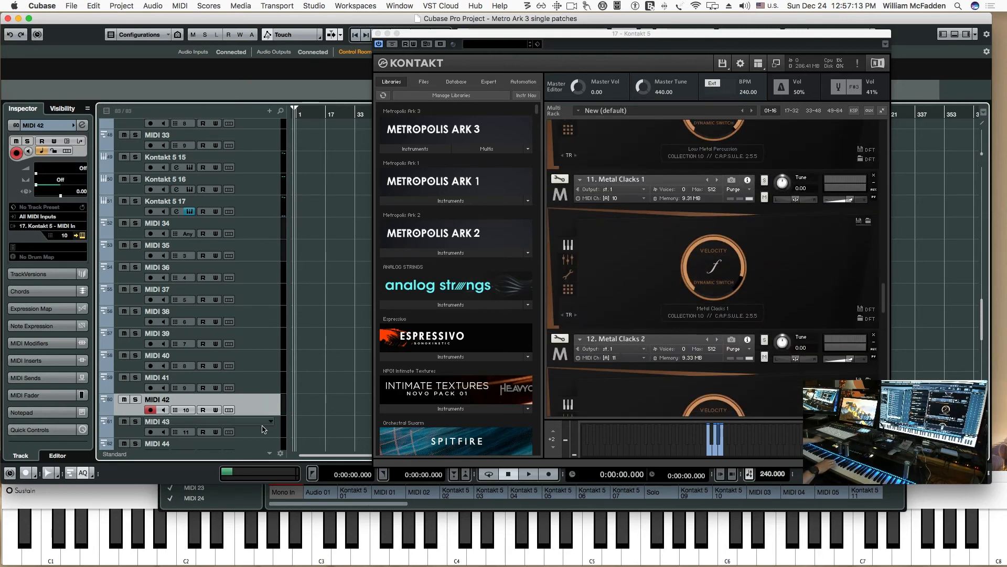
Select the MIDI 43 and MIDI 44 tracks in turn to audition the Metal Clacks 2 and Metal Clacks 3 patches.
{"action": "key", "text": "Down"}
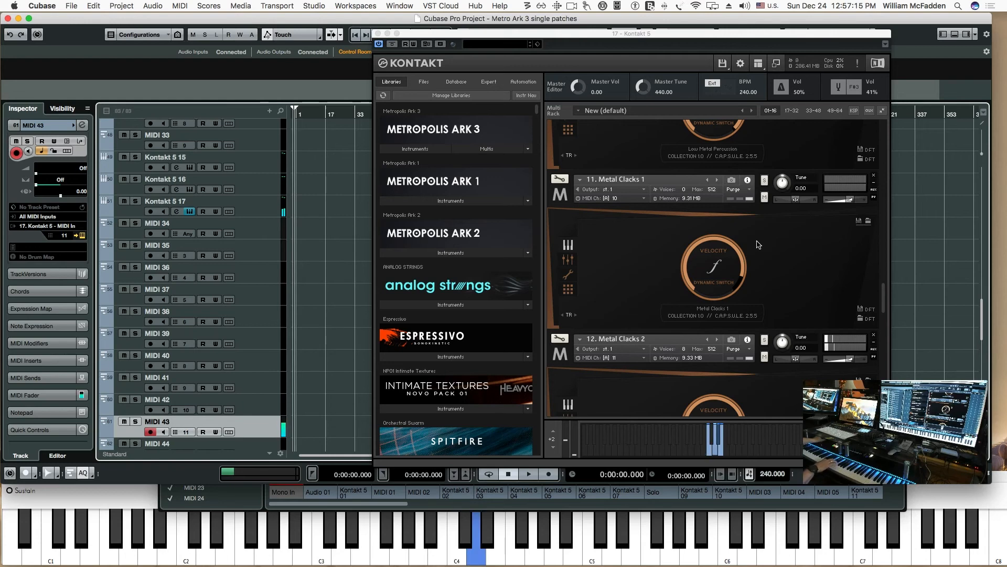
{"action": "scroll", "coordinate": [705, 254], "scroll_direction": "down", "scroll_amount": 10}
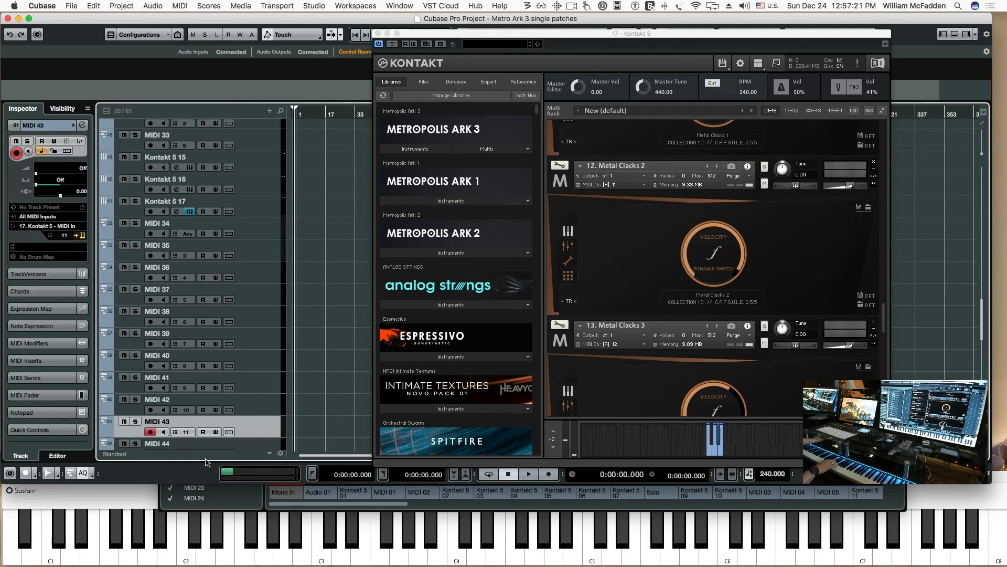
{"action": "left_click", "coordinate": [245, 449]}
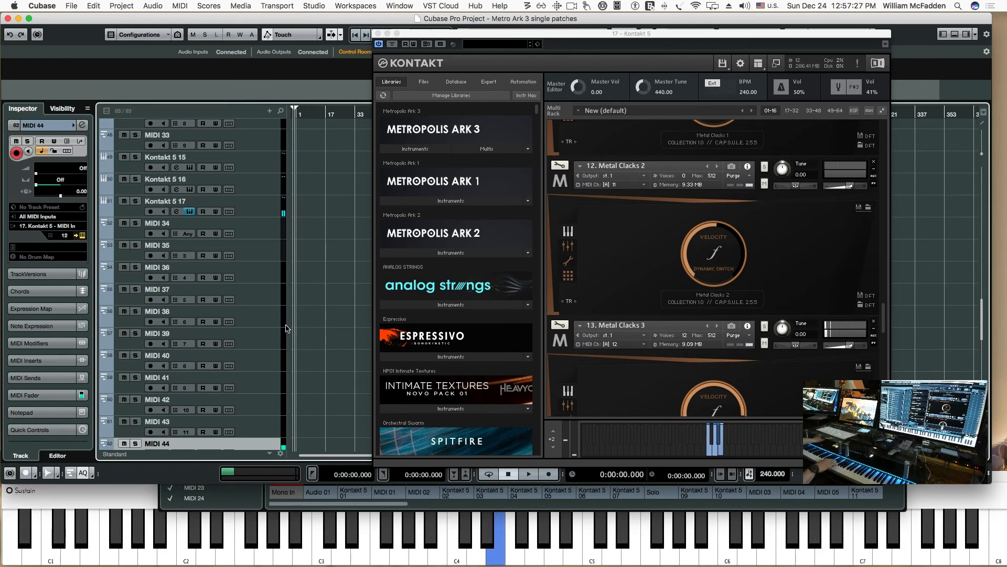
Select the MIDI 45 track and bring the Metal Clacks 4 patch into view in the Kontakt rack while auditioning it.
{"action": "scroll", "coordinate": [235, 276], "scroll_direction": "down", "scroll_amount": 6}
{"action": "scroll", "coordinate": [235, 275], "scroll_direction": "up", "scroll_amount": 3}
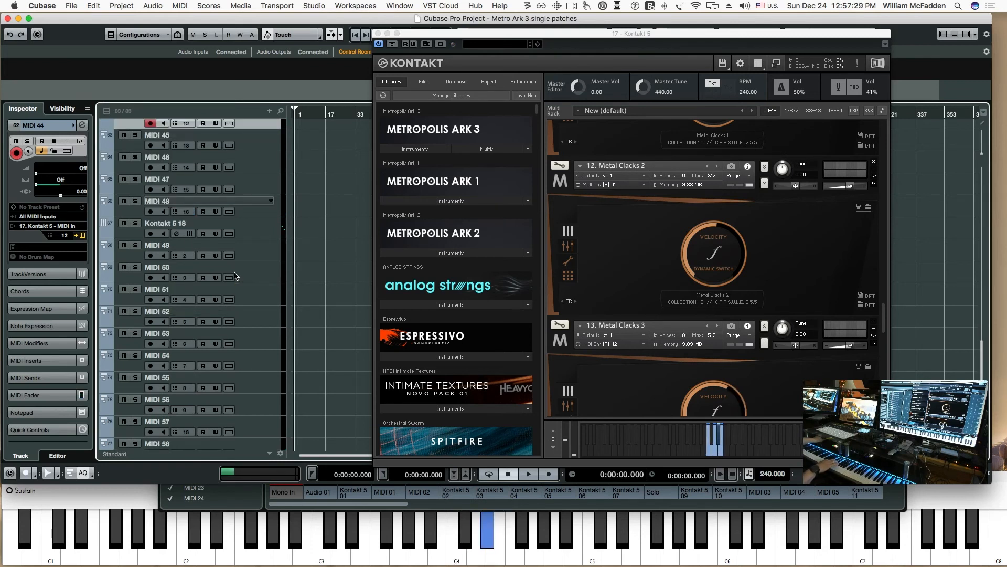
{"action": "left_click", "coordinate": [256, 212]}
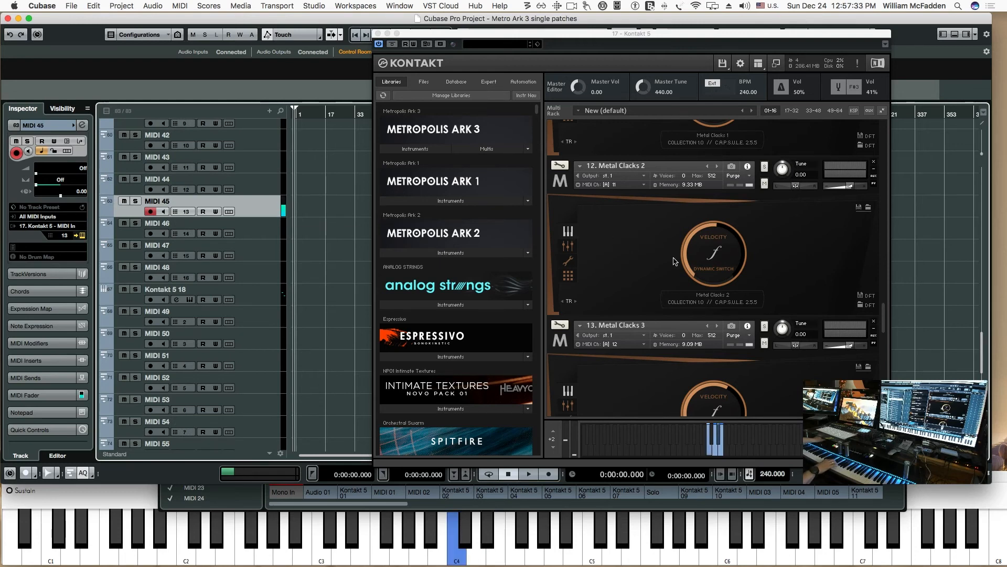
{"action": "scroll", "coordinate": [674, 260], "scroll_direction": "down", "scroll_amount": 1}
{"action": "scroll", "coordinate": [674, 261], "scroll_direction": "down", "scroll_amount": 3}
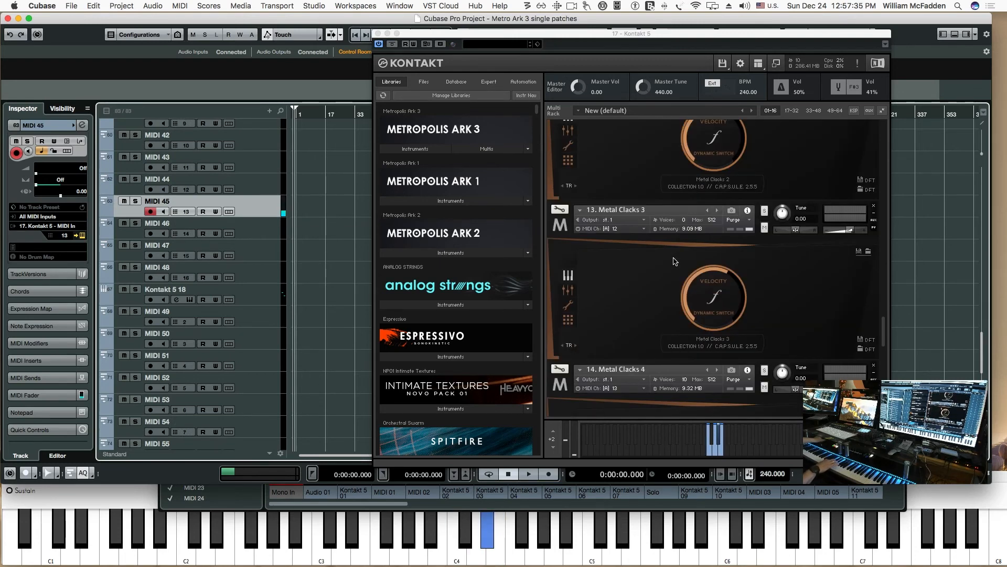
{"action": "scroll", "coordinate": [665, 262], "scroll_direction": "down", "scroll_amount": 2}
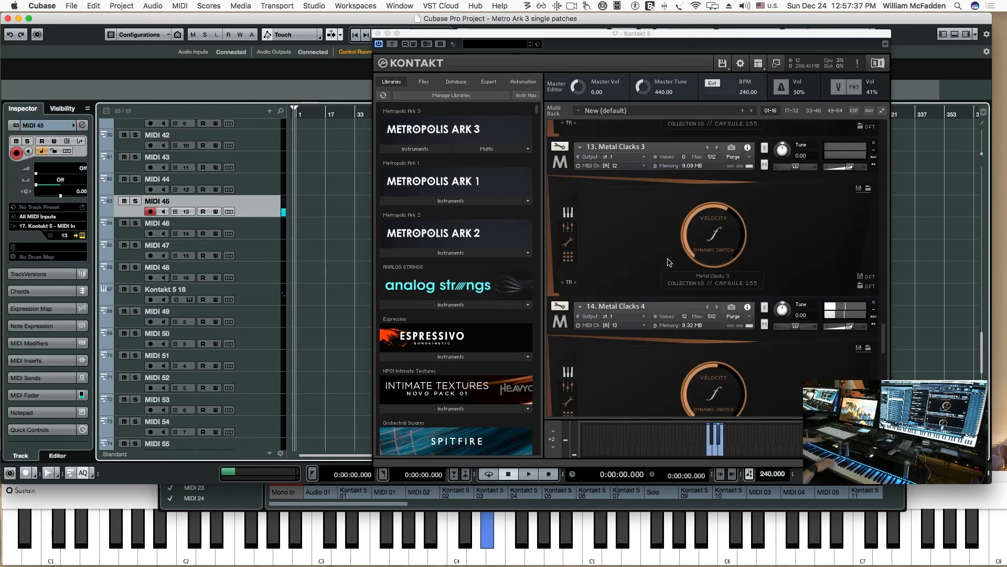
{"action": "scroll", "coordinate": [665, 262], "scroll_direction": "down", "scroll_amount": 3}
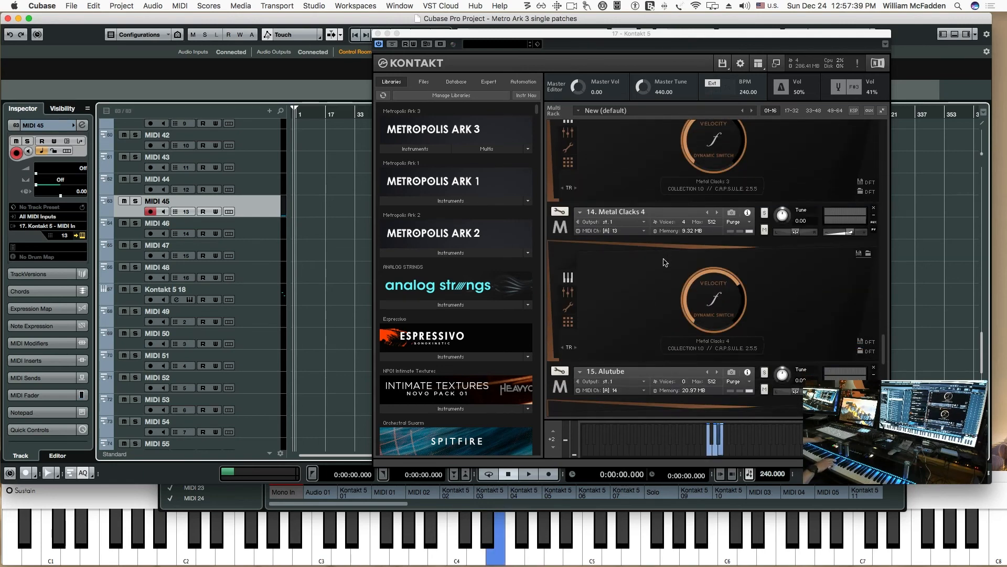
{"action": "scroll", "coordinate": [665, 262], "scroll_direction": "down", "scroll_amount": 1}
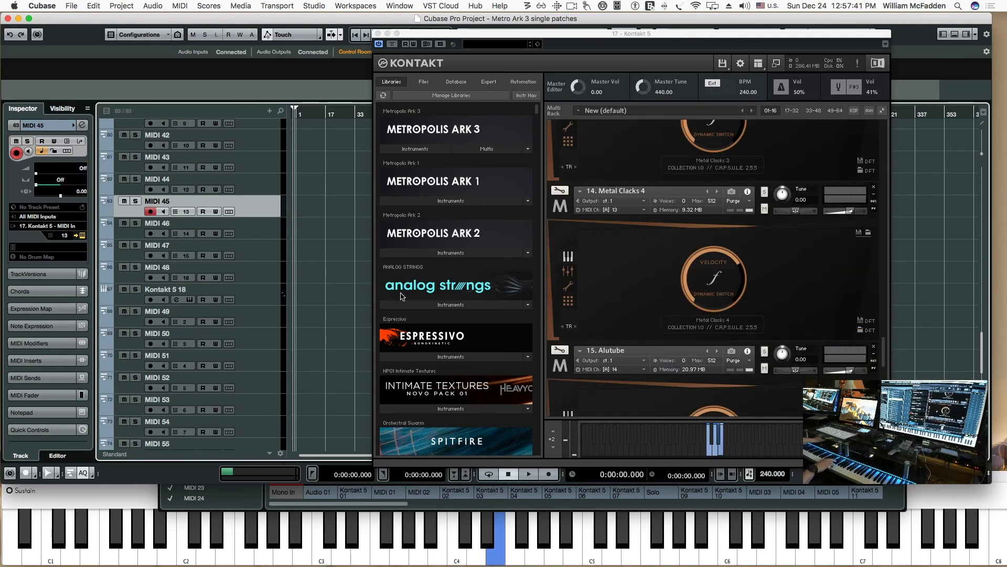
Select the MIDI 46 and MIDI 47 tracks in turn to audition the Alutube and Alutube Thundersheet patches.
{"action": "left_click", "coordinate": [259, 236]}
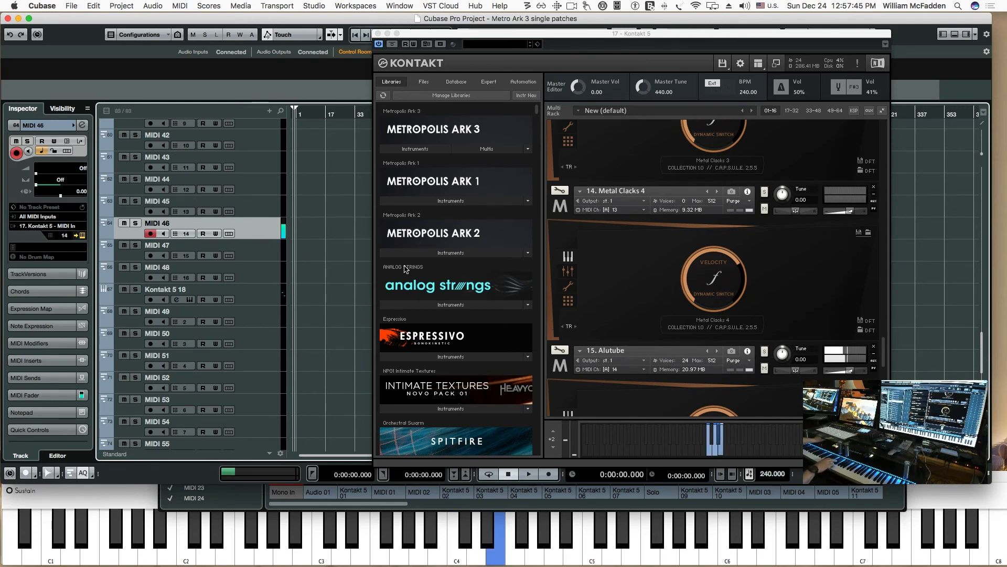
{"action": "left_click", "coordinate": [274, 256]}
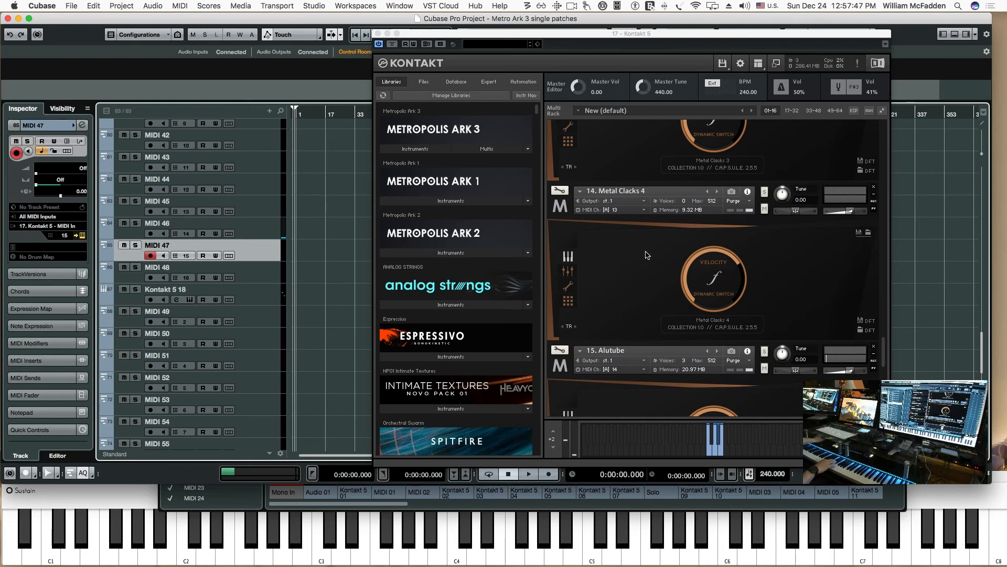
{"action": "scroll", "coordinate": [647, 255], "scroll_direction": "down", "scroll_amount": 1}
{"action": "scroll", "coordinate": [647, 255], "scroll_direction": "down", "scroll_amount": 5}
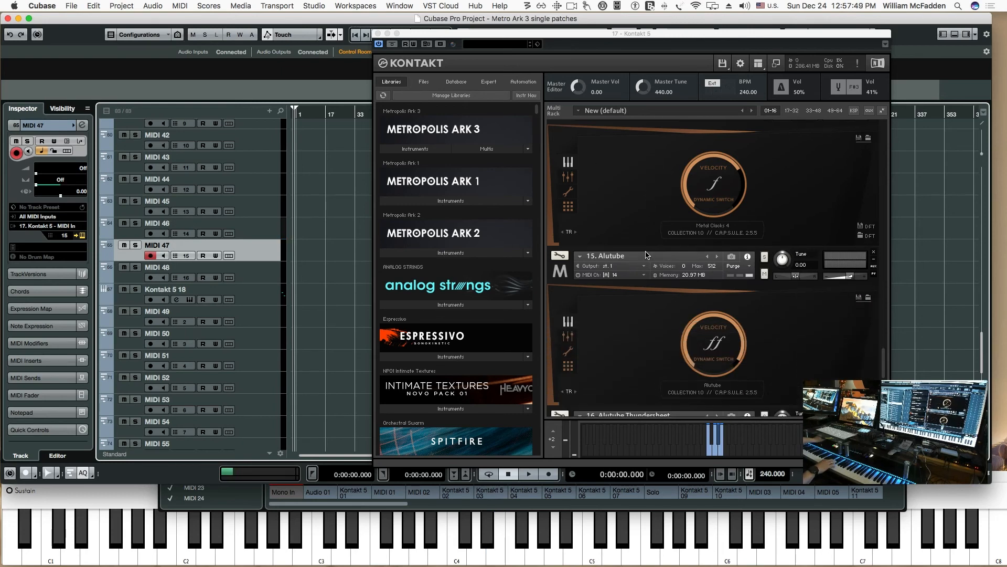
{"action": "scroll", "coordinate": [650, 257], "scroll_direction": "down", "scroll_amount": 4}
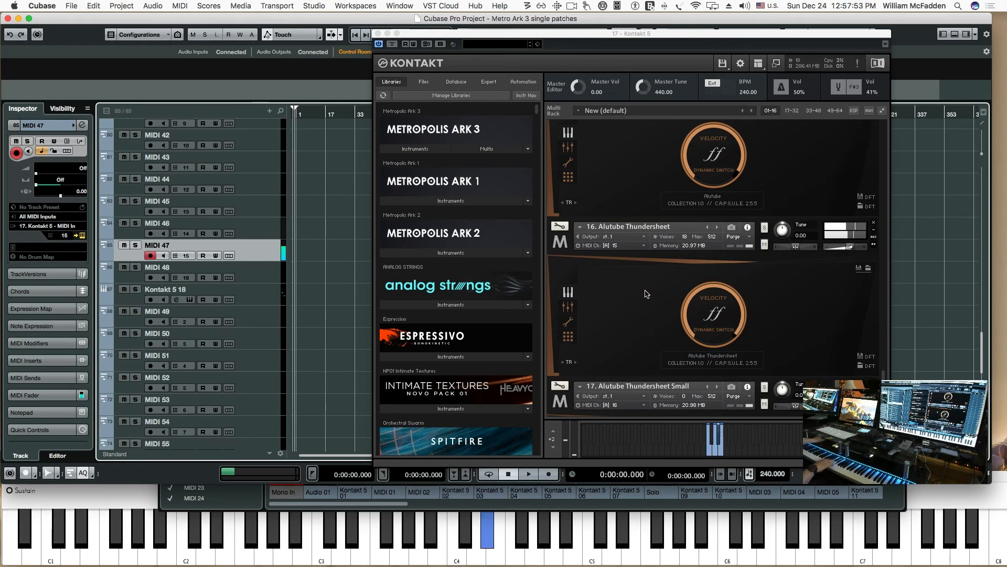
Select the MIDI 48 track and audition the Alutube Thundersheet Small patch with its panel in view.
{"action": "left_click", "coordinate": [263, 280]}
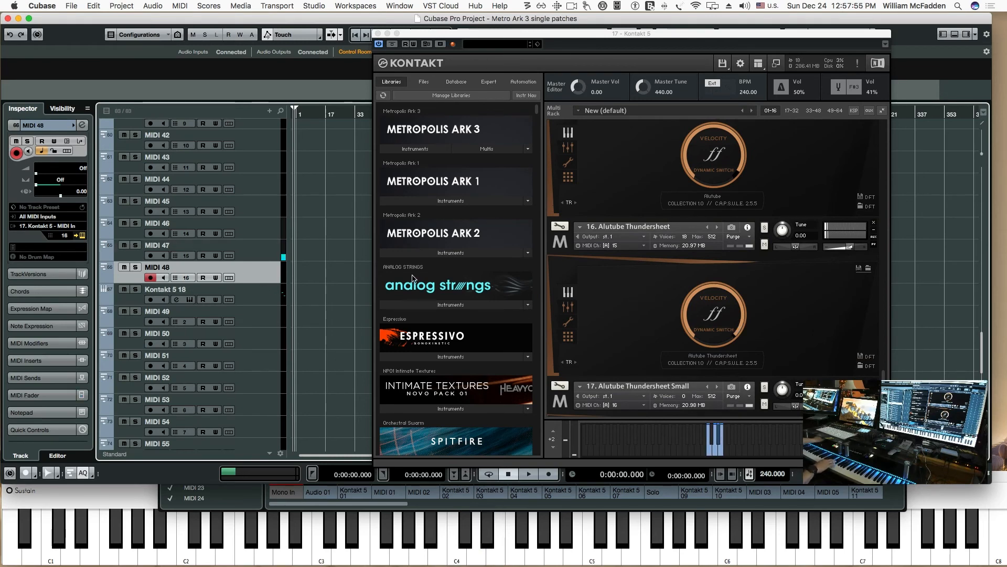
{"action": "scroll", "coordinate": [651, 272], "scroll_direction": "down", "scroll_amount": 3}
{"action": "scroll", "coordinate": [651, 272], "scroll_direction": "down", "scroll_amount": 2}
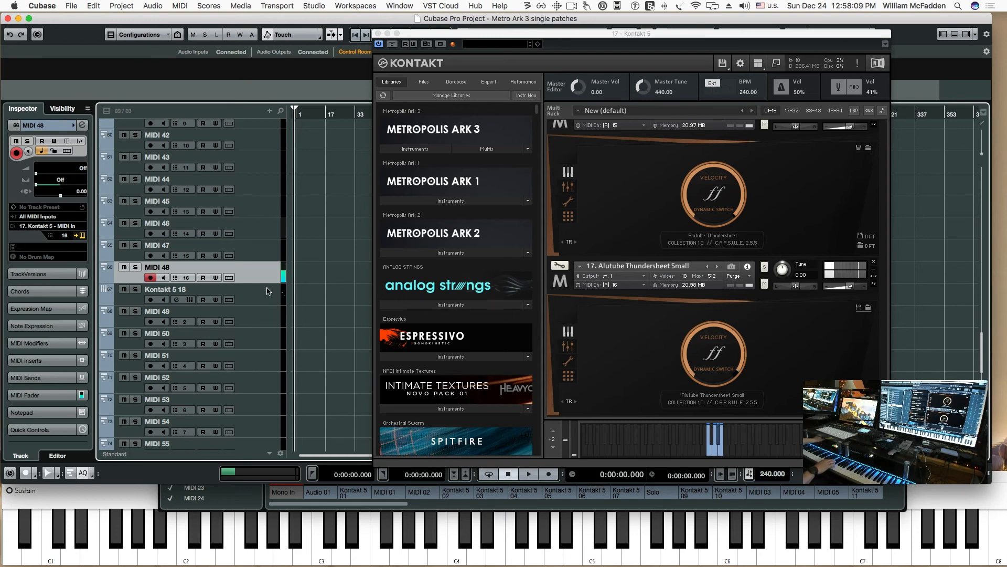
Switch to the Kontakt 18 instance and select the Kontakt 5 18 and MIDI 49 tracks in turn to audition Plastic Tube 1 and 2.
{"action": "left_click", "coordinate": [378, 33]}
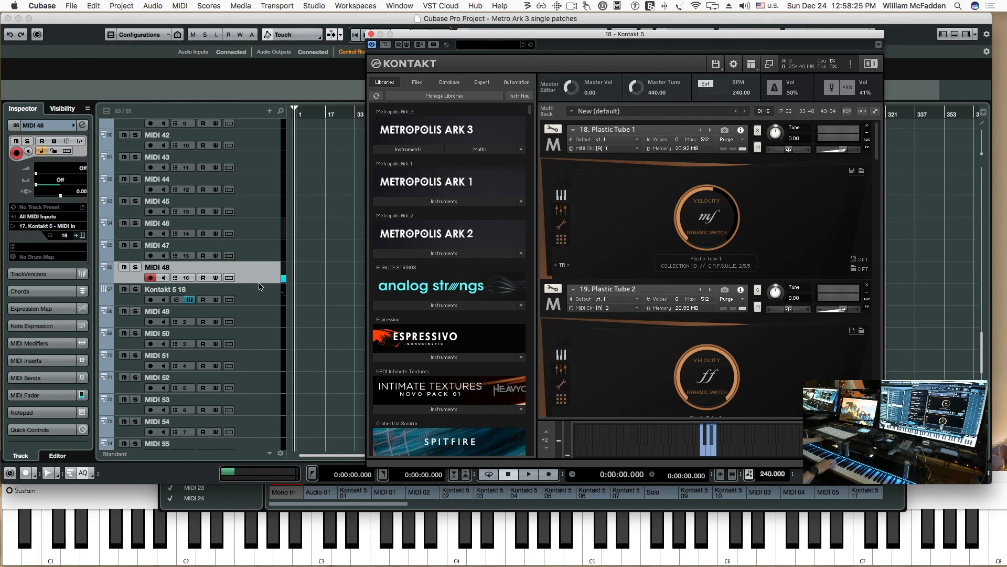
{"action": "left_click", "coordinate": [263, 300]}
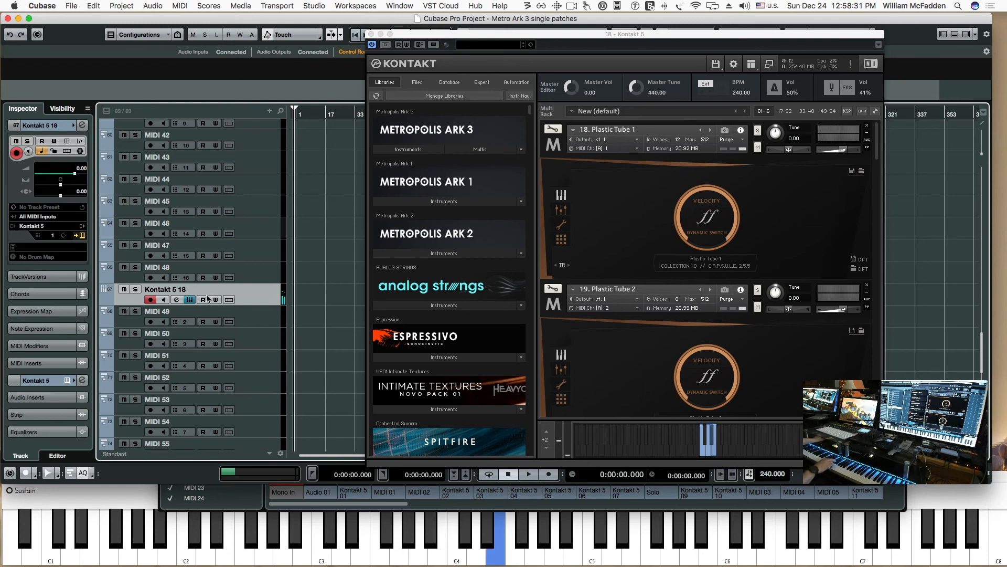
{"action": "left_click", "coordinate": [245, 315]}
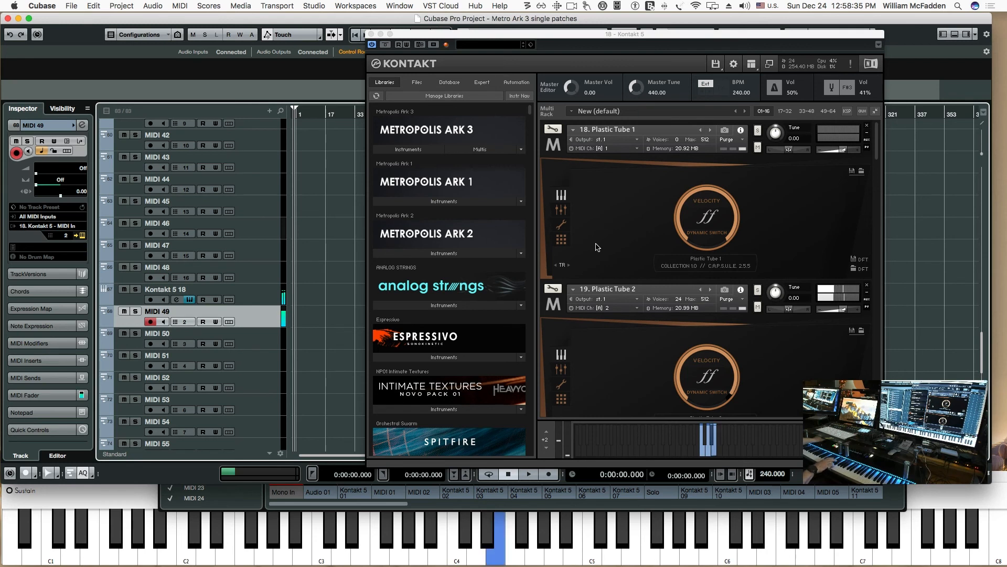
Select the MIDI 50 track and audition the Plastic Tube 3 patch with its header in view in the rack.
{"action": "left_click", "coordinate": [256, 341]}
{"action": "scroll", "coordinate": [598, 269], "scroll_direction": "down", "scroll_amount": 4}
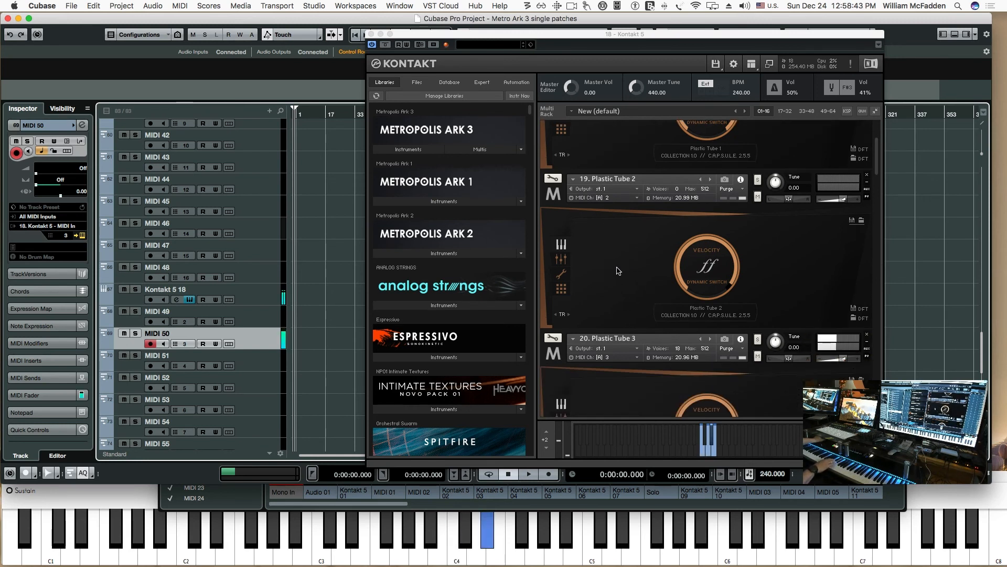
{"action": "scroll", "coordinate": [619, 270], "scroll_direction": "down", "scroll_amount": 1}
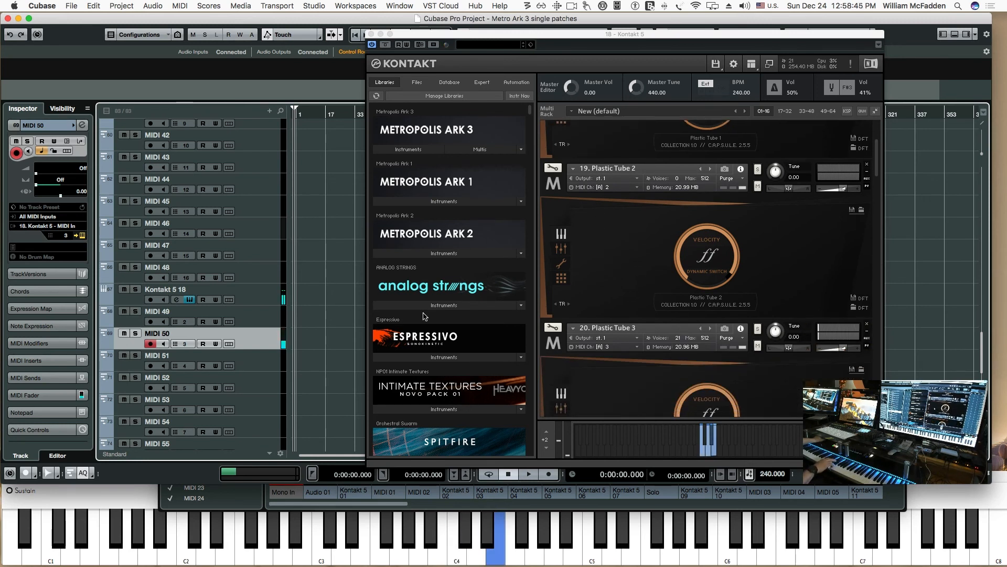
Select the MIDI 51 track and bring the Plastic Tube 4 patch into view in the Kontakt rack while auditioning it.
{"action": "left_click", "coordinate": [350, 358]}
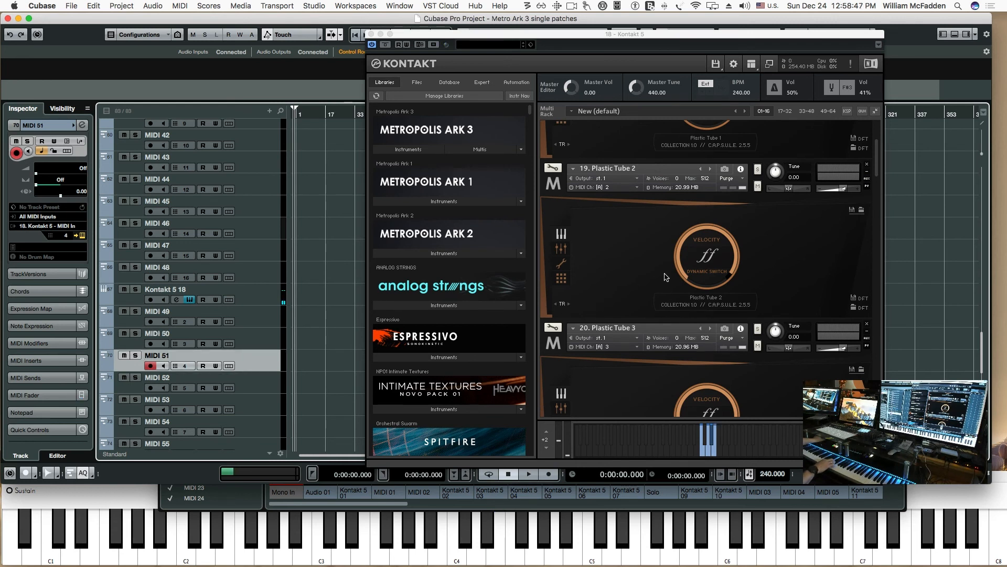
{"action": "scroll", "coordinate": [666, 277], "scroll_direction": "down", "scroll_amount": 2}
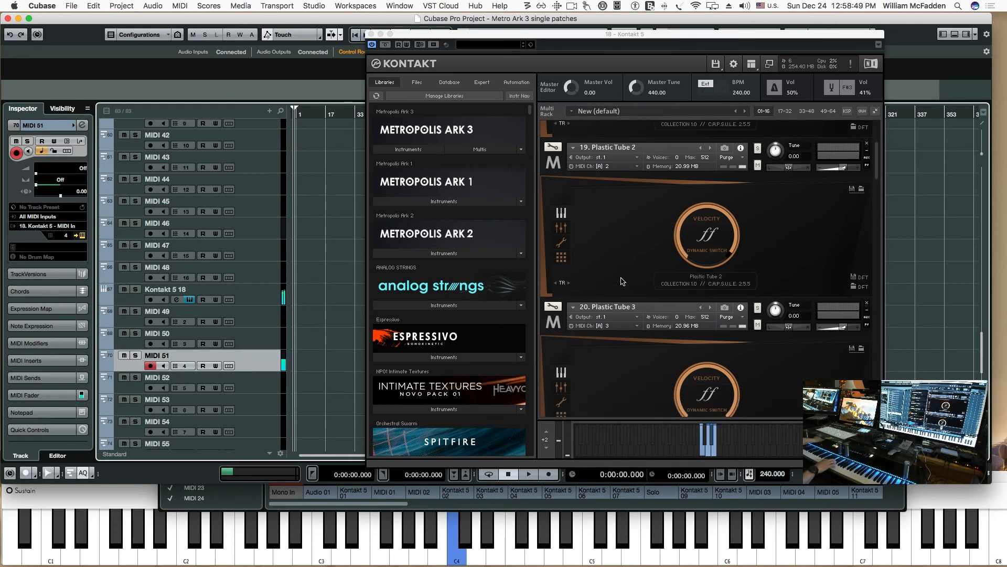
{"action": "scroll", "coordinate": [614, 265], "scroll_direction": "down", "scroll_amount": 7}
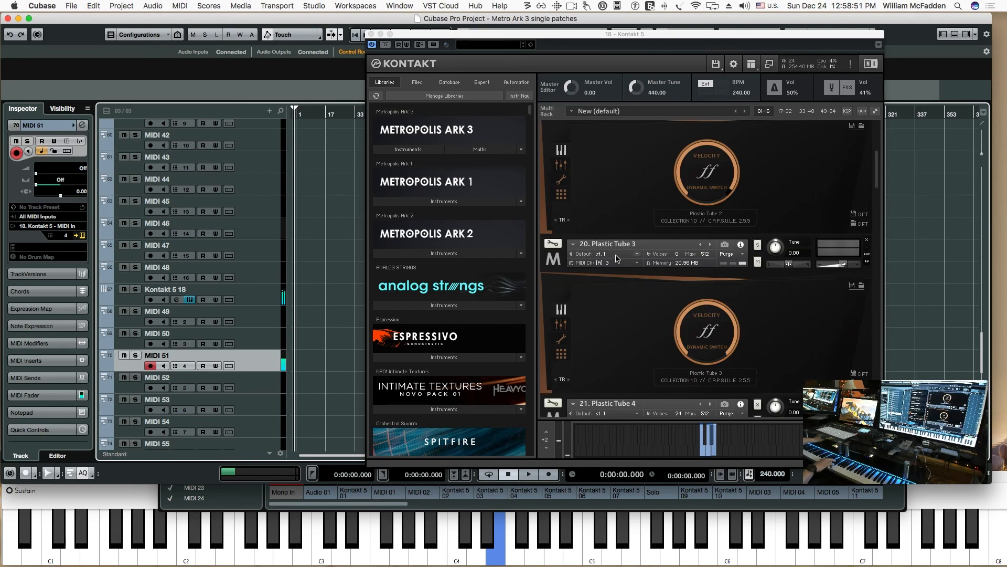
{"action": "scroll", "coordinate": [617, 258], "scroll_direction": "down", "scroll_amount": 10}
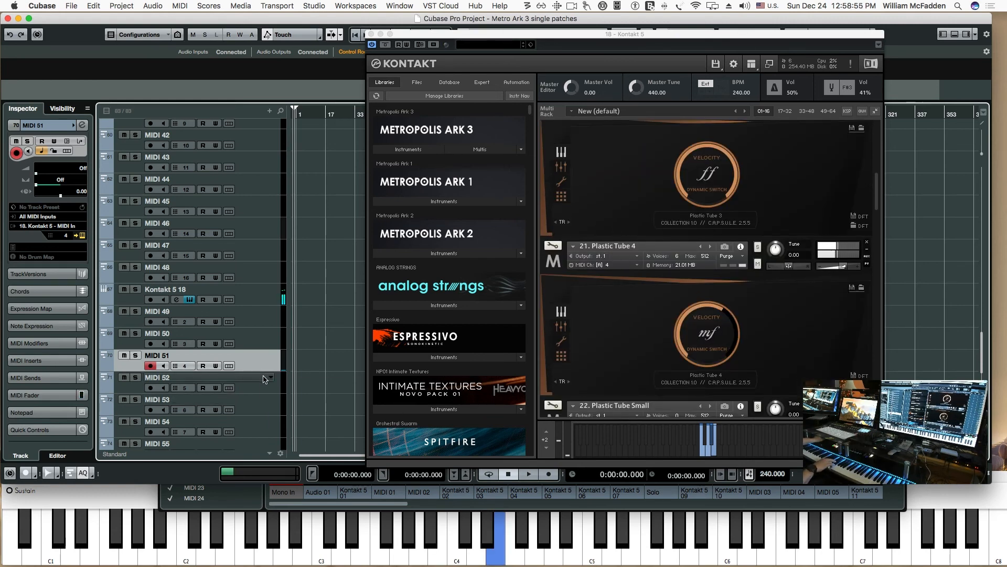
Select the MIDI 52 and MIDI 53 tracks in turn to audition the Plastic Tube Small and Plastic Tube Clack Big patches.
{"action": "left_click", "coordinate": [264, 379]}
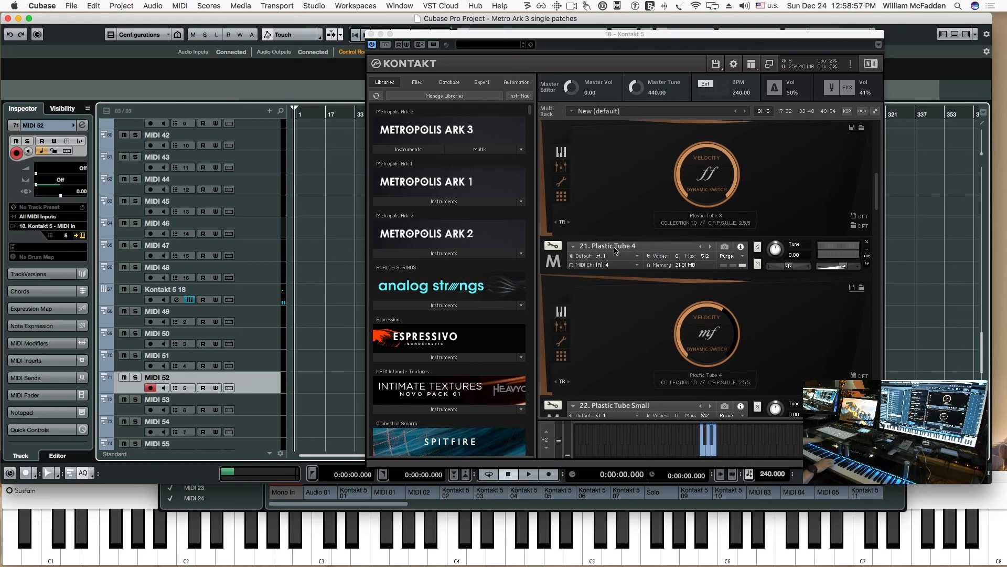
{"action": "scroll", "coordinate": [615, 250], "scroll_direction": "down", "scroll_amount": 2}
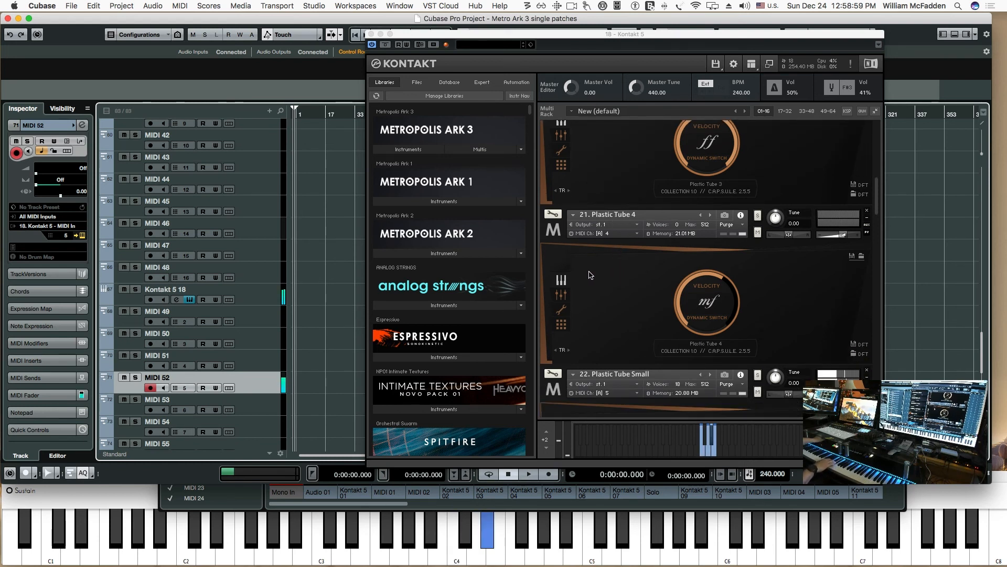
{"action": "key", "text": "Down"}
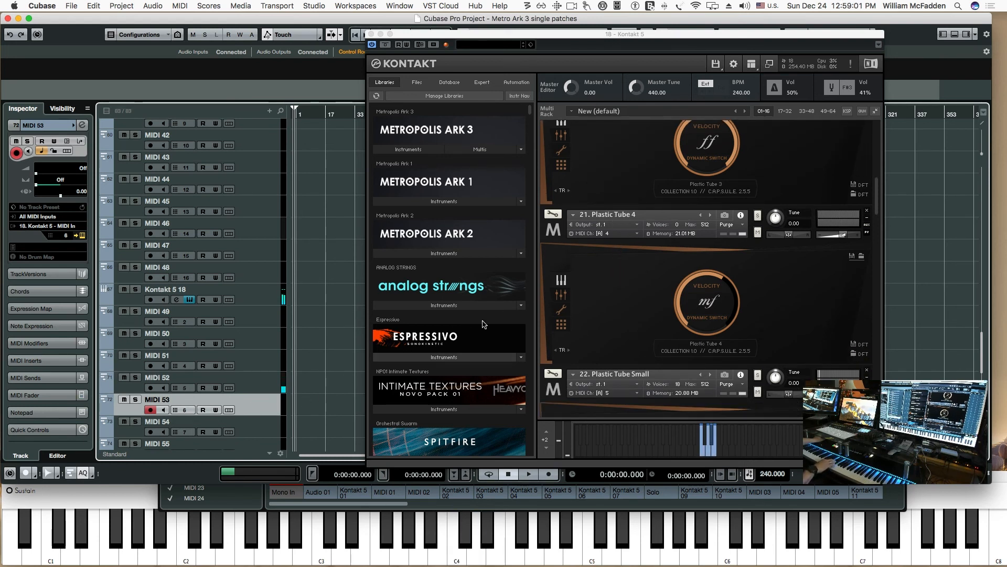
{"action": "scroll", "coordinate": [652, 283], "scroll_direction": "down", "scroll_amount": 5}
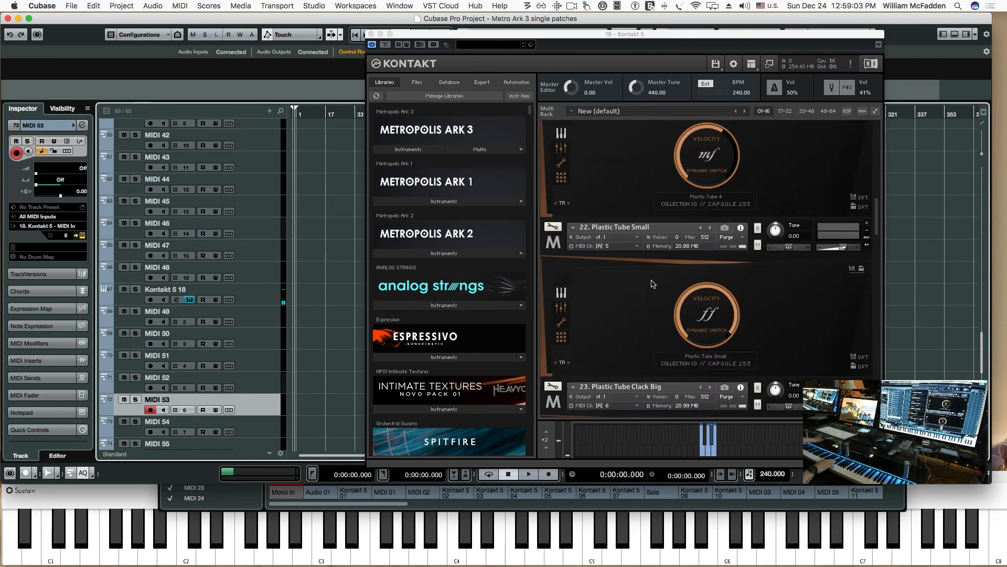
{"action": "scroll", "coordinate": [652, 283], "scroll_direction": "down", "scroll_amount": 2}
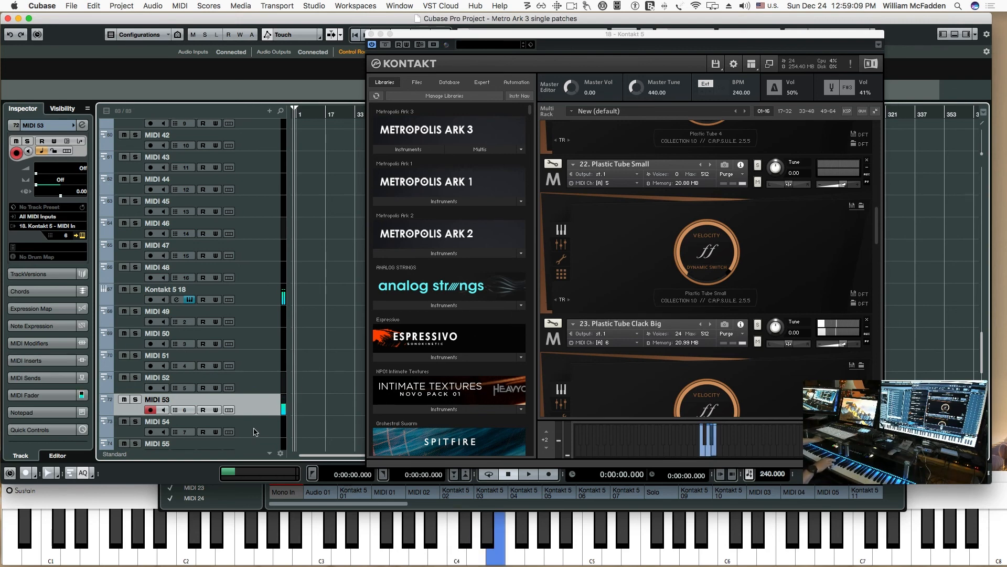
Select the MIDI 54 track and audition the Plastic Bucket Small patch with its panel in view.
{"action": "key", "text": "Down"}
{"action": "scroll", "coordinate": [639, 229], "scroll_direction": "down", "scroll_amount": 6}
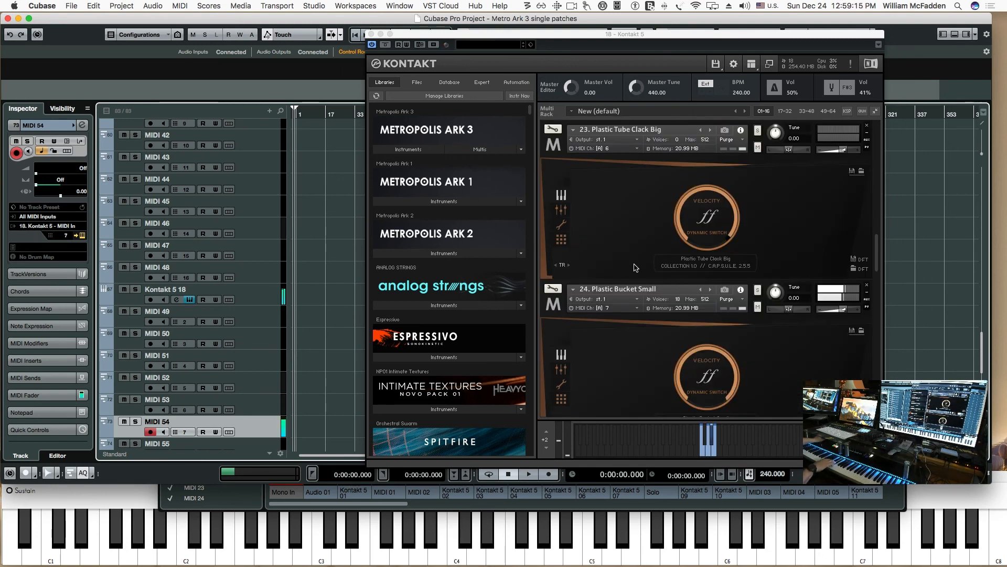
{"action": "scroll", "coordinate": [639, 246], "scroll_direction": "down", "scroll_amount": 5}
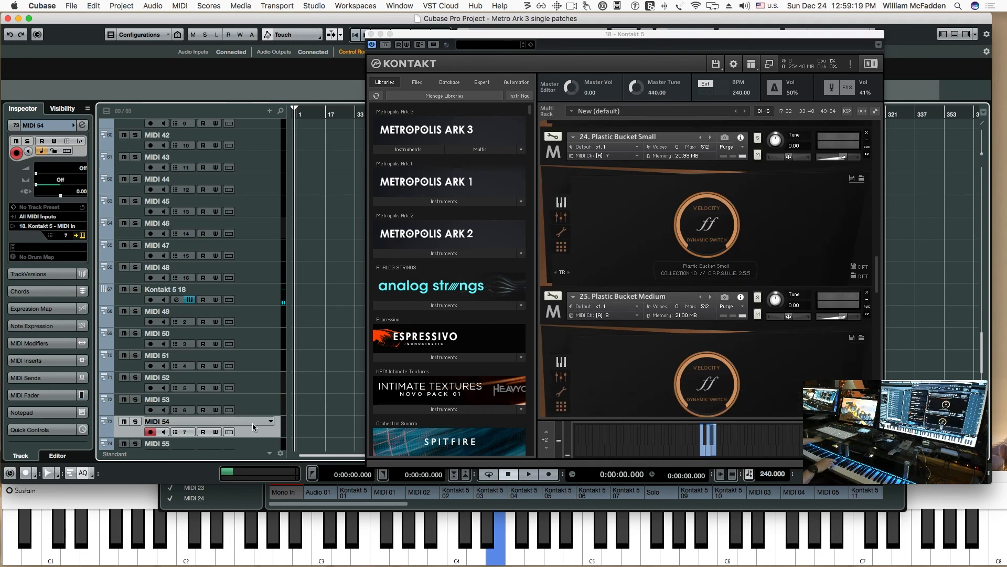
Select the MIDI 55 and MIDI 56 tracks in turn to audition the Plastic Bucket Medium and Plastic Bucket Big patches.
{"action": "scroll", "coordinate": [265, 423], "scroll_direction": "down", "scroll_amount": 4}
{"action": "left_click", "coordinate": [253, 292]}
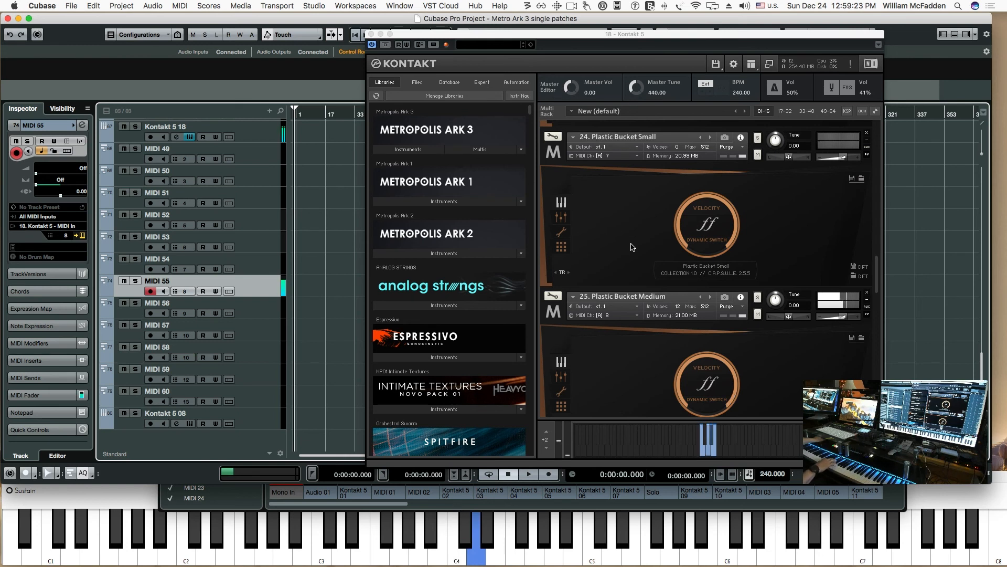
{"action": "left_click", "coordinate": [255, 316]}
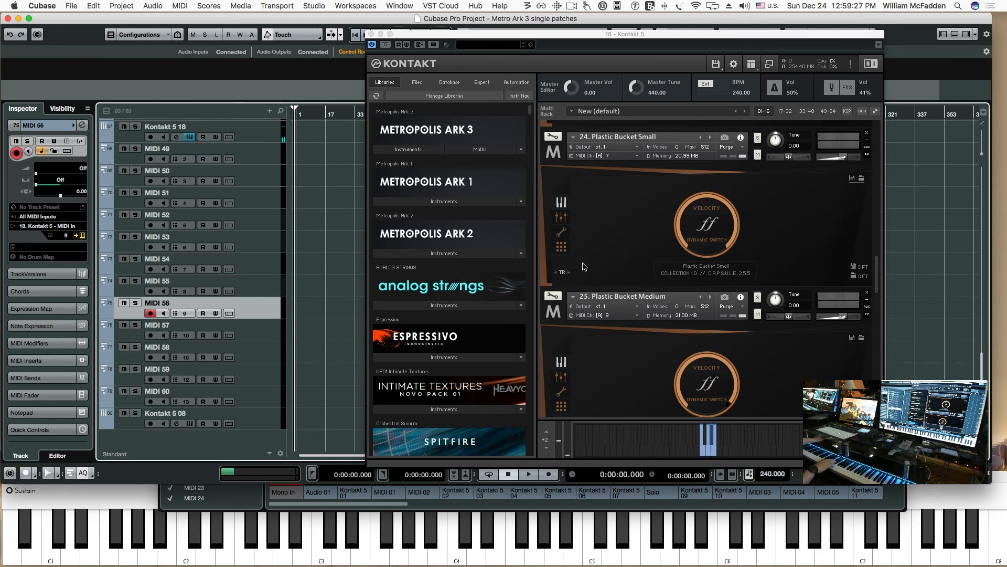
{"action": "scroll", "coordinate": [584, 267], "scroll_direction": "down", "scroll_amount": 3}
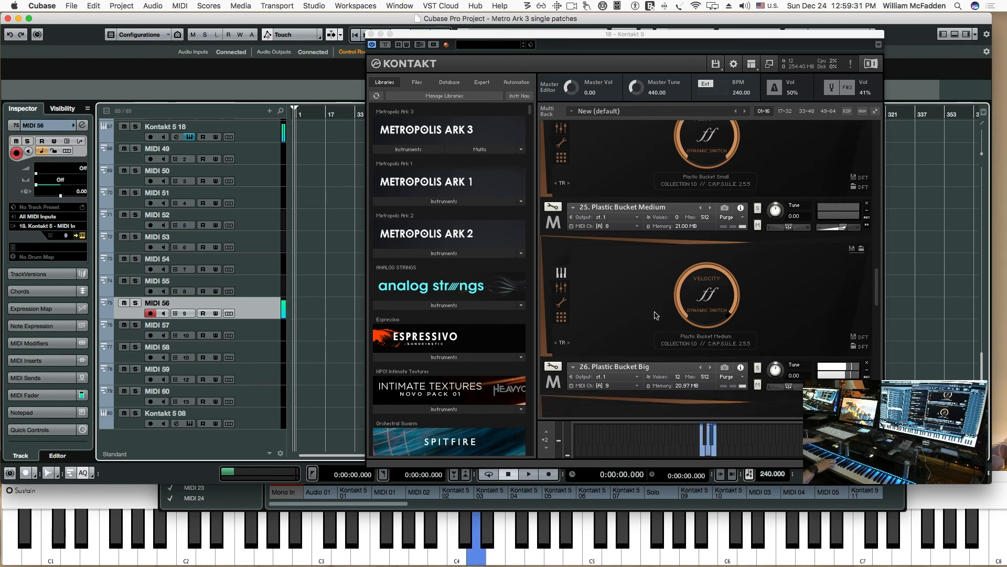
Select the MIDI 57 track and audition the Plastic Bucket Big w Chain patch with its header in view.
{"action": "left_click", "coordinate": [259, 337]}
{"action": "scroll", "coordinate": [606, 272], "scroll_direction": "down", "scroll_amount": 6}
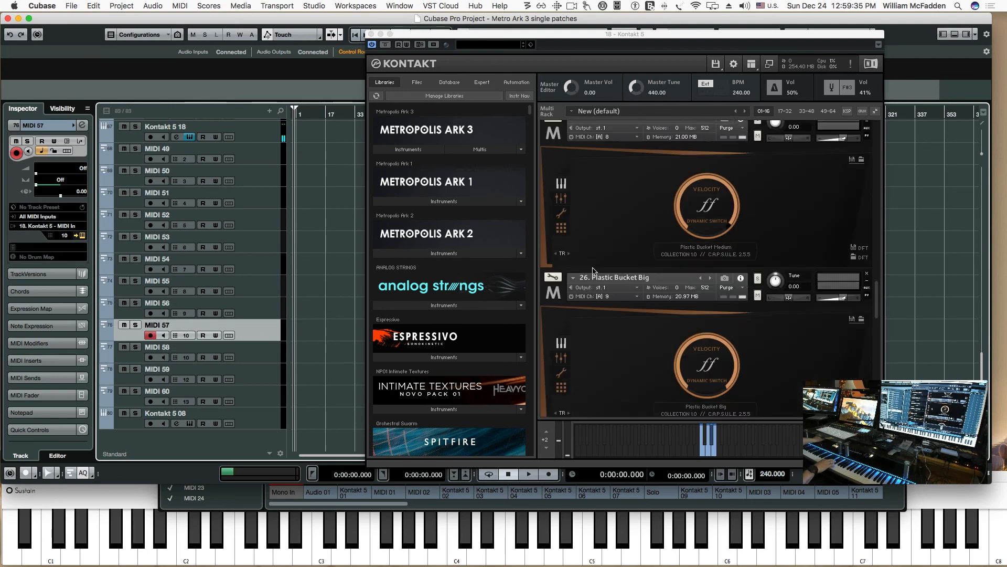
{"action": "scroll", "coordinate": [606, 272], "scroll_direction": "down", "scroll_amount": 1}
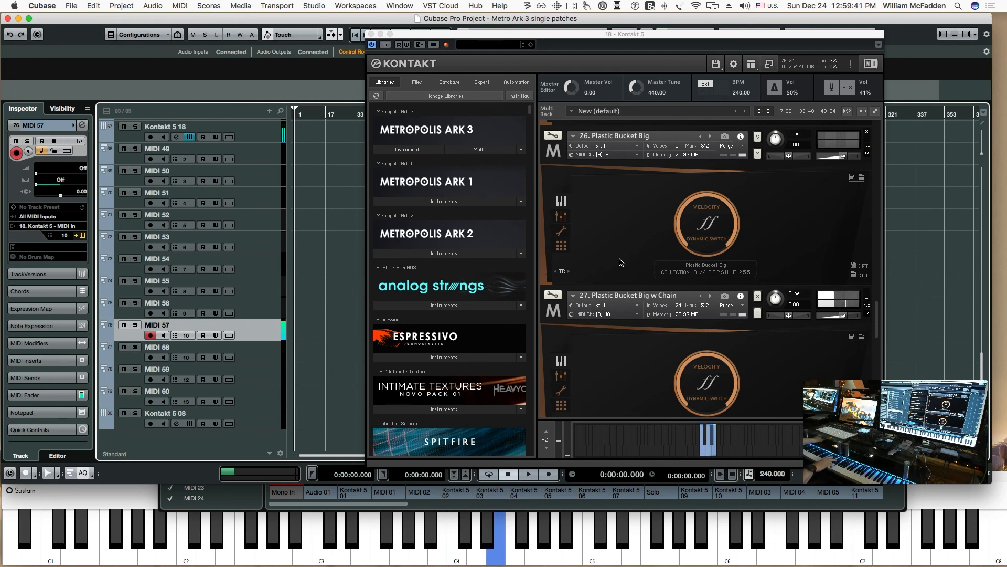
Audition the MIDI 58 and MIDI 59 tracks in turn with the Plastic Bucket Big w Trash panel in view.
{"action": "left_click", "coordinate": [247, 355]}
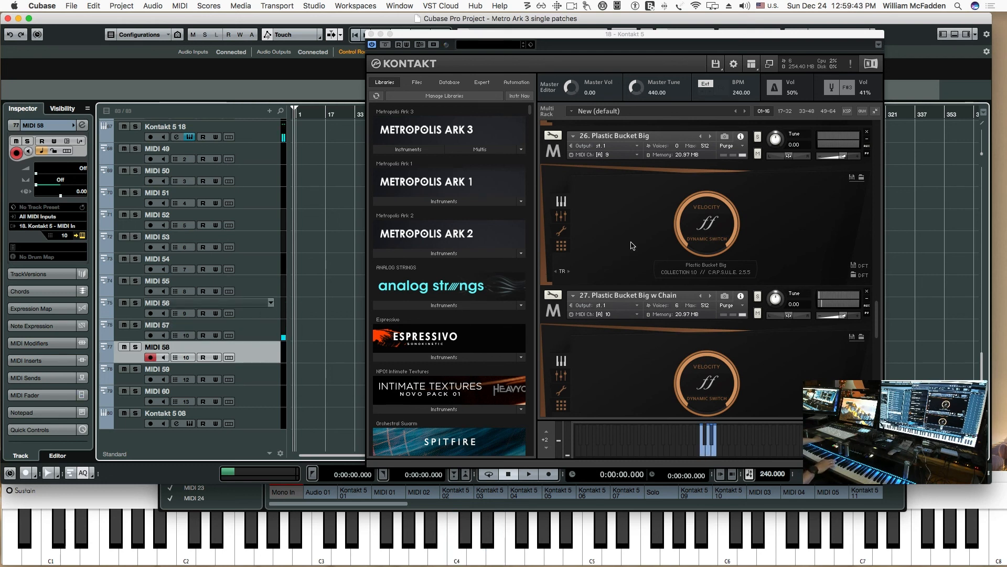
{"action": "scroll", "coordinate": [636, 241], "scroll_direction": "down", "scroll_amount": 5}
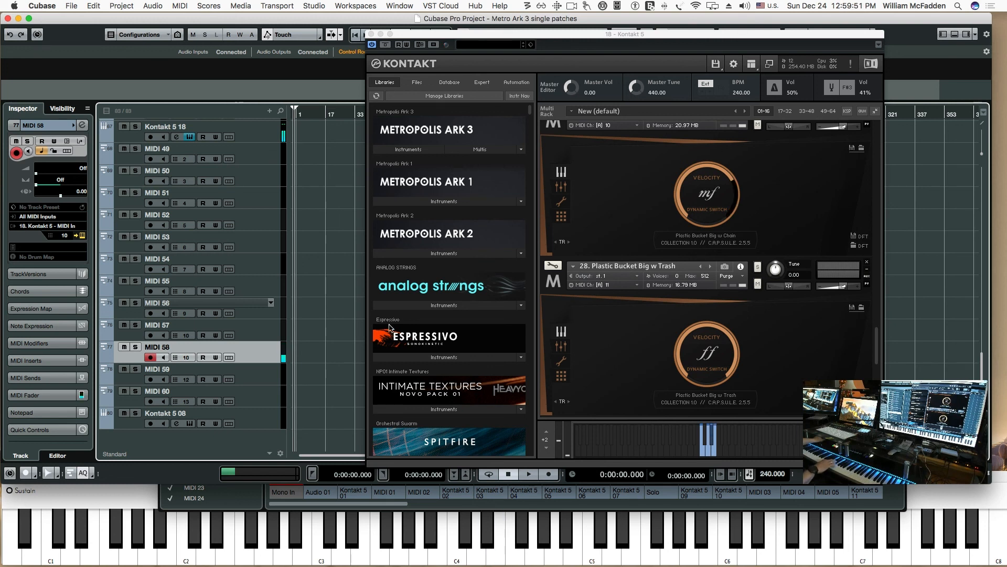
{"action": "left_click", "coordinate": [258, 376]}
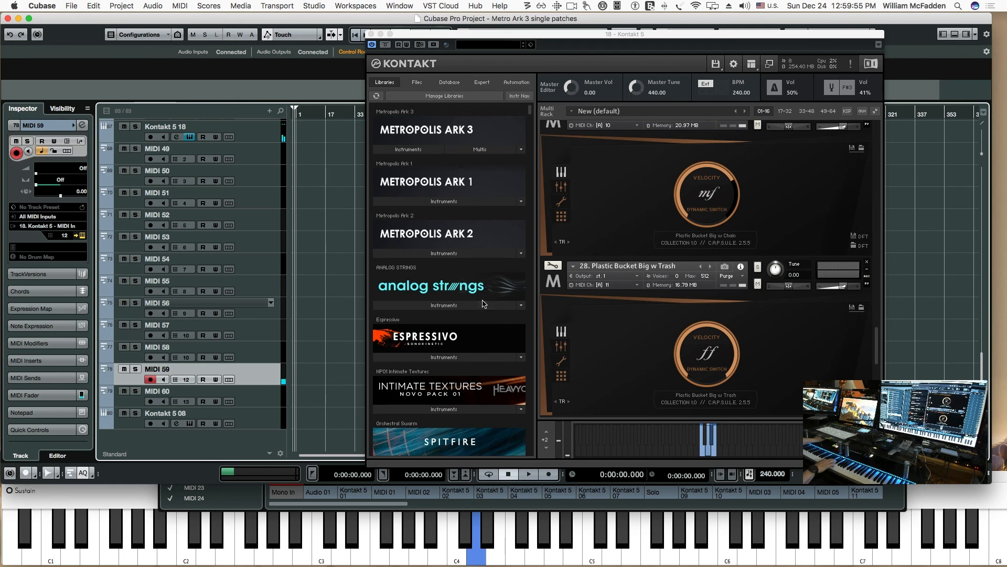
Replay the MIDI 57 and MIDI 58 tracks and look through the rack from Plastic Bucket Big w Chain to Crash Cymbal 2 for the sounding patch.
{"action": "left_click", "coordinate": [269, 334]}
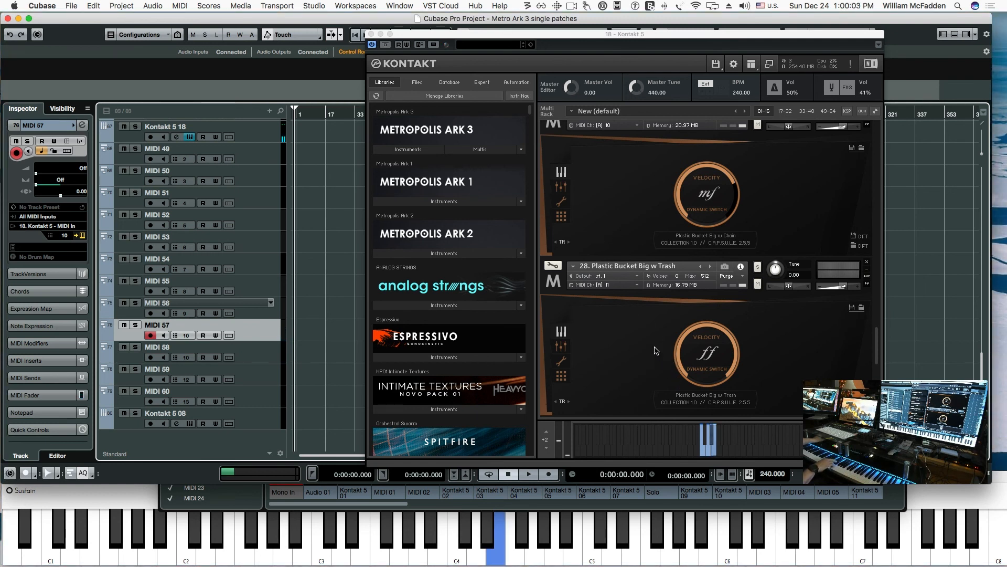
{"action": "left_click", "coordinate": [262, 355]}
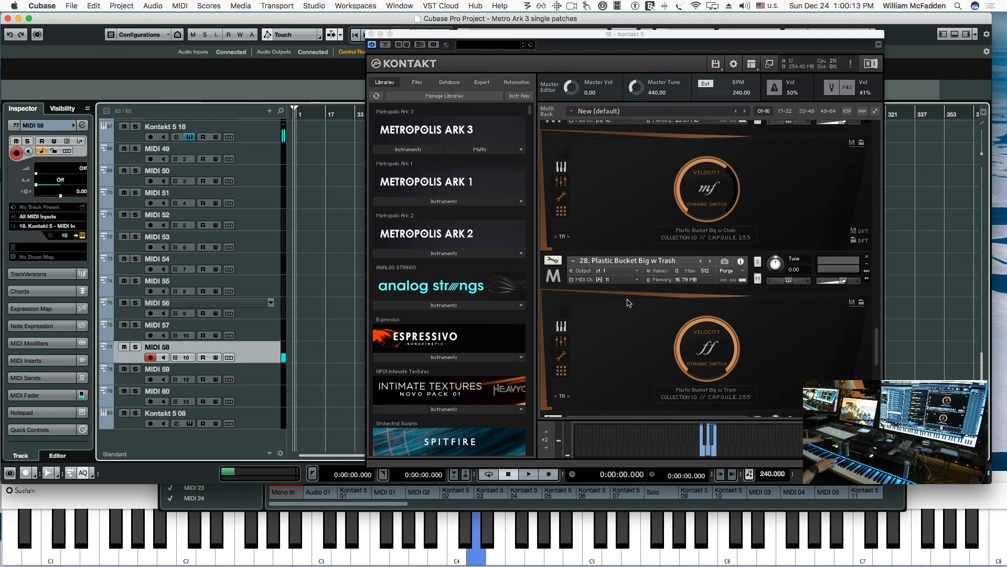
{"action": "scroll", "coordinate": [619, 294], "scroll_direction": "down", "scroll_amount": 6}
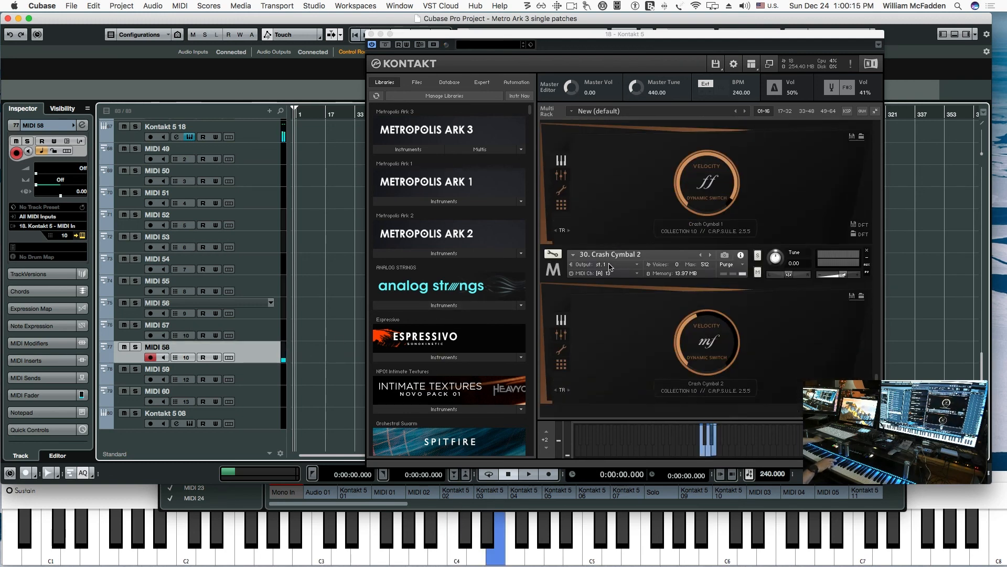
{"action": "scroll", "coordinate": [611, 267], "scroll_direction": "down", "scroll_amount": 3}
{"action": "scroll", "coordinate": [611, 265], "scroll_direction": "up", "scroll_amount": 3}
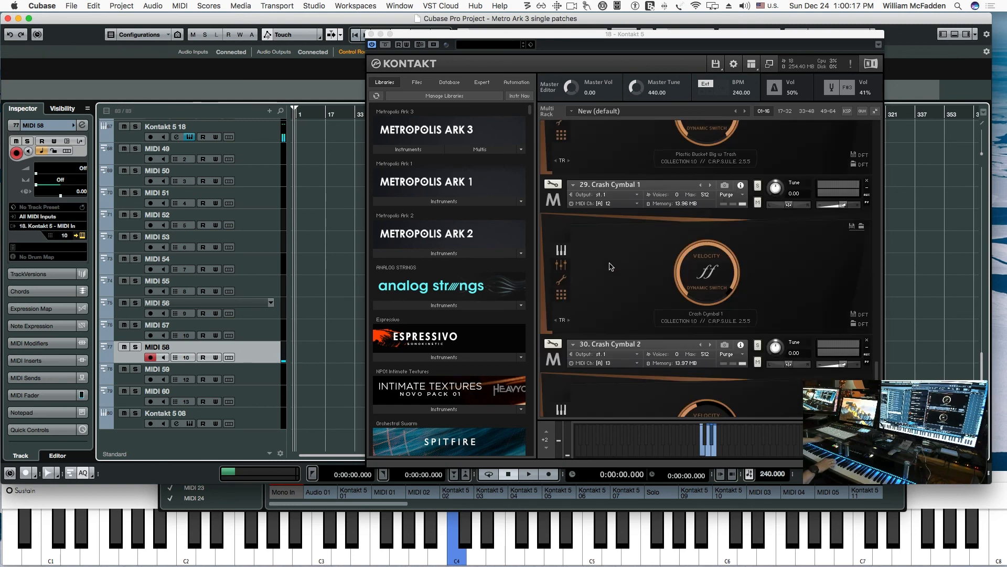
{"action": "scroll", "coordinate": [610, 264], "scroll_direction": "up", "scroll_amount": 1}
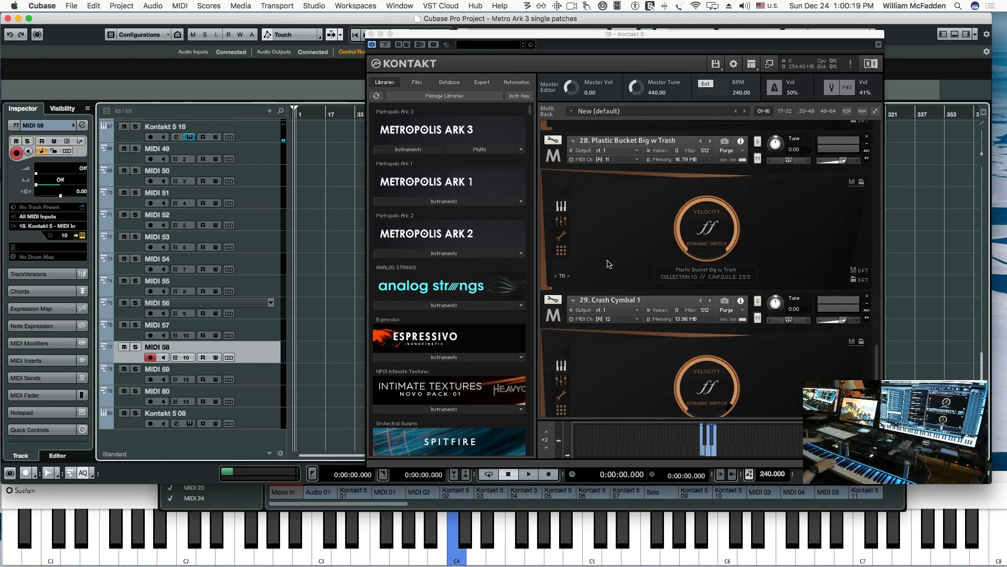
{"action": "scroll", "coordinate": [613, 263], "scroll_direction": "up", "scroll_amount": 5}
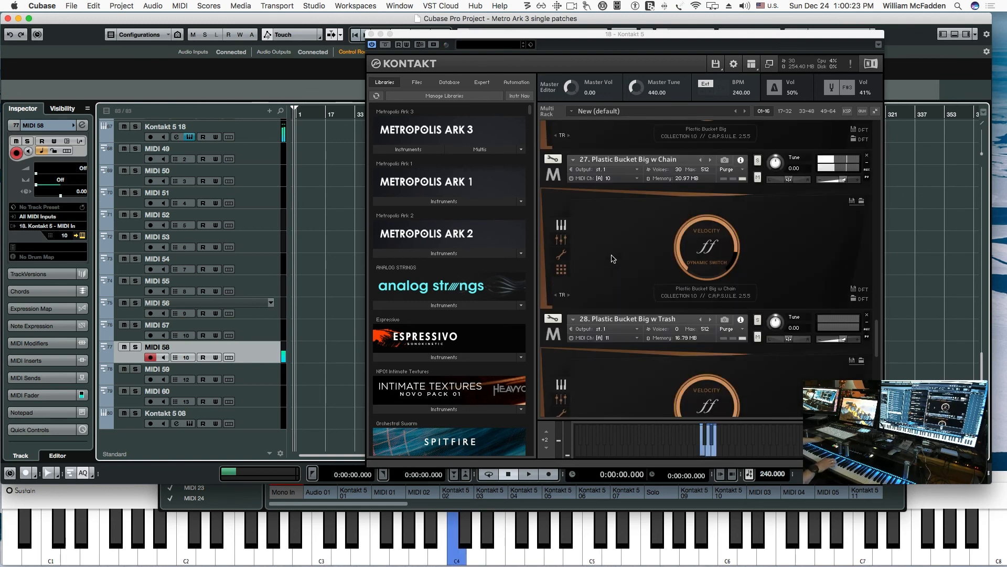
{"action": "scroll", "coordinate": [612, 261], "scroll_direction": "up", "scroll_amount": 1}
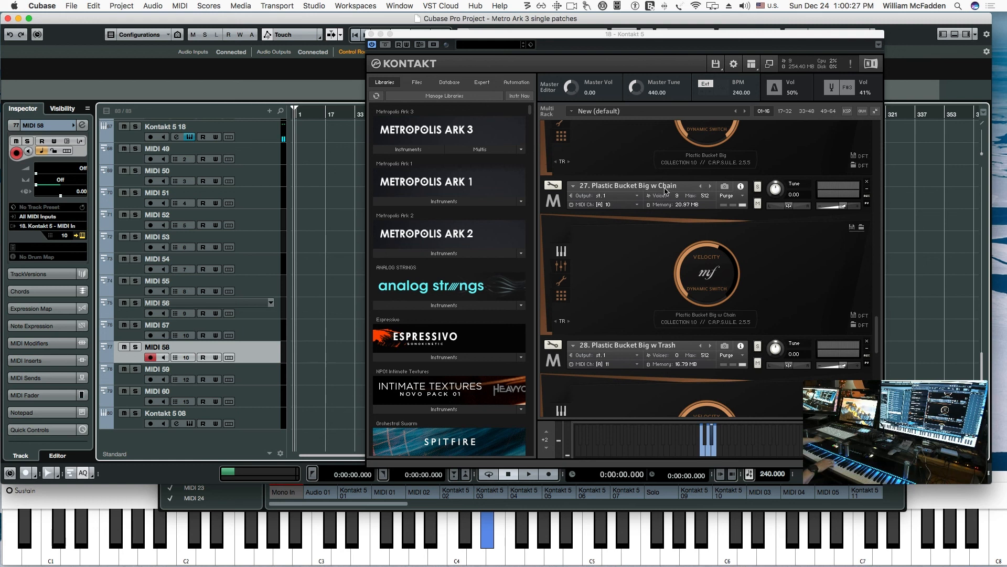
Audition the Crash Cymbal 1 patch from the MIDI 59 track, and select the MIDI 60 track for Crash Cymbal 2.
{"action": "left_click", "coordinate": [265, 378]}
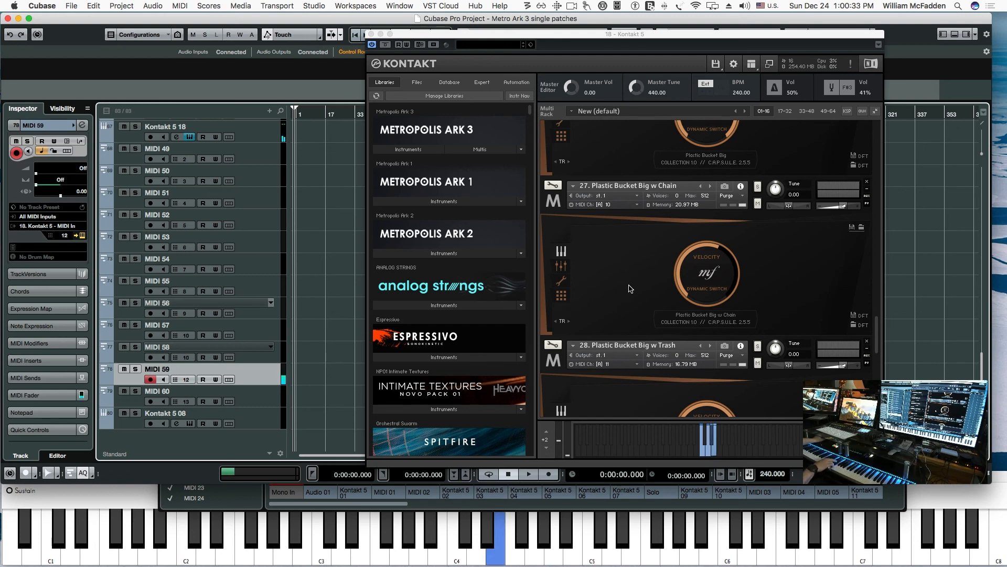
{"action": "scroll", "coordinate": [631, 288], "scroll_direction": "down", "scroll_amount": 5}
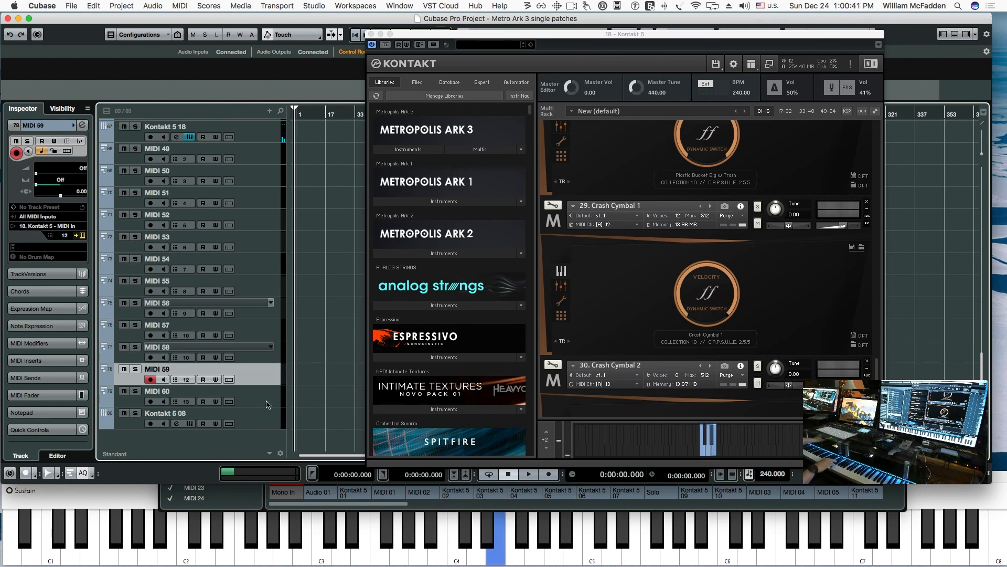
{"action": "left_click", "coordinate": [249, 402]}
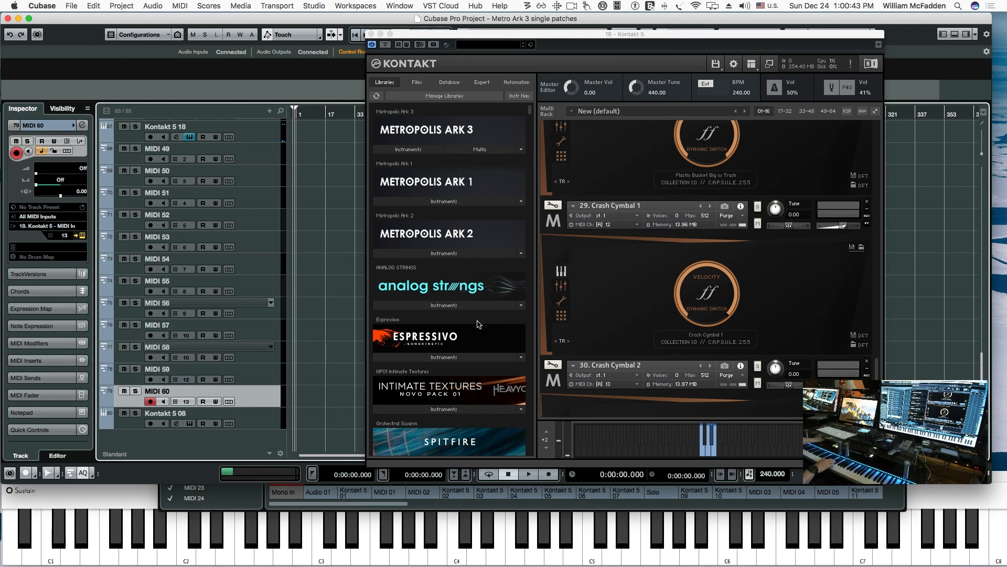